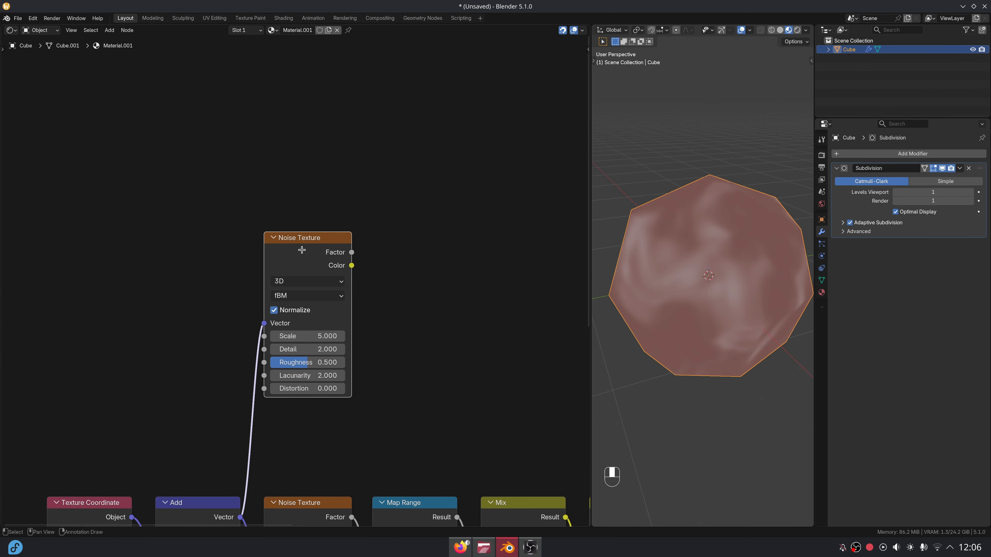
# Add a Mix node set to Color/Add, with the Noise Color linked into its B input.
pyautogui.hotkey('shift', 'a')
pyautogui.write('mix')
pyautogui.press('Return')
pyautogui.click(238, 144)
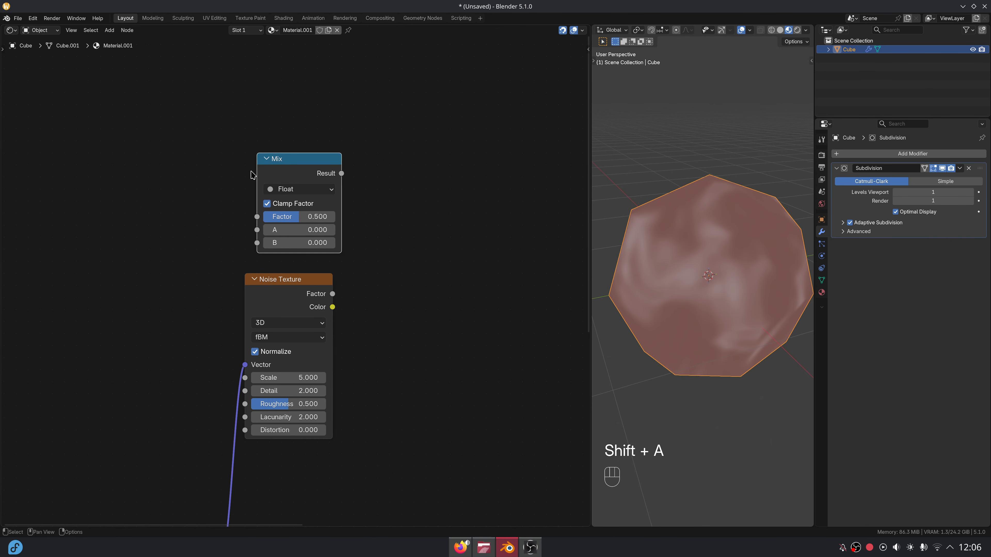
pyautogui.click(285, 177)
pyautogui.click(284, 219)
pyautogui.click(275, 191)
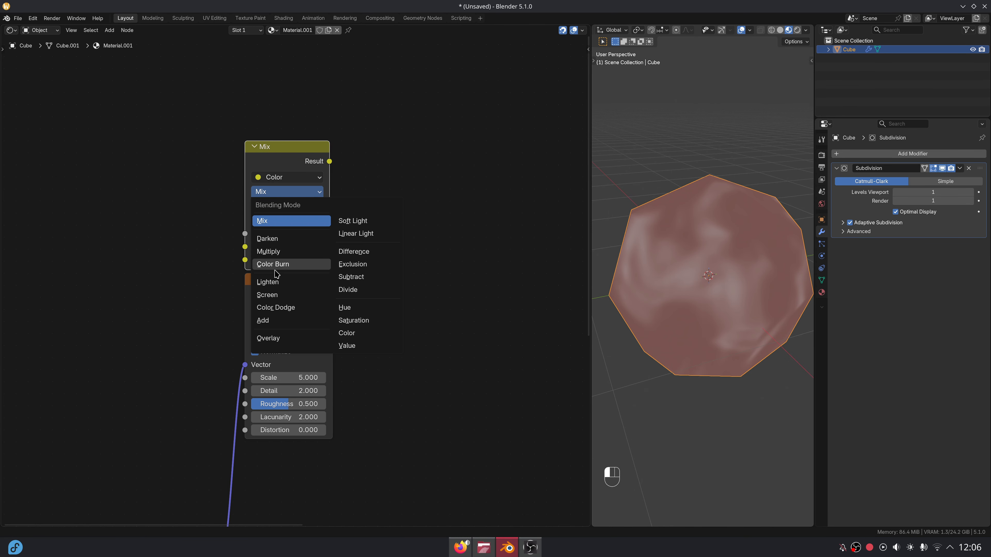
pyautogui.click(272, 318)
pyautogui.moveTo(241, 261); pyautogui.dragTo(244, 260)
# Move the Texture Coordinate and vector Add nodes vertically beside the colour Add node.
pyautogui.press('Home')
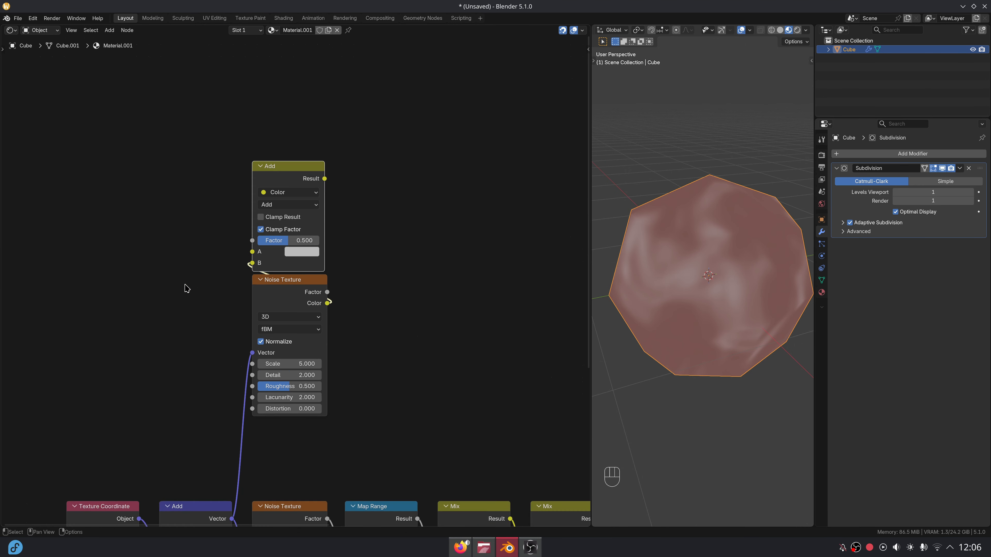
pyautogui.moveTo(117, 358); pyautogui.dragTo(220, 455)
pyautogui.press('g')
pyautogui.press('y')
pyautogui.click(214, 114)
pyautogui.moveTo(379, 110); pyautogui.dragTo(308, 189, button='middle')
pyautogui.scroll(2, 308, 192)
pyautogui.keyDown('ctrl'); pyautogui.hscroll(2, 283, 181); pyautogui.keyUp('ctrl')
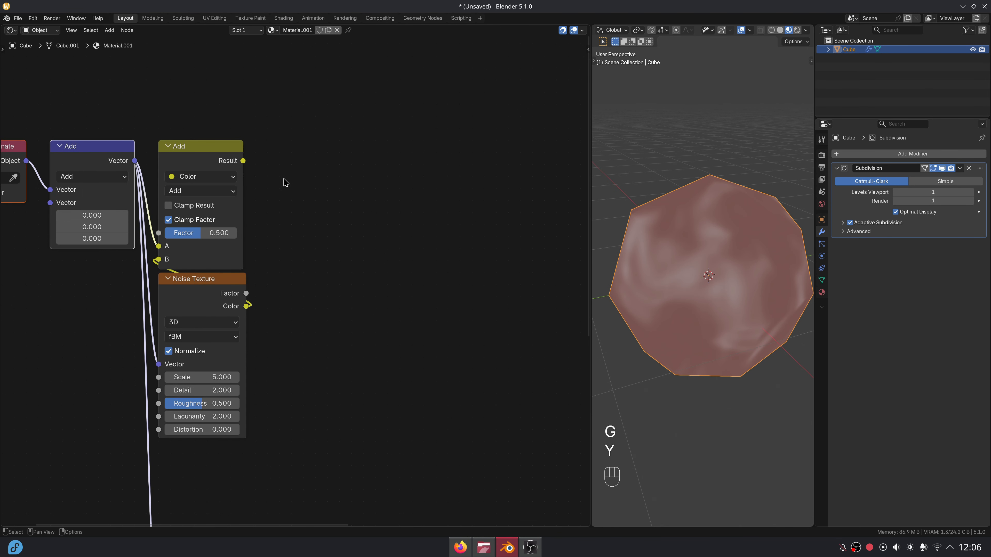
# Add a Voronoi Texture driven by the noisy Add result and preview its Distance.
pyautogui.hotkey('shift', 'a')
pyautogui.write('vorono')
pyautogui.press('Return')
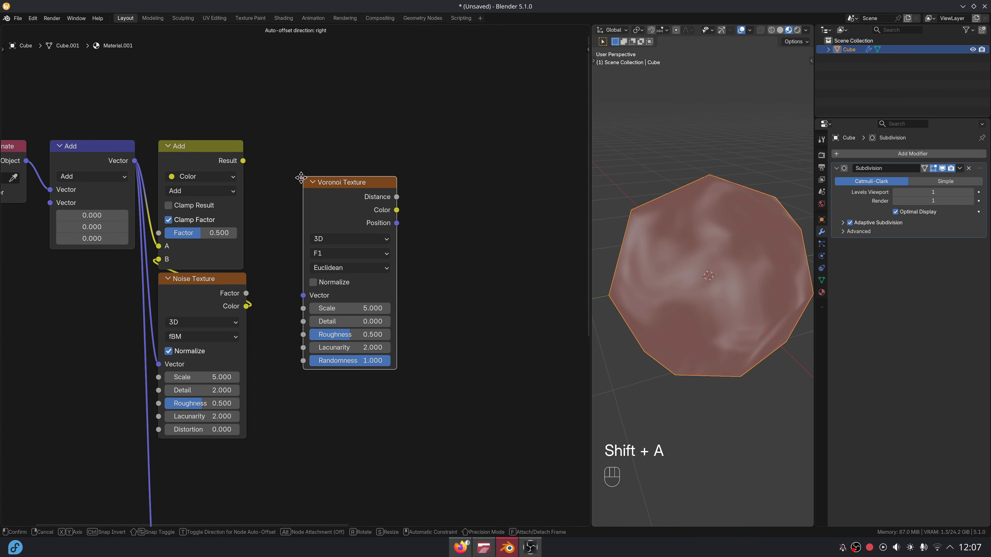
pyautogui.click(257, 142)
pyautogui.moveTo(265, 243); pyautogui.dragTo(277, 244)
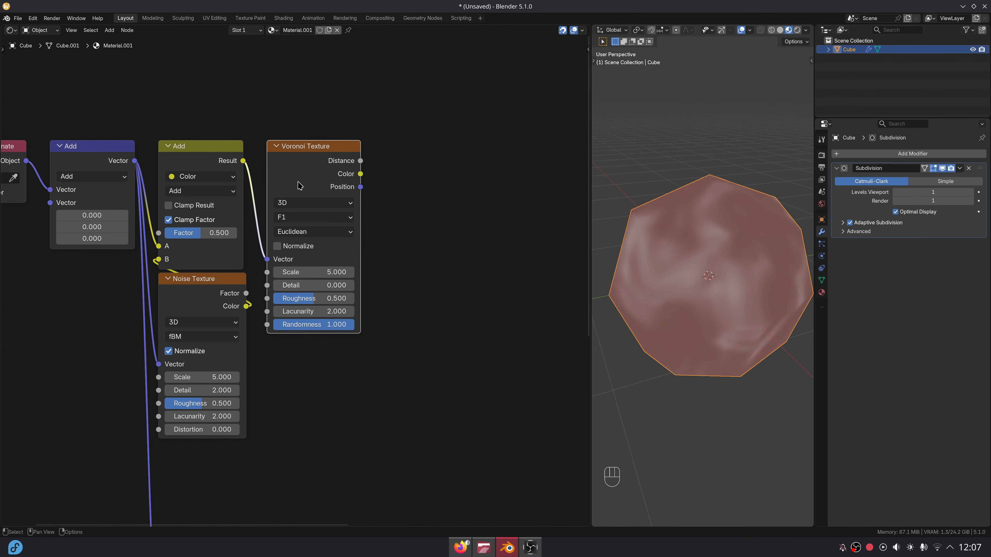
pyautogui.keyDown('ctrl'); pyautogui.keyDown('shift'); pyautogui.click(299, 184); pyautogui.keyUp('shift'); pyautogui.keyUp('ctrl')
# Set the Add factor to 0.2, noise Scale to 2 and Roughness to 0.7.
pyautogui.scroll(1, 339, 234)
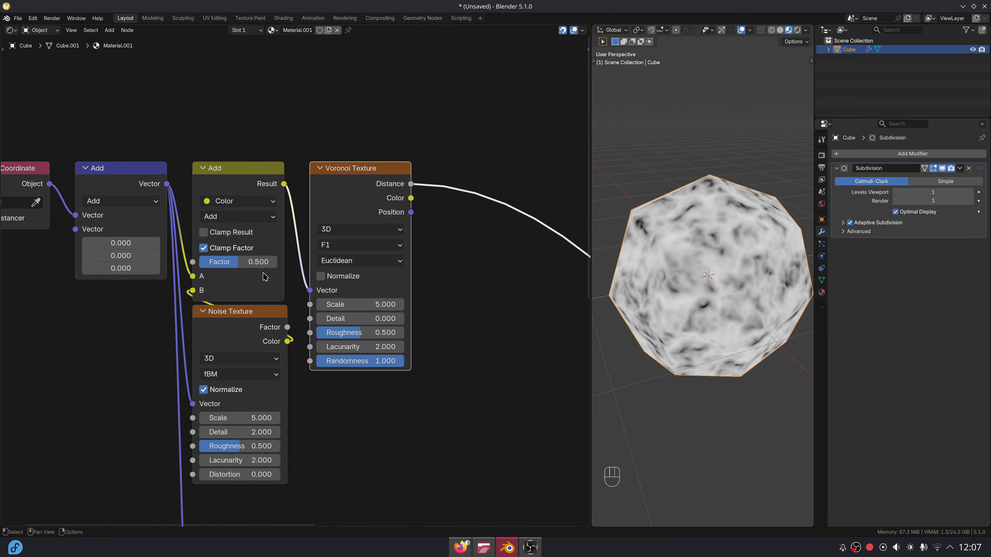
pyautogui.click(262, 261)
pyautogui.write('0.2')
pyautogui.press('Return')
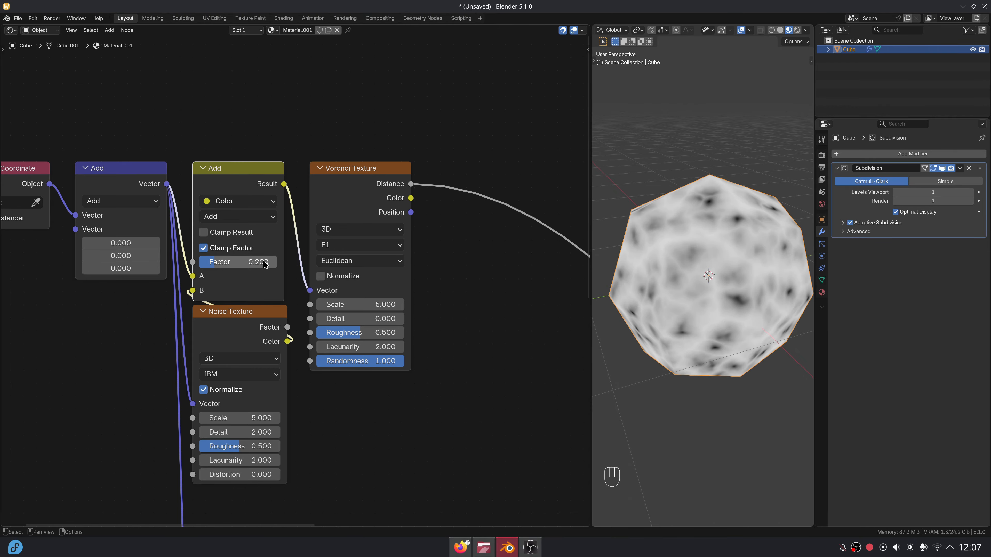
pyautogui.click(255, 418)
pyautogui.write('2')
pyautogui.press('Return')
pyautogui.click(257, 446)
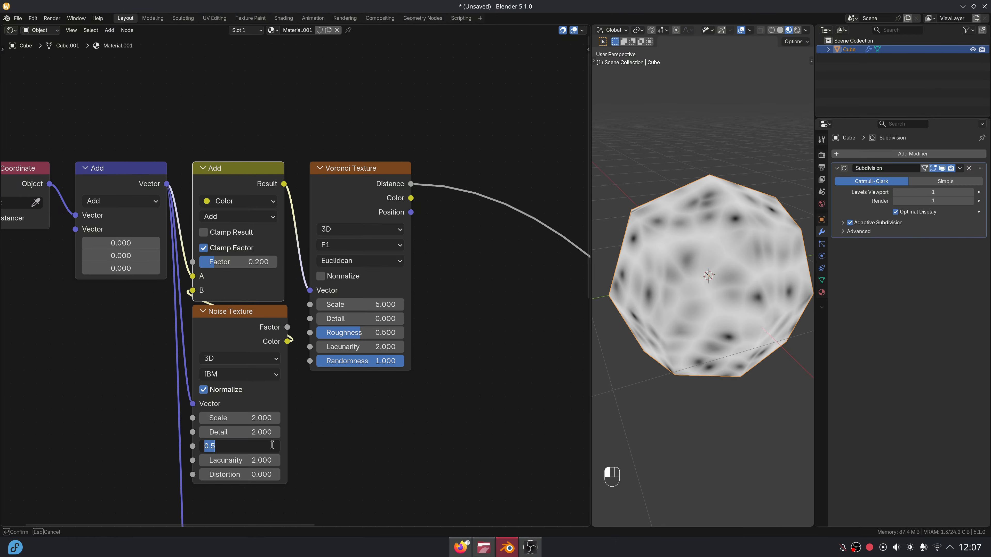
pyautogui.write('0.7')
pyautogui.press('Return')
# Normalize the Voronoi, set its Scale to 7, and add a Map Range from Distance.
pyautogui.scroll(1, 340, 293)
pyautogui.click(339, 285)
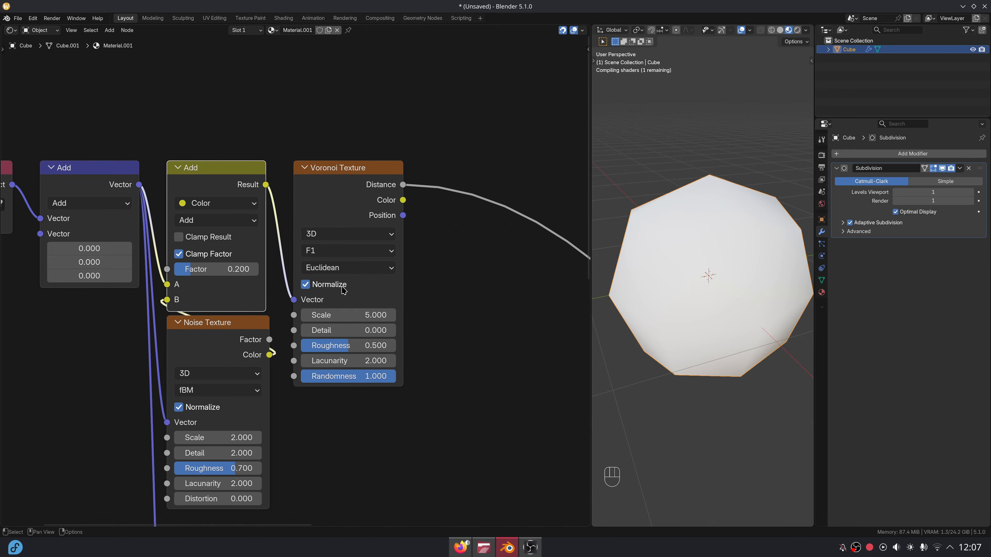
pyautogui.click(375, 315)
pyautogui.write('7')
pyautogui.press('Return')
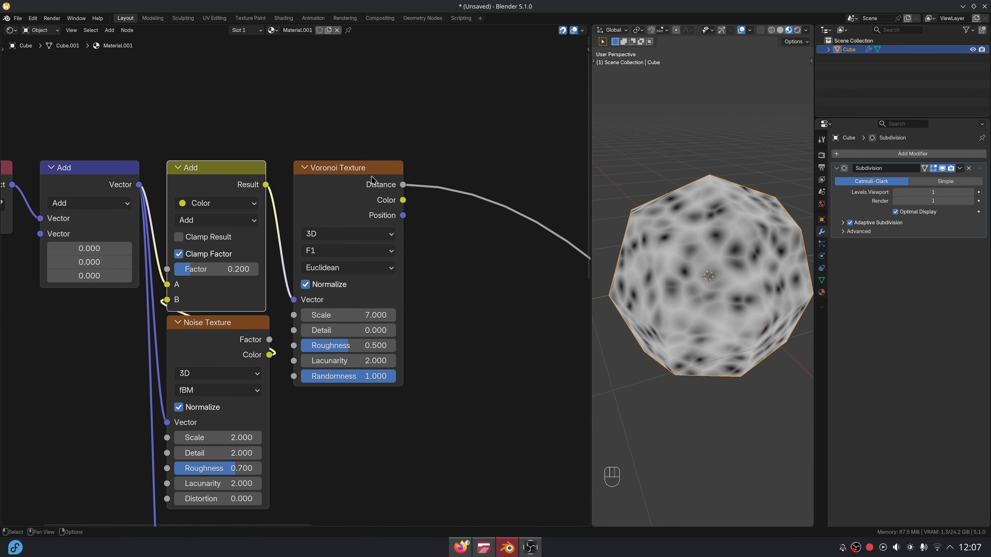
pyautogui.moveTo(403, 184); pyautogui.dragTo(420, 175)
pyautogui.write('map')
pyautogui.press('Return')
# Drop the Map Range on the Distance link with From Max 0.14, To Min 0.8, To Max 0.
pyautogui.click(431, 178)
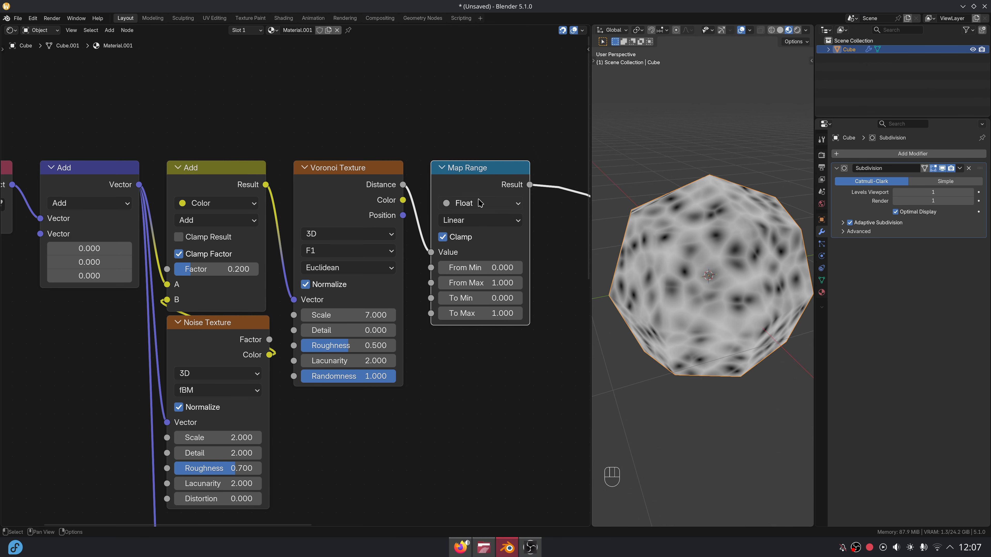
pyautogui.moveTo(480, 203); pyautogui.dragTo(385, 209, button='middle')
pyautogui.click(383, 282)
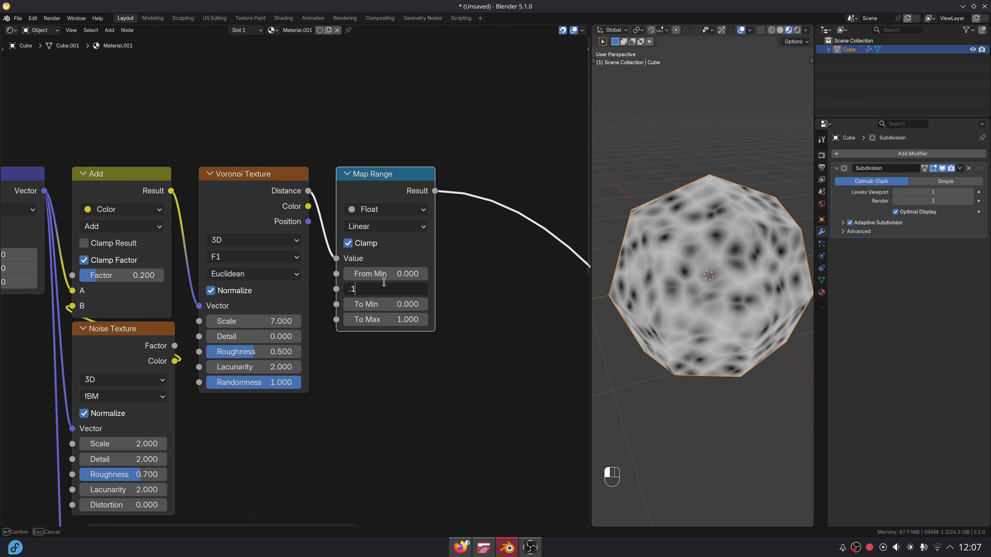
pyautogui.press('Tab')
pyautogui.write('0.8')
pyautogui.press('Tab')
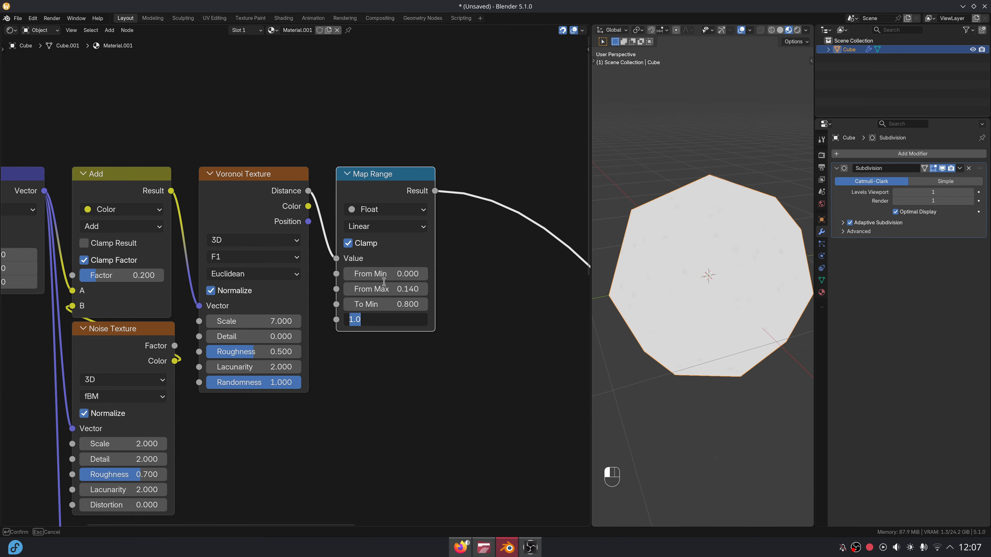
pyautogui.write('0')
pyautogui.press('Return')
# Add a second Noise Texture from the coordinate vector, placed below the Voronoi.
pyautogui.moveTo(414, 194); pyautogui.dragTo(380, 166, button='middle')
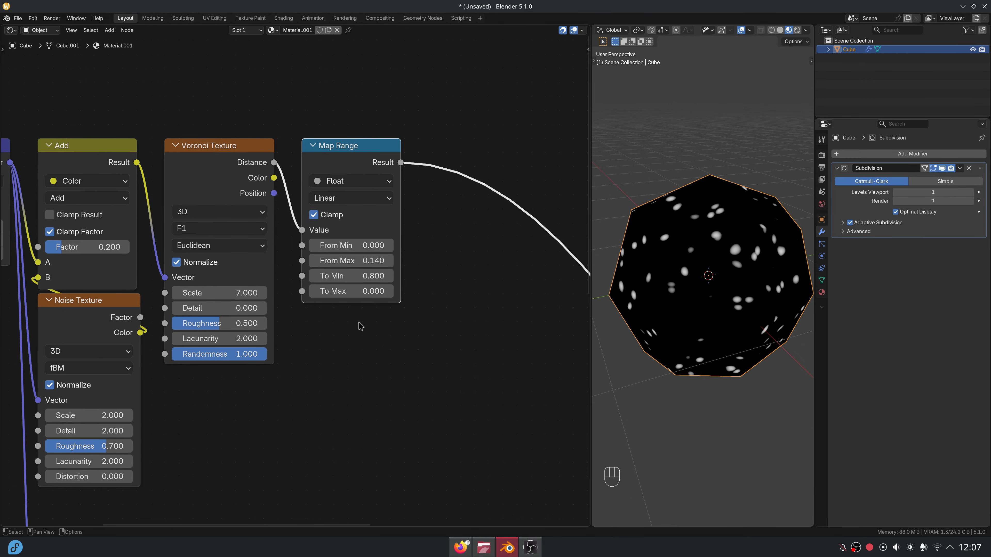
pyautogui.scroll(-1, 342, 353)
pyautogui.moveTo(332, 368); pyautogui.dragTo(411, 282, button='middle')
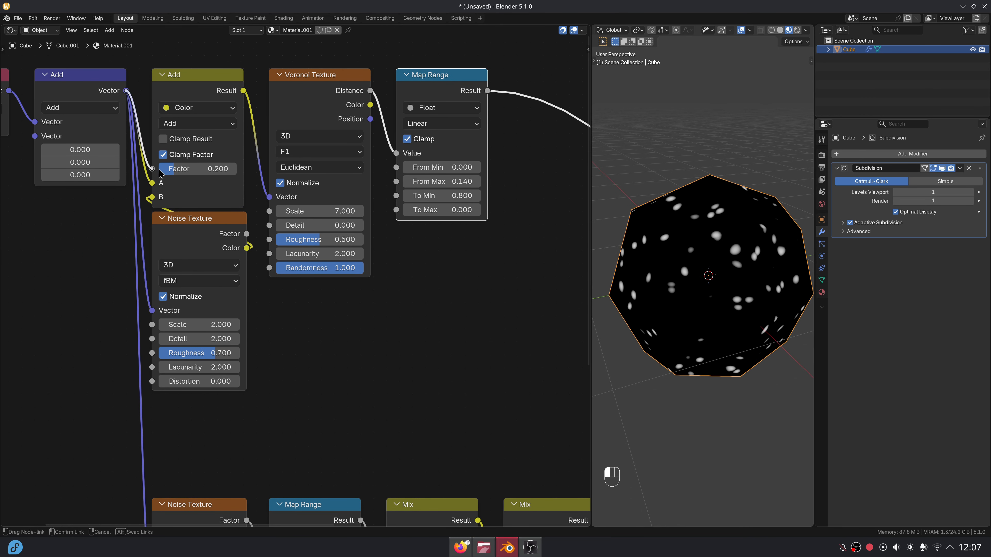
pyautogui.moveTo(159, 170); pyautogui.dragTo(310, 349)
pyautogui.write('noi')
pyautogui.press('Return')
pyautogui.click(274, 299)
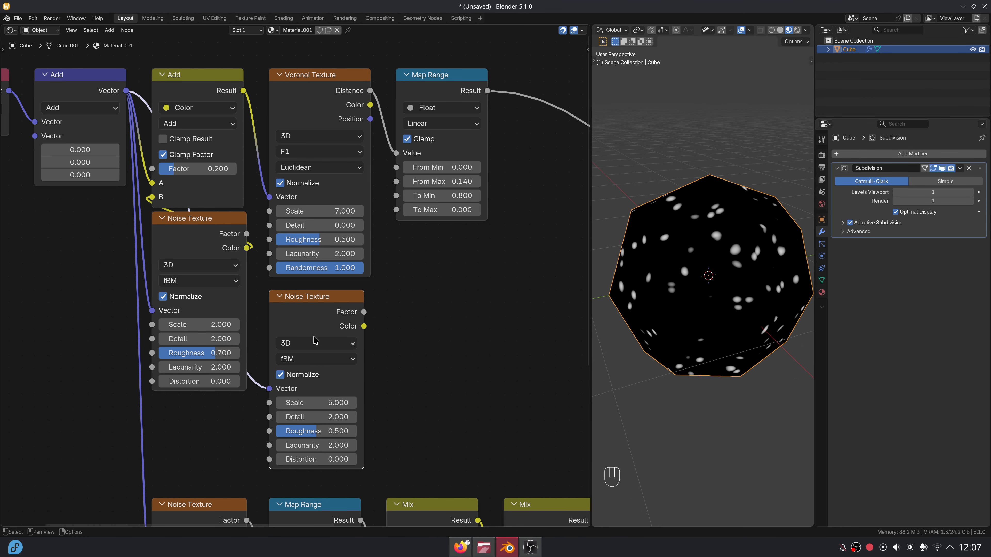
# Add a Map Range after the new noise's Factor and align both Map Range nodes.
pyautogui.moveTo(364, 312); pyautogui.dragTo(381, 309)
pyautogui.write('map ra')
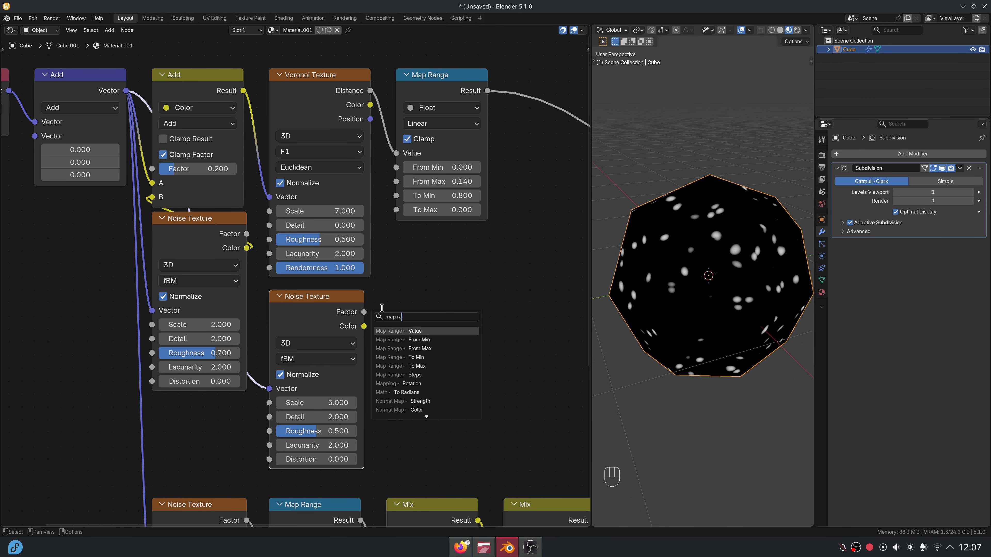
pyautogui.press('Return')
pyautogui.click(396, 299)
pyautogui.moveTo(424, 103); pyautogui.dragTo(414, 98)
# Set the lower Map Range From Min 0.4 and From Max 0.5, and its noise Scale to 1.
pyautogui.click(443, 389)
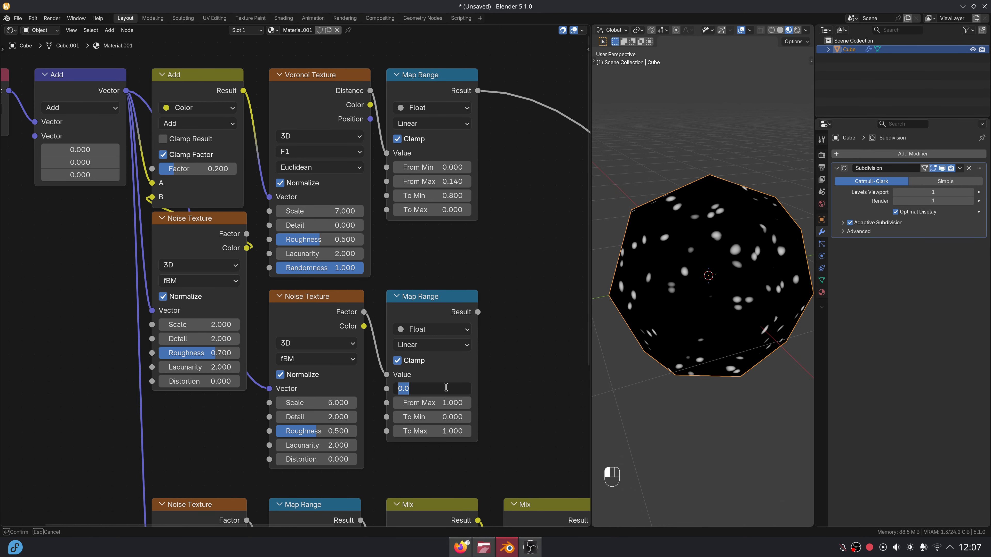
pyautogui.write('.4')
pyautogui.press('Return')
pyautogui.keyDown('ctrl'); pyautogui.keyDown('shift'); pyautogui.click(441, 310); pyautogui.keyUp('shift'); pyautogui.keyUp('ctrl')
pyautogui.click(441, 403)
pyautogui.write('.5')
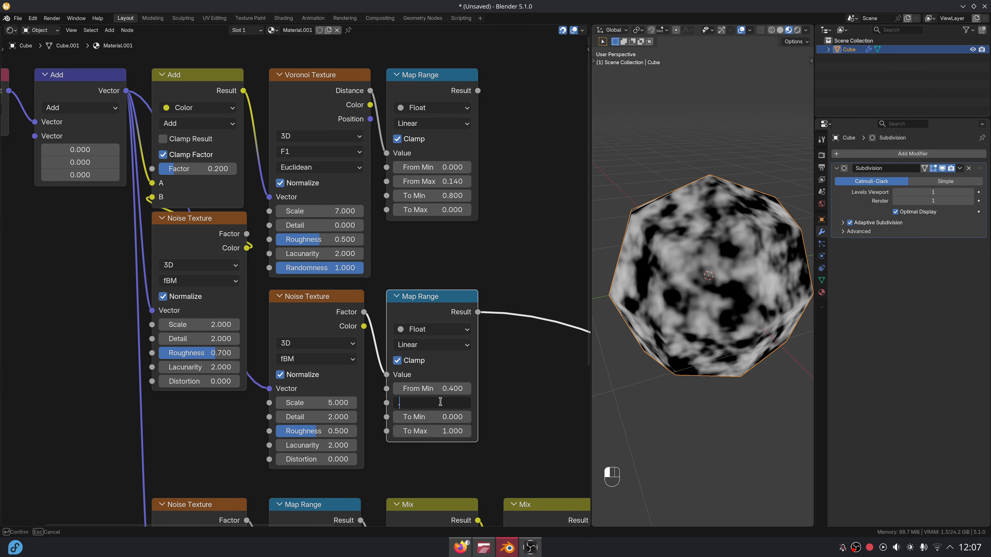
pyautogui.press('Return')
pyautogui.click(317, 402)
pyautogui.write('1')
pyautogui.press('Return')
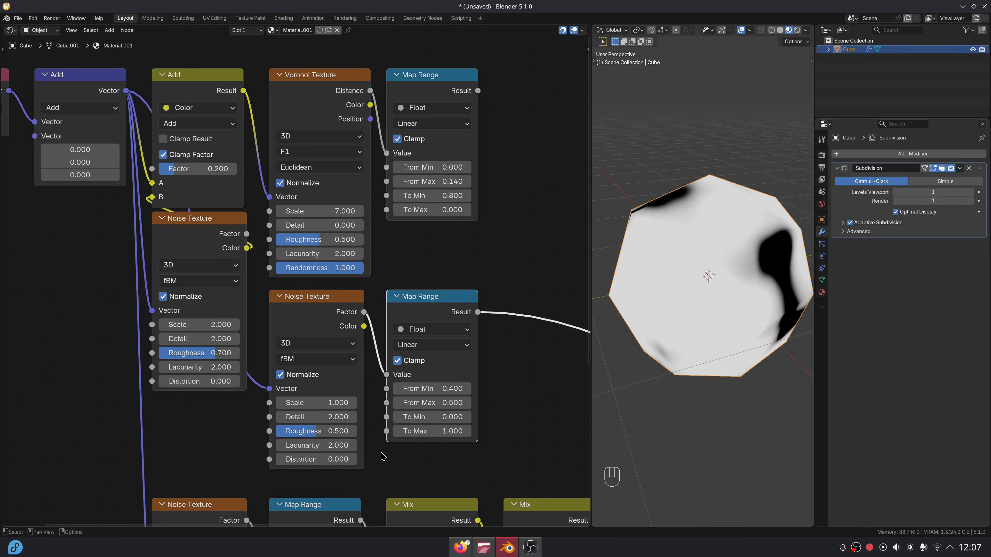
# Multiply the upper Map Range by the lower one with a collapsed Multiply node and preview it.
pyautogui.moveTo(525, 251); pyautogui.dragTo(404, 333, button='middle')
pyautogui.moveTo(358, 172); pyautogui.dragTo(431, 152)
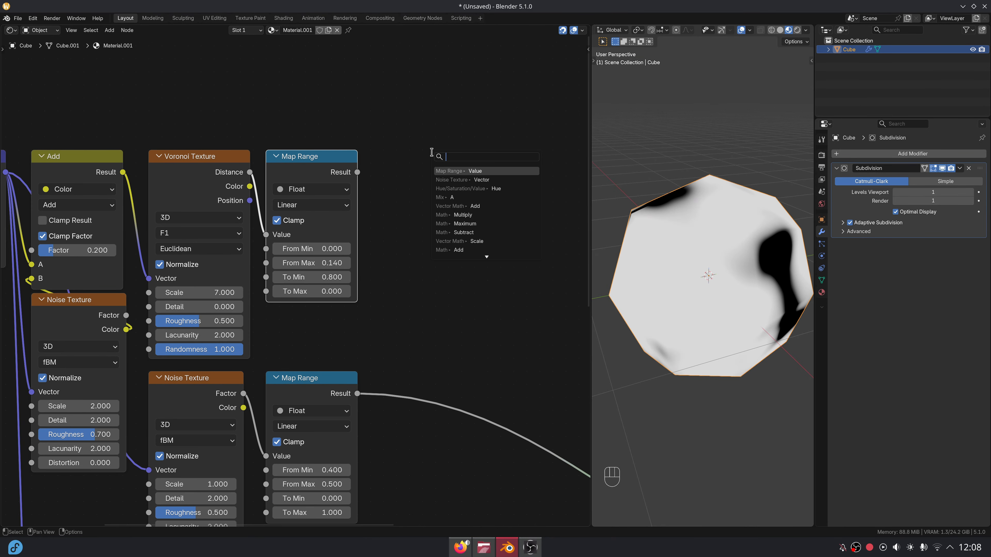
pyautogui.write('mul')
pyautogui.press('Return')
pyautogui.click(379, 161)
pyautogui.click(388, 156)
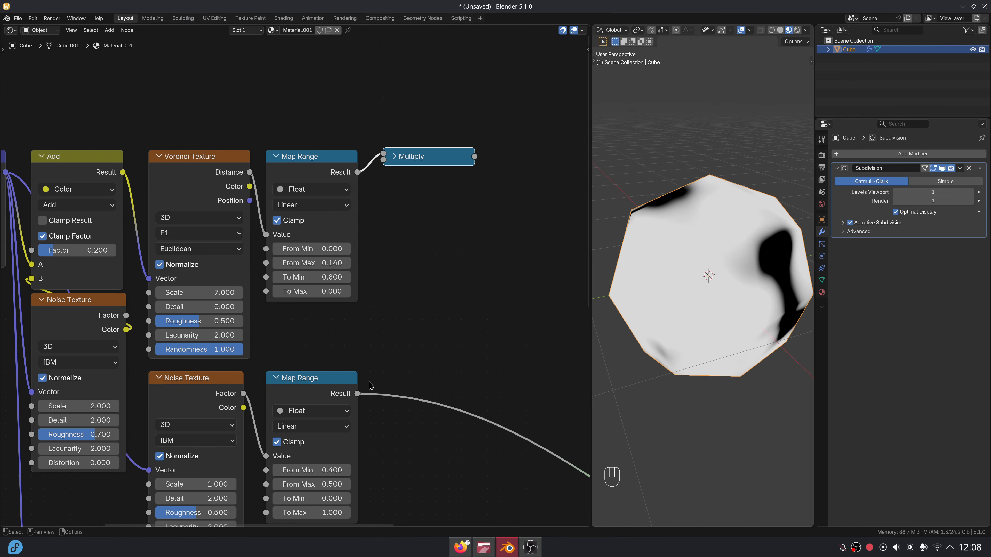
pyautogui.moveTo(393, 183); pyautogui.dragTo(383, 160)
pyautogui.keyDown('ctrl'); pyautogui.keyDown('shift'); pyautogui.click(410, 157); pyautogui.keyUp('shift'); pyautogui.keyUp('ctrl')
# Select the Texture Coordinate and vector Add nodes.
pyautogui.moveTo(453, 244); pyautogui.dragTo(317, 310, button='middle')
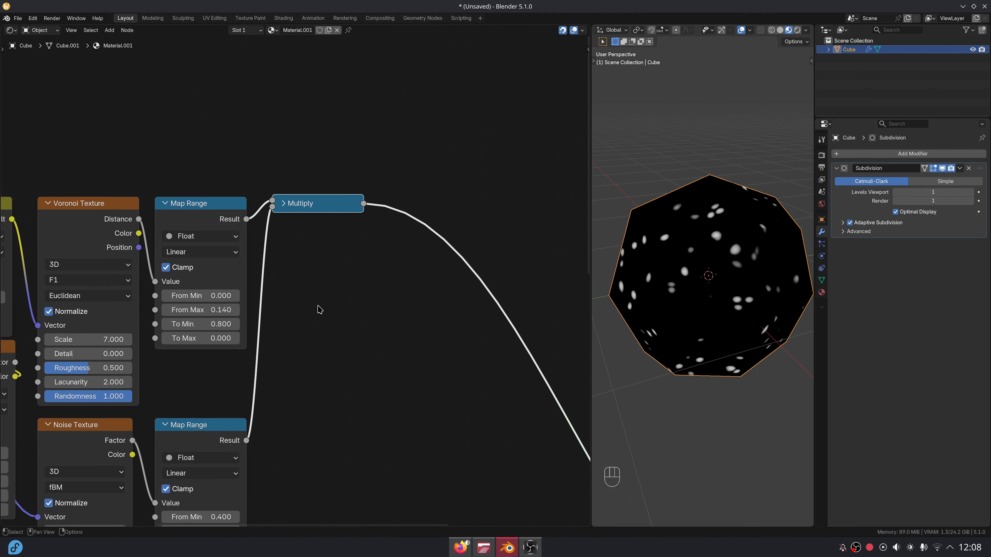
pyautogui.scroll(-2, 322, 293)
pyautogui.scroll(-1, 322, 291)
pyautogui.moveTo(62, 262); pyautogui.dragTo(290, 324, button='middle')
pyautogui.moveTo(181, 257); pyautogui.dragTo(276, 339)
# Lift the coordinate nodes vertically well above the node chain.
pyautogui.press('g')
pyautogui.press('y')
pyautogui.click(277, 132)
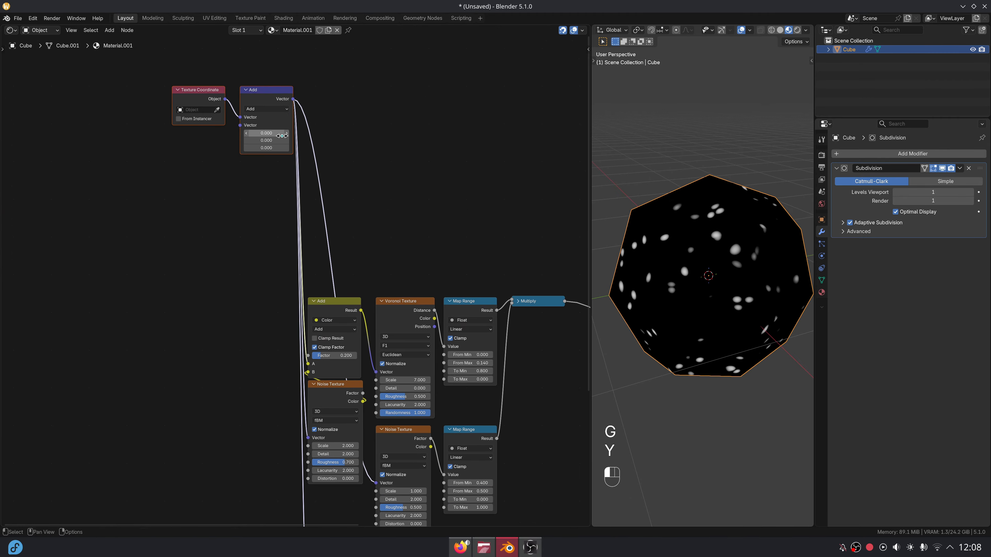
pyautogui.moveTo(367, 136); pyautogui.dragTo(267, 259, button='middle')
pyautogui.scroll(5, 267, 260)
# Add a new Noise Texture fed by the Add vector, beside the Add node.
pyautogui.hotkey('shift', 'a')
pyautogui.click(279, 255)
pyautogui.click(204, 111)
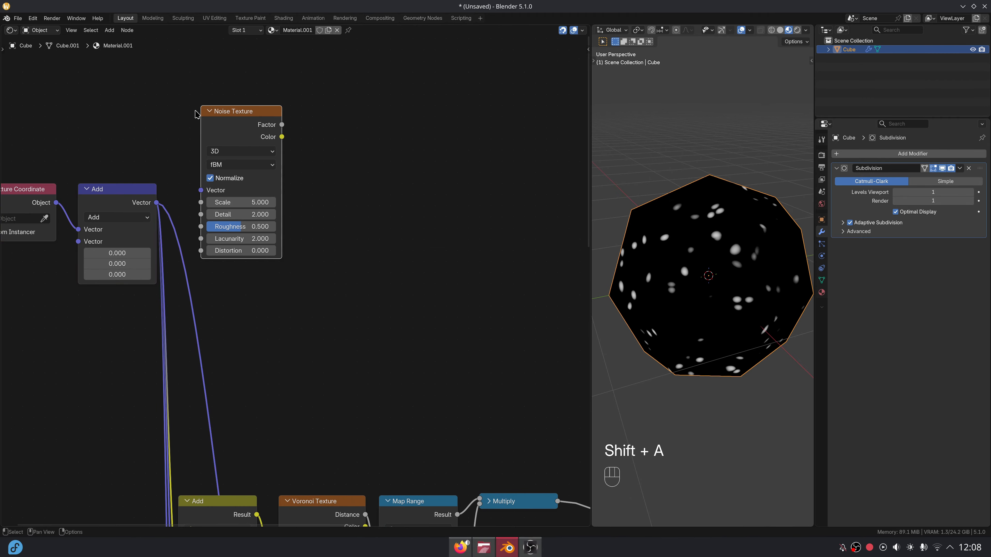
pyautogui.moveTo(156, 202); pyautogui.dragTo(161, 201)
pyautogui.moveTo(218, 135); pyautogui.dragTo(196, 213)
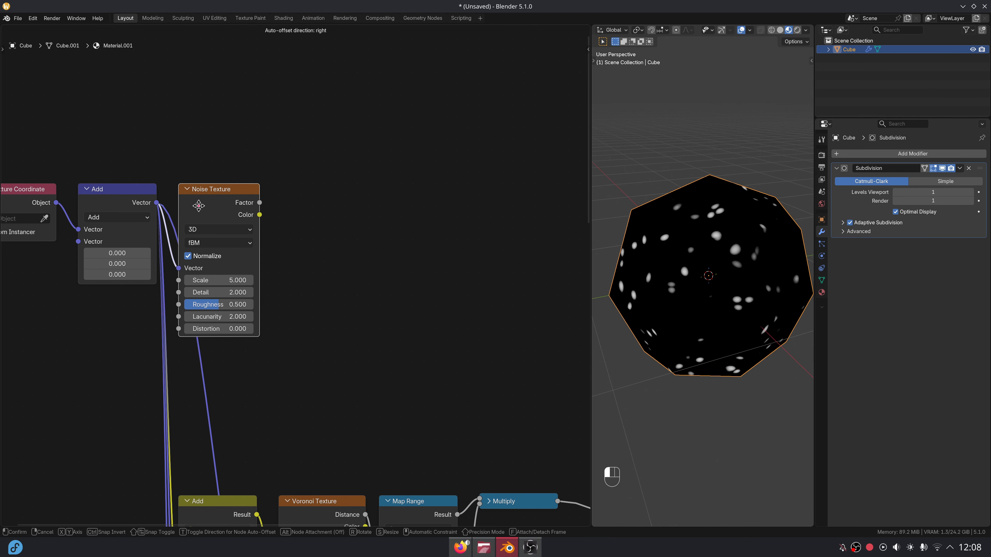
pyautogui.moveTo(250, 213); pyautogui.dragTo(322, 179, button='middle')
pyautogui.scroll(1, 323, 180)
# Set the new noise Scale to 45 and Detail to 4, previewing it on the cube.
pyautogui.moveTo(296, 282); pyautogui.dragTo(297, 282)
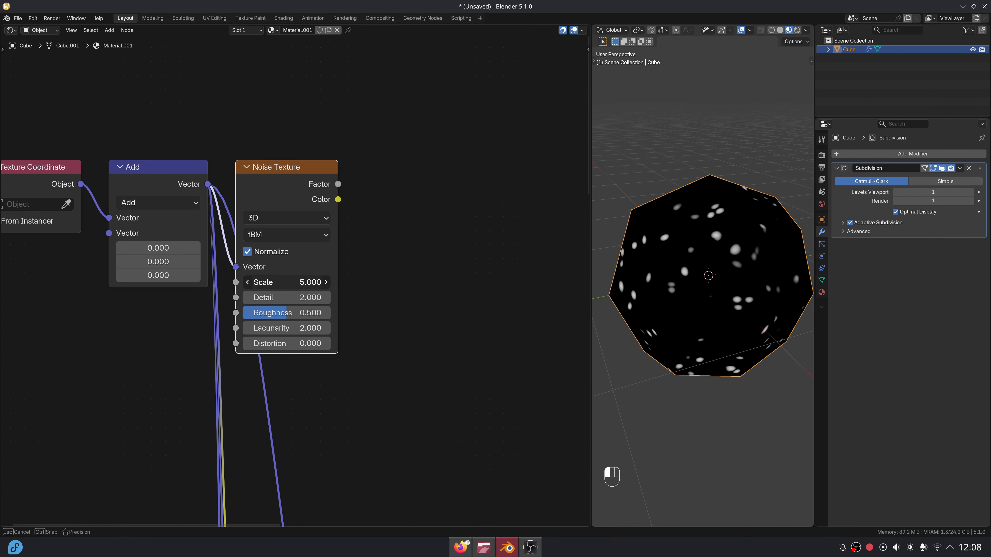
pyautogui.write('45')
pyautogui.press('Return')
pyautogui.keyDown('ctrl'); pyautogui.keyDown('shift'); pyautogui.click(294, 207); pyautogui.keyUp('shift'); pyautogui.keyUp('ctrl')
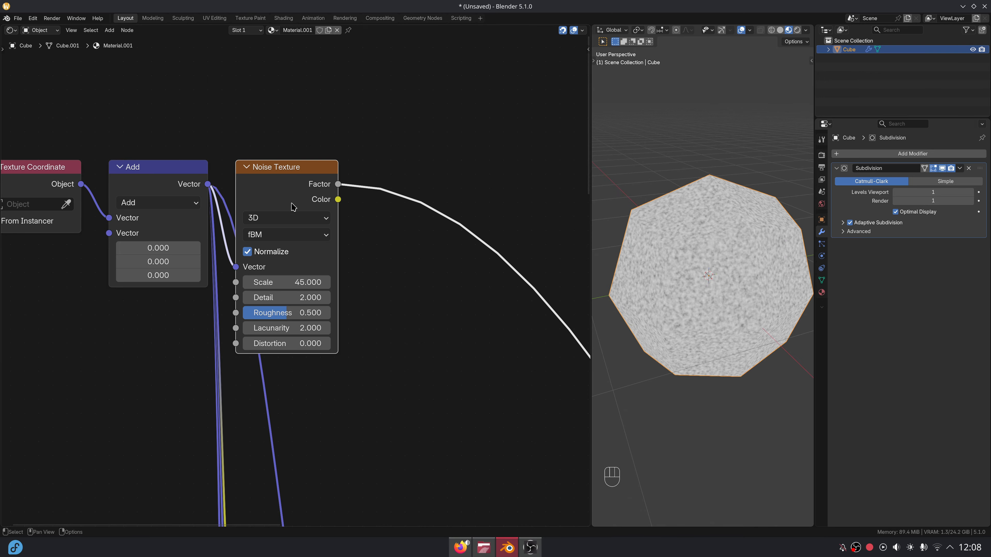
pyautogui.click(300, 297)
pyautogui.write('4')
pyautogui.press('Return')
pyautogui.scroll(1, 677, 280)
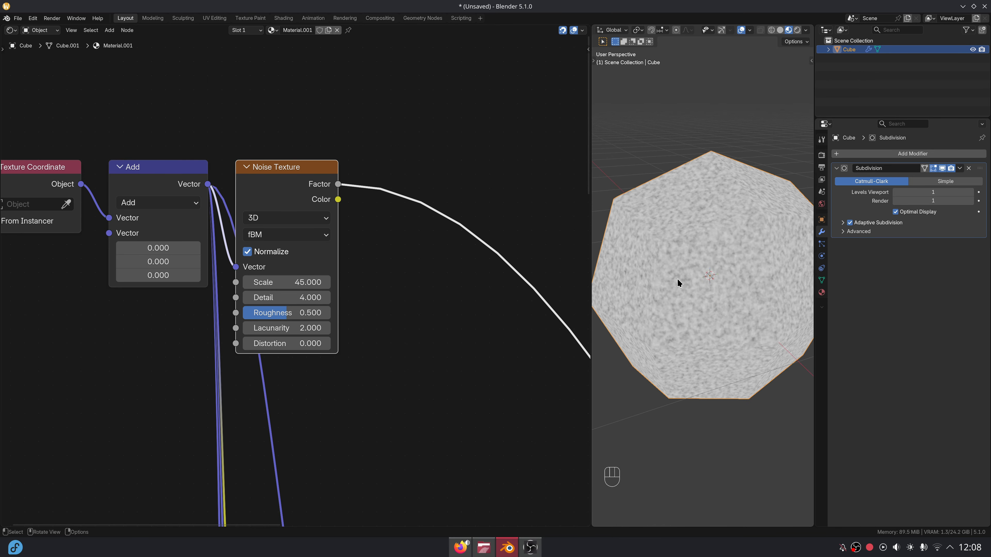
pyautogui.moveTo(368, 279); pyautogui.dragTo(345, 318, button='middle')
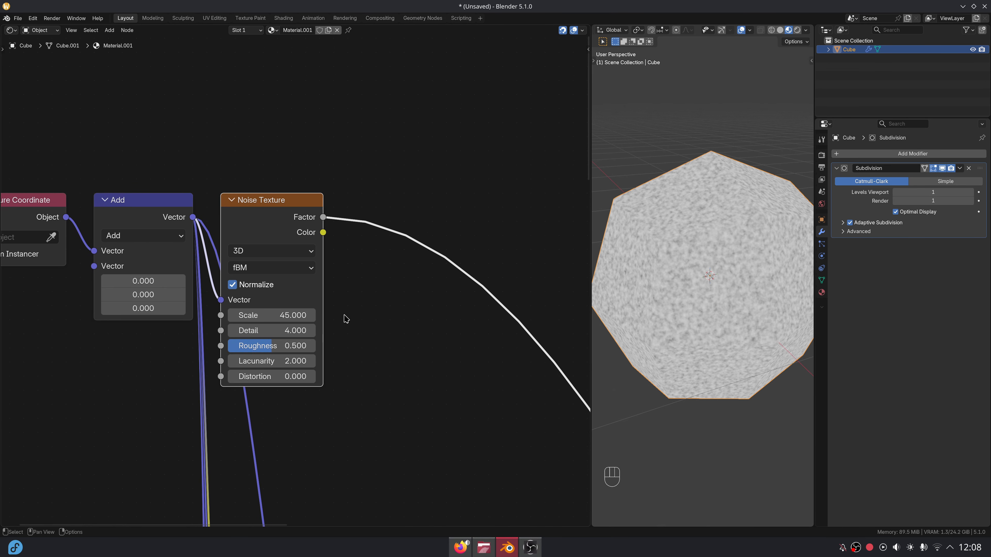
# Add a Map Range after the noise Factor with From Min 0.63 and From Max 0.78.
pyautogui.moveTo(323, 217); pyautogui.dragTo(353, 201)
pyautogui.write('map ra')
pyautogui.press('Return')
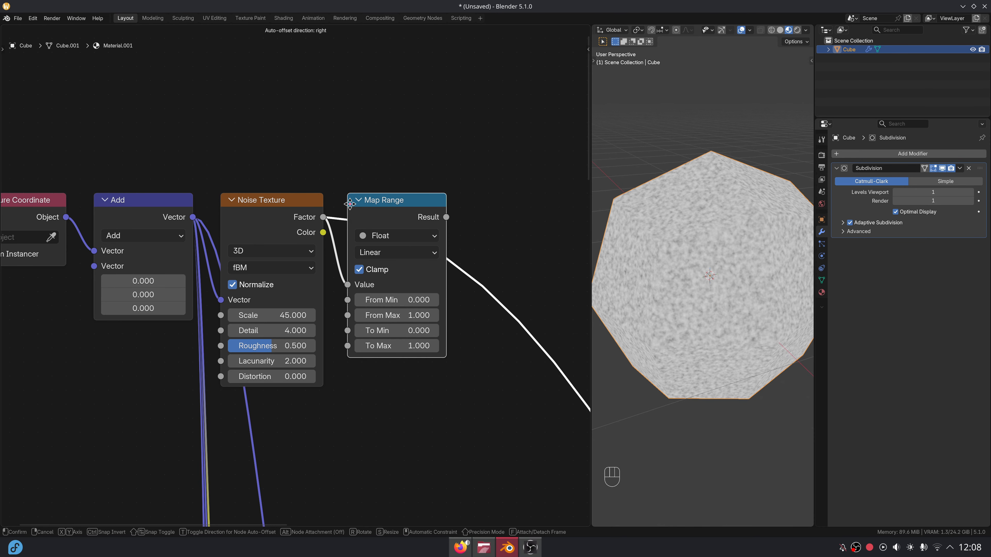
pyautogui.click(353, 201)
pyautogui.keyDown('ctrl'); pyautogui.keyDown('shift'); pyautogui.click(368, 217); pyautogui.keyUp('shift'); pyautogui.keyUp('ctrl')
pyautogui.moveTo(416, 217)
pyautogui.mouseDown()
pyautogui.moveTo(404, 215)
pyautogui.moveTo(429, 213)
pyautogui.mouseUp()
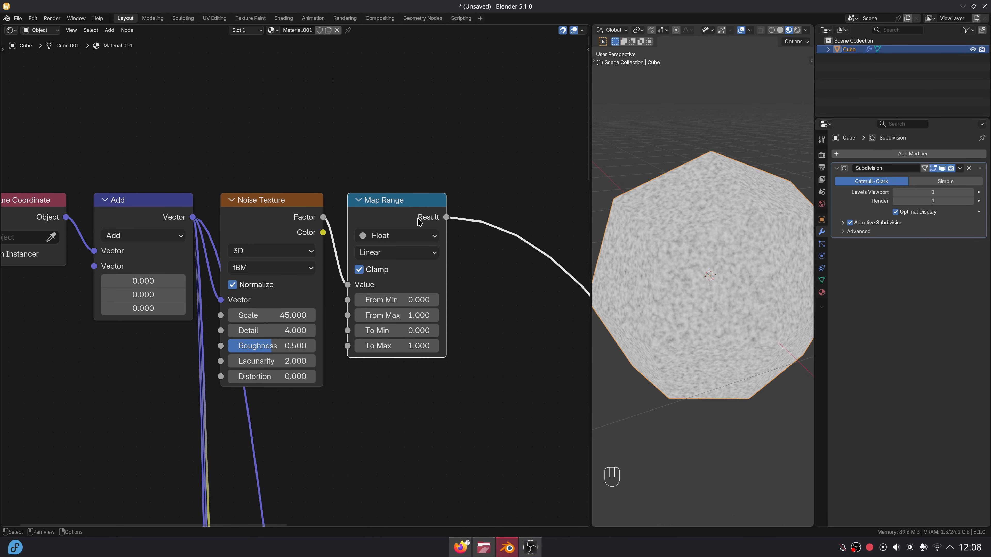
pyautogui.click(407, 295)
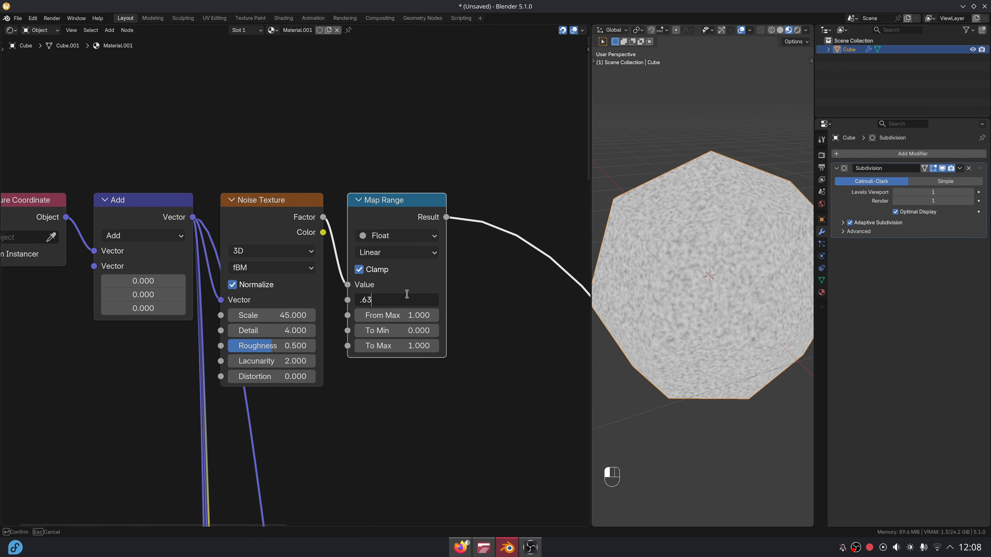
pyautogui.write('.63')
pyautogui.press('Tab')
pyautogui.press('BackSpace')
pyautogui.write('.78')
pyautogui.press('Return')
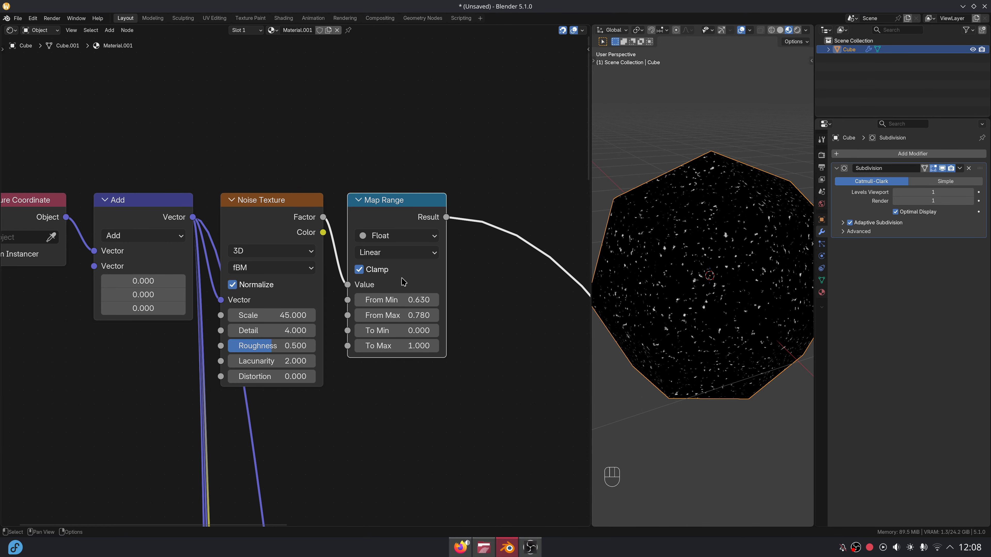
# Duplicate the Noise Texture and Map Range pair and place the copies below.
pyautogui.scroll(-5, 420, 171)
pyautogui.moveTo(375, 284); pyautogui.dragTo(396, 281, button='middle')
pyautogui.click(285, 140)
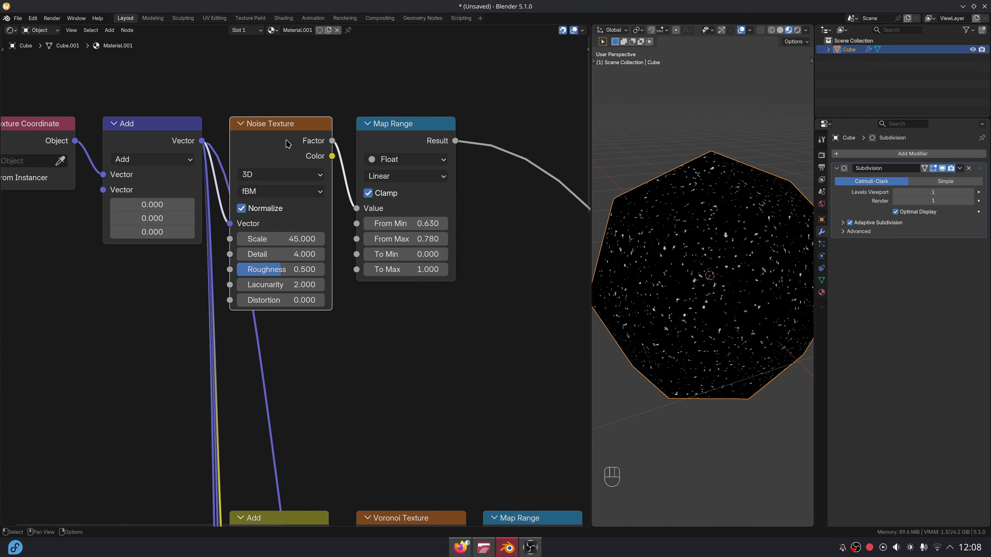
pyautogui.moveTo(279, 98); pyautogui.dragTo(394, 154)
pyautogui.hotkey('shift', 'd')
pyautogui.click(378, 299)
# Link the Add vector to the lower Noise Texture and set Scale 6.78, Distortion 1.
pyautogui.moveTo(202, 142); pyautogui.dragTo(230, 408)
pyautogui.moveTo(201, 142); pyautogui.dragTo(231, 421)
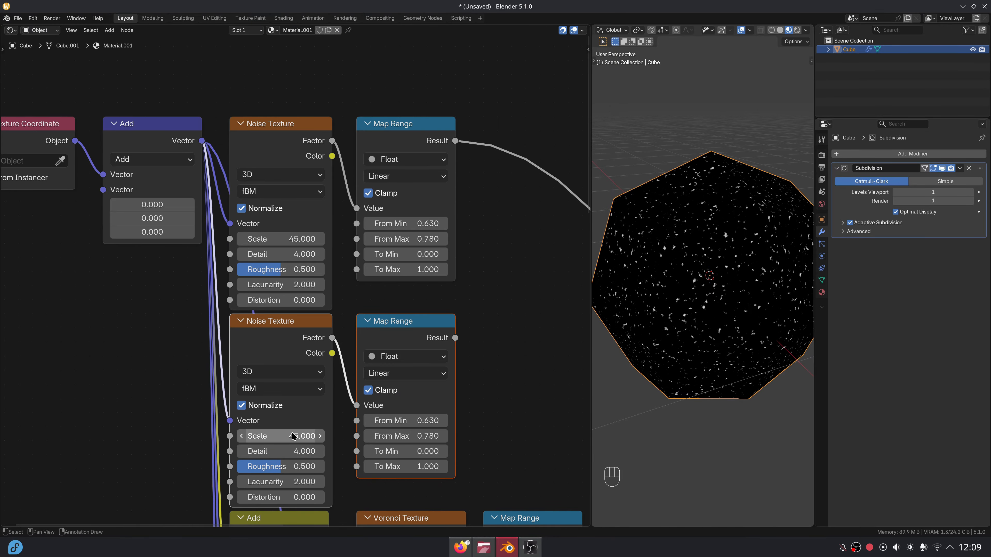
pyautogui.click(287, 435)
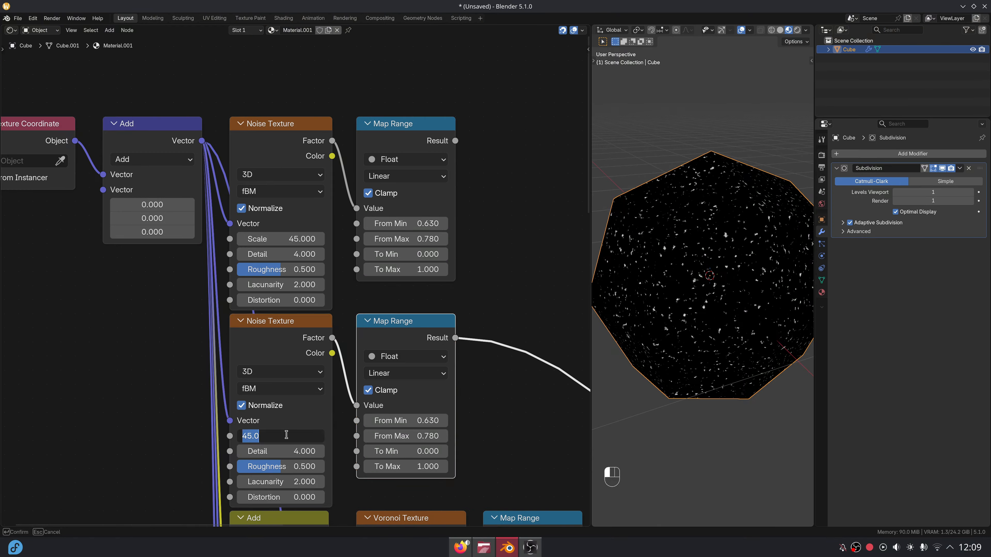
pyautogui.press('Return')
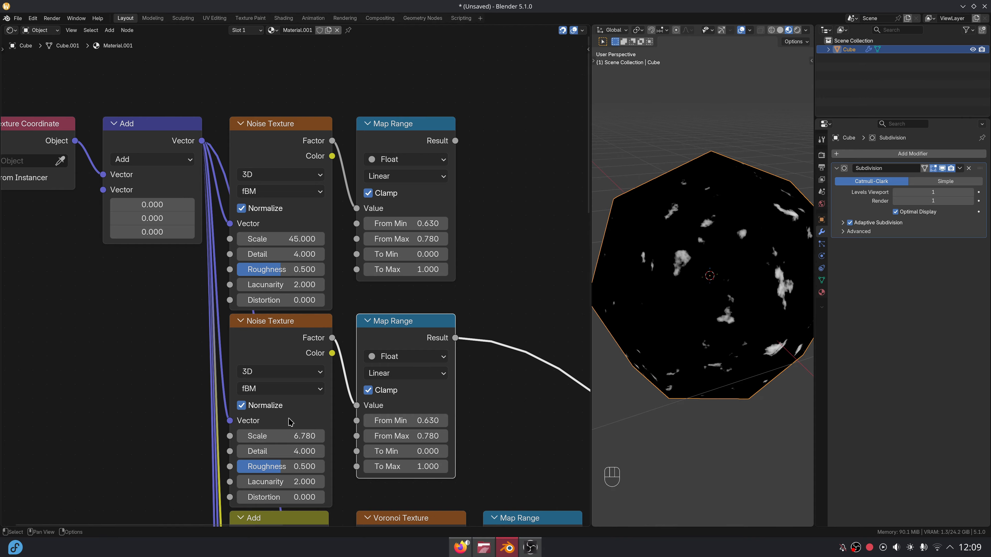
pyautogui.click(281, 497)
pyautogui.write('1')
pyautogui.press('Return')
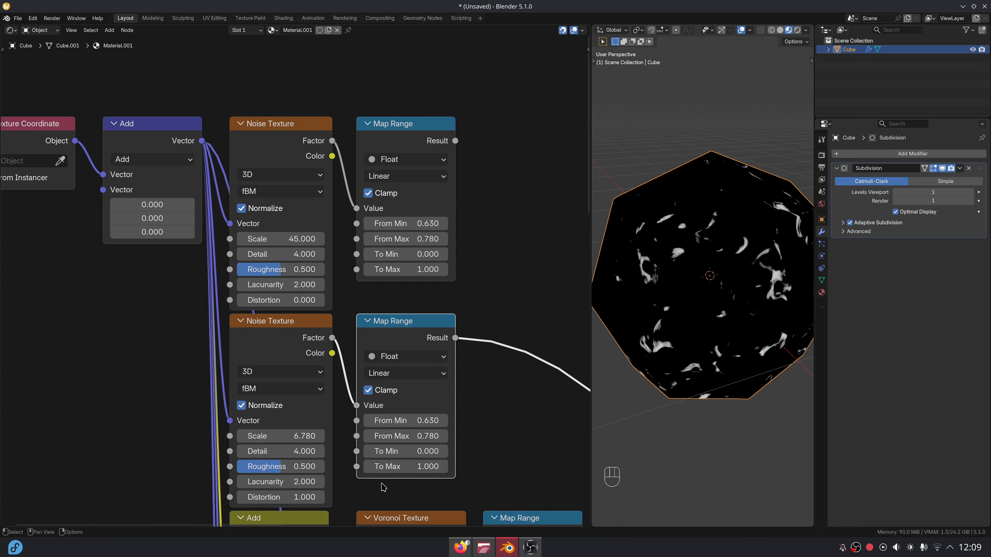
# Set the lower Map Range From Min to 0.58 and From Max to 1.
pyautogui.click(432, 420)
pyautogui.write('.')
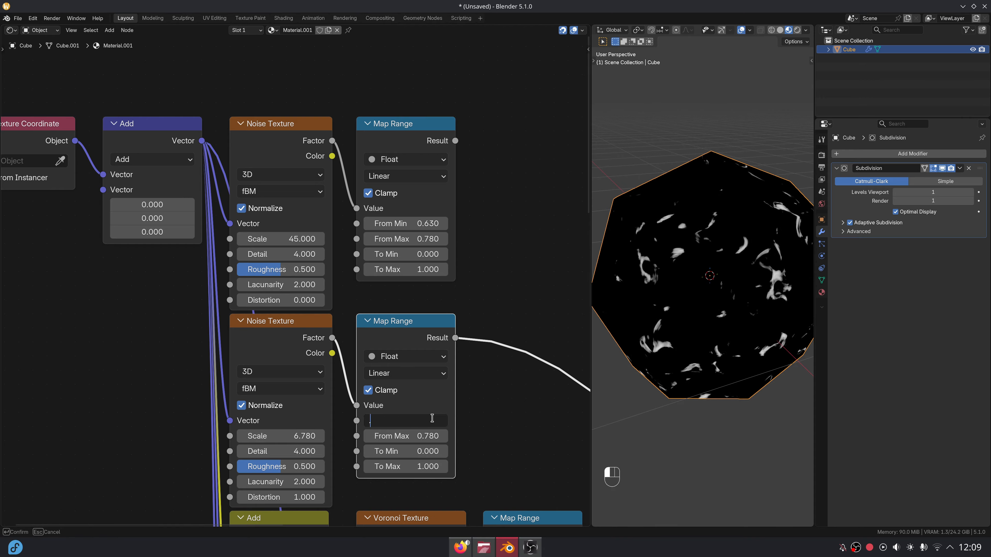
pyautogui.write('58')
pyautogui.press('Tab')
pyautogui.write('1')
pyautogui.press('Return')
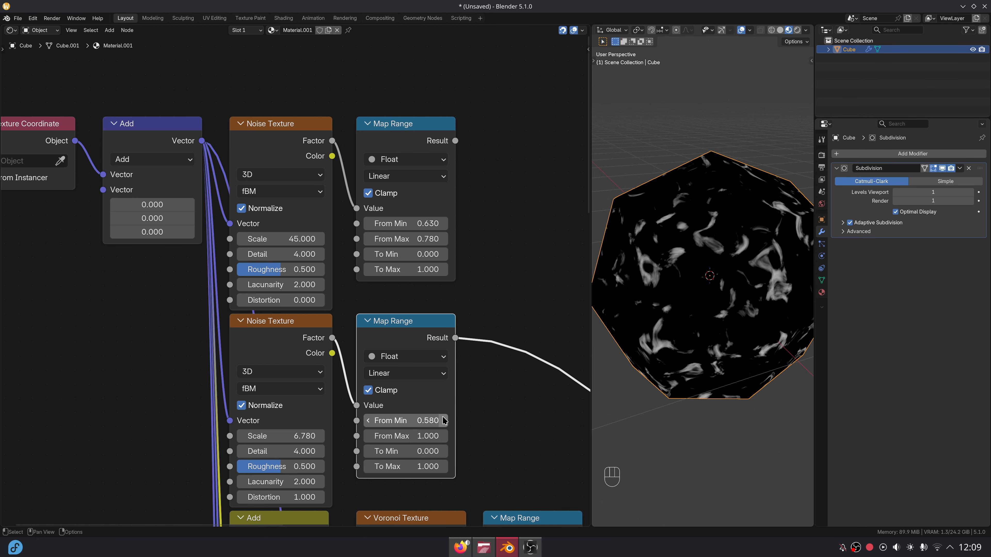
# Combine the upper and lower Map Range results through a collapsed Maximum node.
pyautogui.moveTo(471, 337); pyautogui.dragTo(357, 430, button='middle')
pyautogui.moveTo(343, 231); pyautogui.dragTo(365, 216)
pyautogui.write('max')
pyautogui.press('Return')
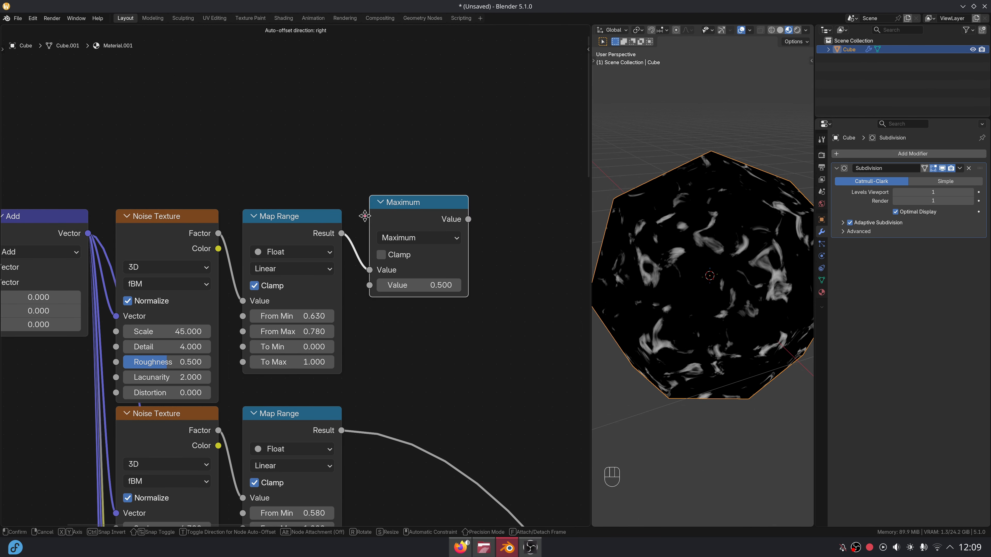
pyautogui.click(366, 226)
pyautogui.press('h')
pyautogui.moveTo(349, 424); pyautogui.dragTo(371, 221)
pyautogui.keyDown('ctrl'); pyautogui.keyDown('shift'); pyautogui.click(422, 217); pyautogui.keyUp('shift'); pyautogui.keyUp('ctrl')
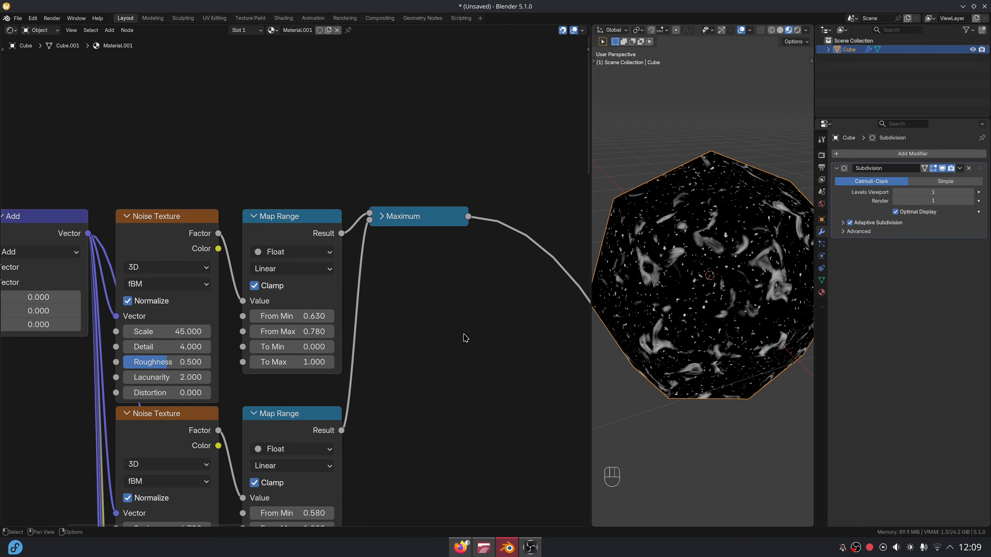
# Merge the Multiply output with the first Maximum through a second collapsed Maximum node.
pyautogui.scroll(-6, 456, 296)
pyautogui.moveTo(517, 378); pyautogui.dragTo(376, 210, button='middle')
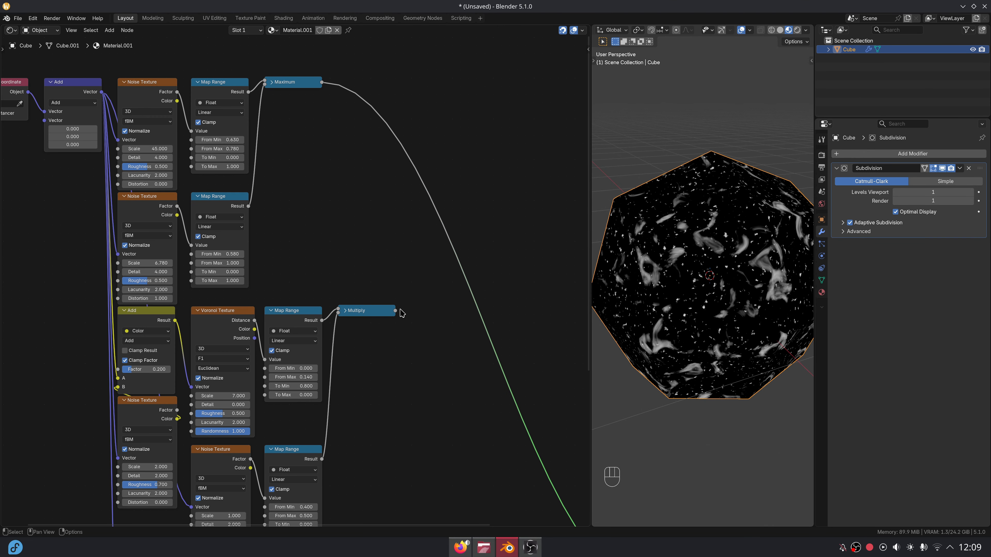
pyautogui.moveTo(396, 311); pyautogui.dragTo(405, 311)
pyautogui.write('max')
pyautogui.press('Return')
pyautogui.click(413, 311)
pyautogui.press('h')
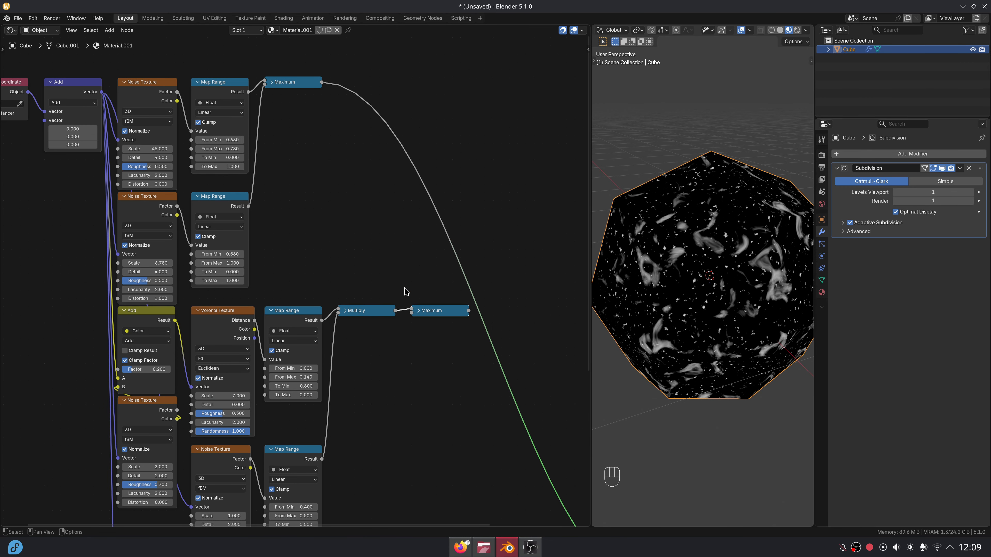
pyautogui.moveTo(322, 87); pyautogui.dragTo(424, 333)
pyautogui.moveTo(449, 376); pyautogui.dragTo(443, 197, button='middle')
# Drive the right Mix Factor with Maximum and insert a duplicate Mix before the Principled BSDF.
pyautogui.keyDown('ctrl'); pyautogui.keyDown('shift'); pyautogui.click(366, 378); pyautogui.keyUp('shift'); pyautogui.keyUp('ctrl')
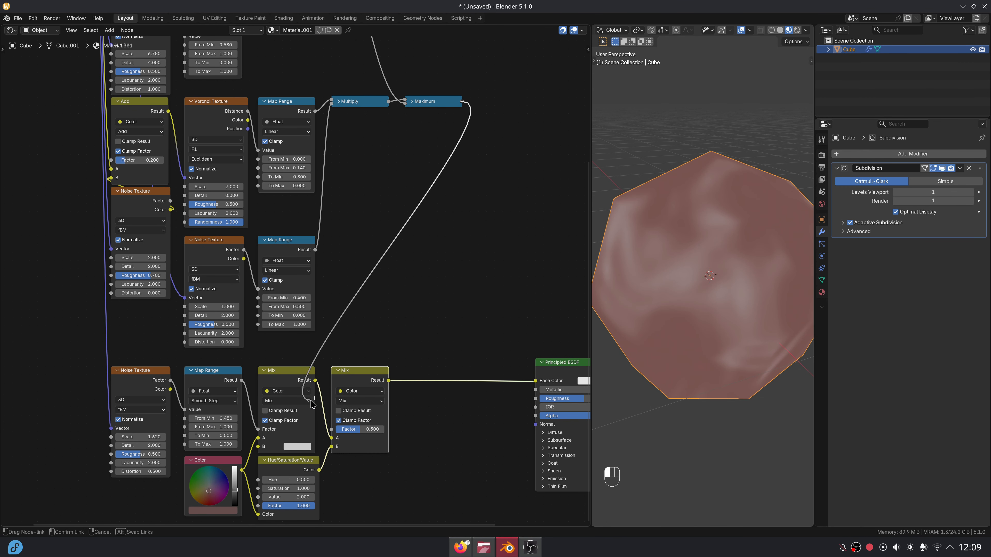
pyautogui.moveTo(311, 404); pyautogui.dragTo(331, 429)
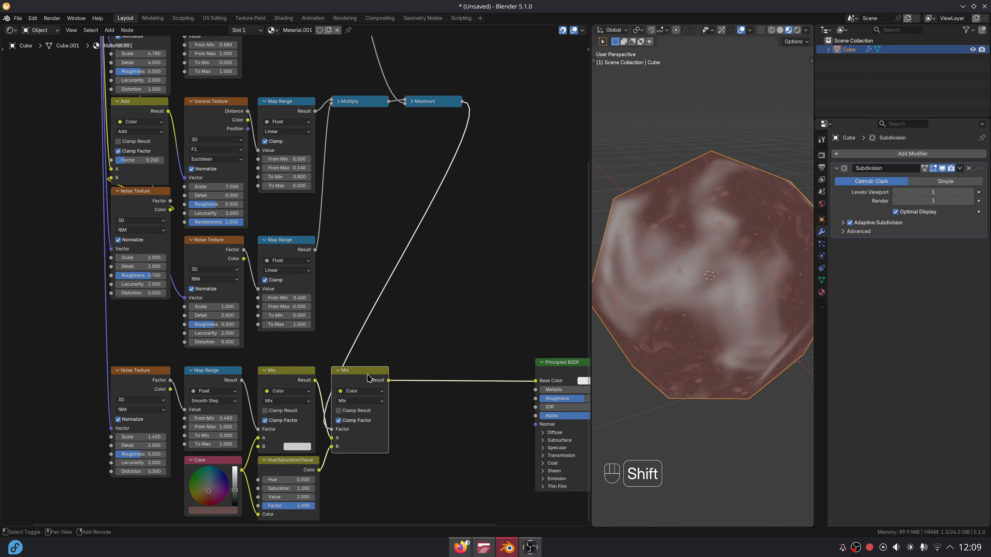
pyautogui.hotkey('shift', 'd')
pyautogui.click(440, 391)
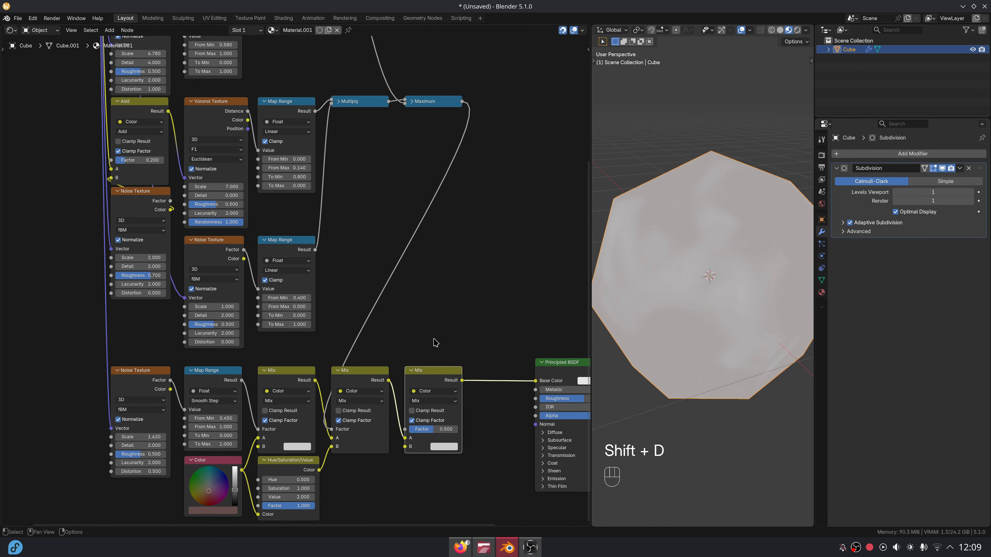
pyautogui.scroll(-8, 397, 294)
pyautogui.moveTo(287, 213); pyautogui.dragTo(350, 431, button='middle')
pyautogui.moveTo(179, 251); pyautogui.dragTo(180, 324, button='middle')
pyautogui.scroll(5, 180, 324)
# Move the Texture Coordinate and Add nodes up to make room.
pyautogui.press('g')
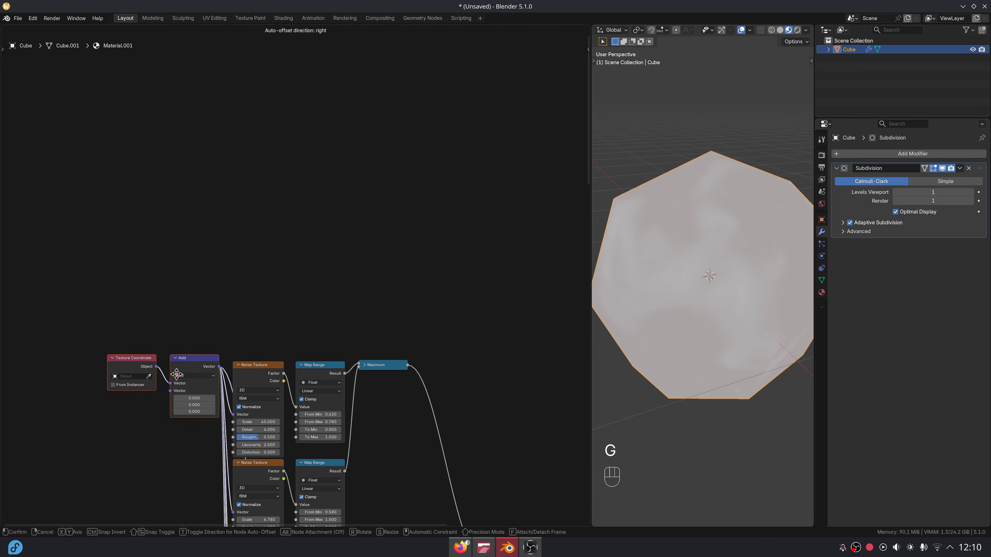
pyautogui.press('y')
pyautogui.click(292, 150)
pyautogui.scroll(3, 305, 222)
# Add a Mix node set to Color and position it near the Add node.
pyautogui.hotkey('shift', 'a')
pyautogui.write('mix')
pyautogui.press('Return')
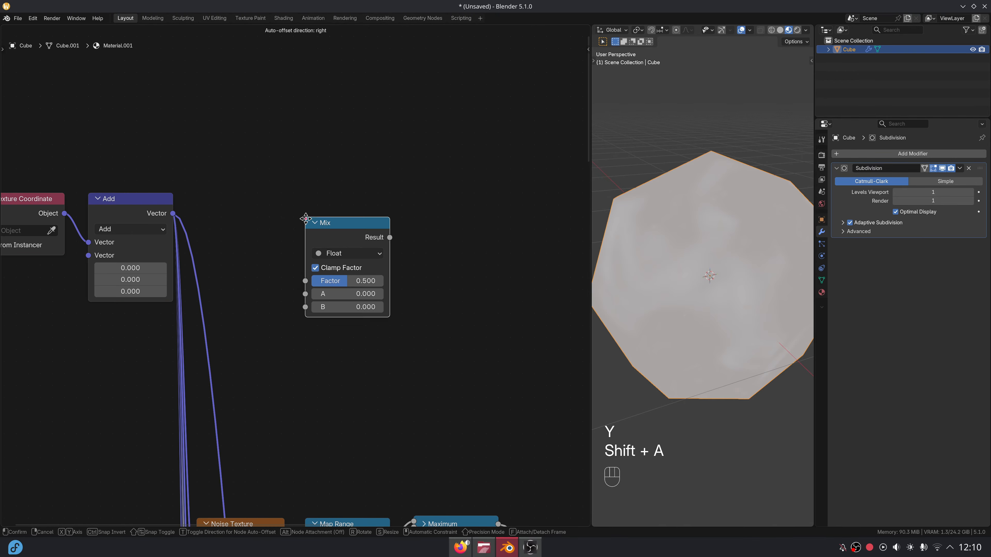
pyautogui.click(269, 195)
pyautogui.click(332, 234)
pyautogui.click(318, 282)
pyautogui.moveTo(311, 209); pyautogui.dragTo(236, 205)
pyautogui.moveTo(357, 273); pyautogui.dragTo(416, 223, button='middle')
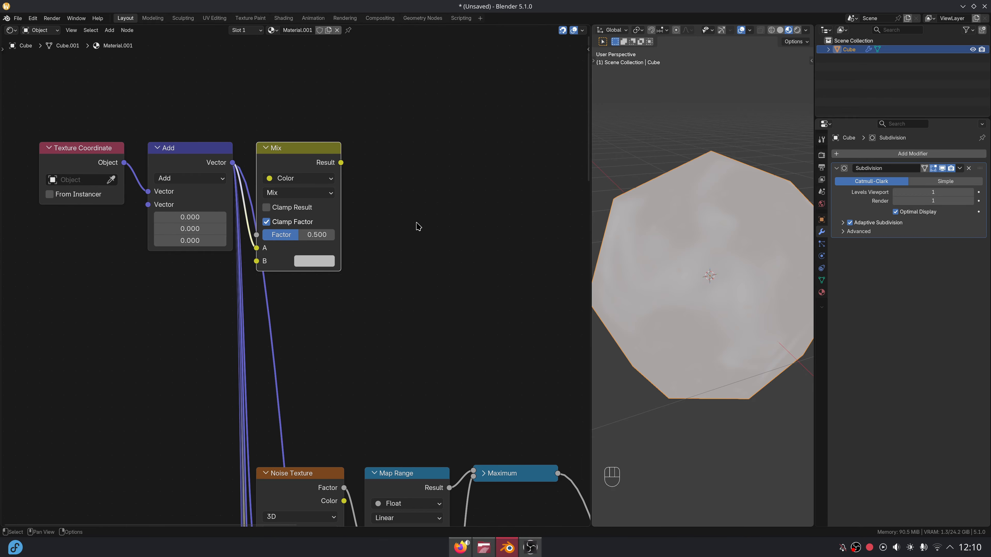
# Add a Noise Texture driven by the Add vector, feeding its Color into the Mix.
pyautogui.hotkey('shift', 'a')
pyautogui.write('noi')
pyautogui.press('Return')
pyautogui.click(397, 210)
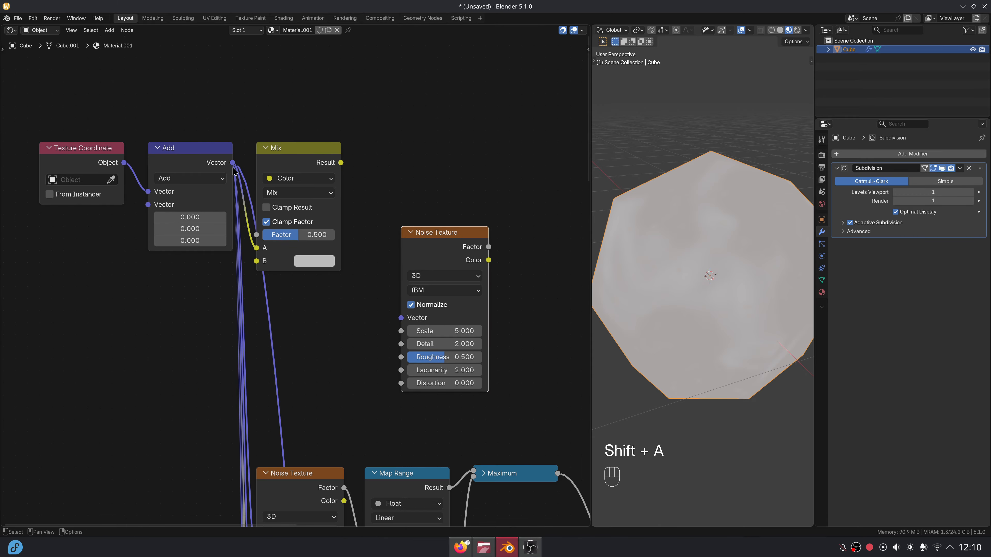
pyautogui.moveTo(233, 163); pyautogui.dragTo(401, 318)
pyautogui.moveTo(414, 268); pyautogui.dragTo(272, 324)
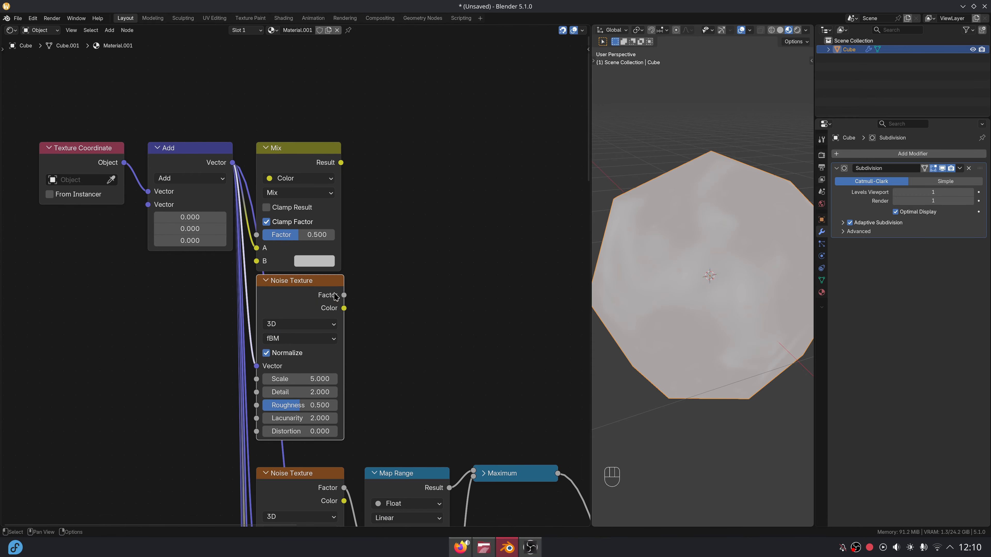
pyautogui.moveTo(263, 245); pyautogui.dragTo(257, 247)
# Shift the four new nodes lower and set the new noise Scale to 5.3.
pyautogui.moveTo(51, 103); pyautogui.dragTo(327, 325)
pyautogui.press('g')
pyautogui.press('y')
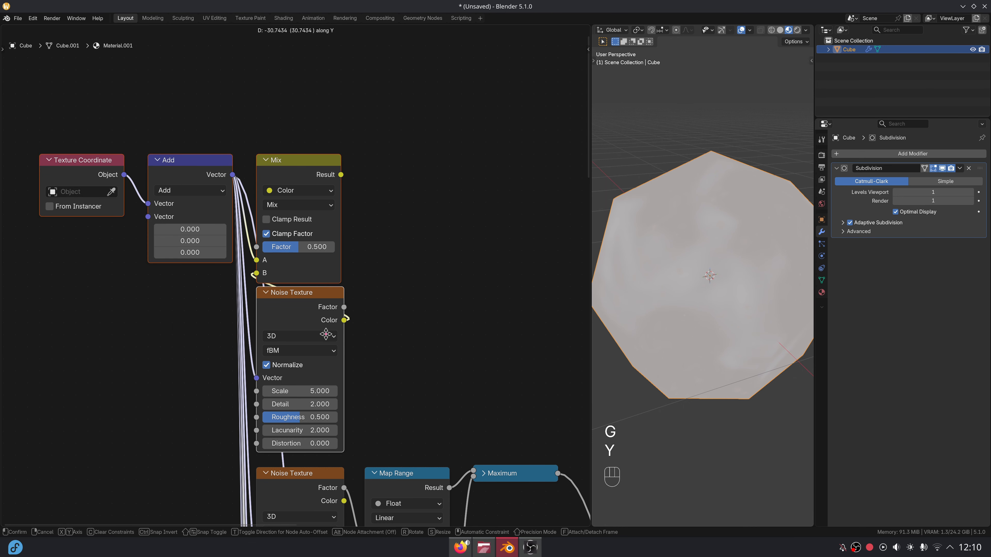
pyautogui.click(326, 345)
pyautogui.click(387, 307)
pyautogui.scroll(-1, 386, 306)
pyautogui.moveTo(386, 306); pyautogui.dragTo(366, 276, button='middle')
pyautogui.scroll(2, 366, 277)
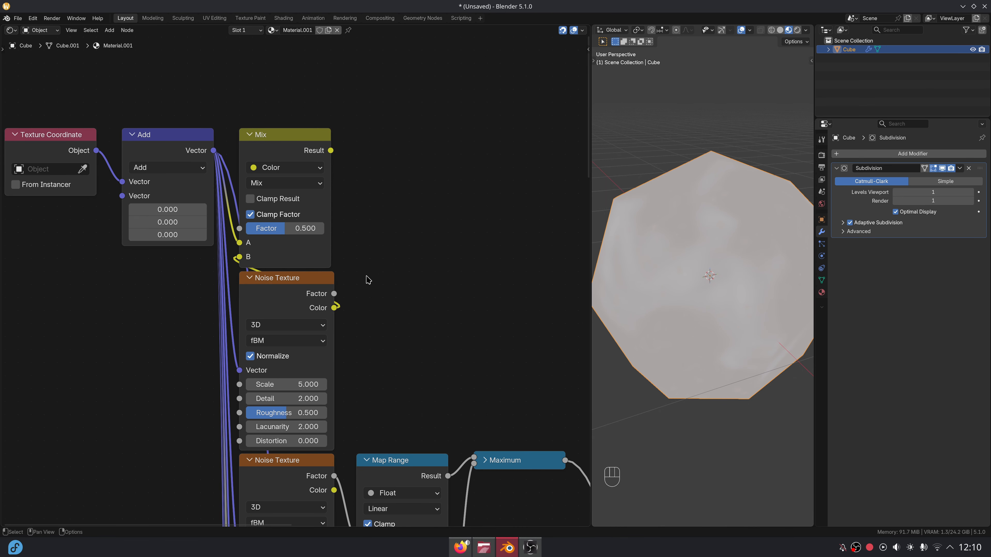
pyautogui.moveTo(298, 384); pyautogui.dragTo(299, 385)
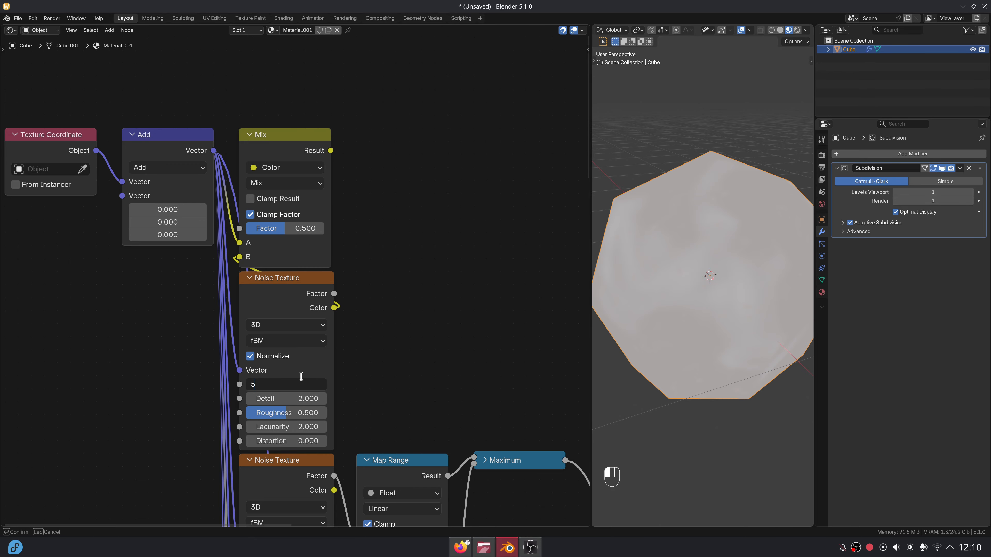
pyautogui.write('.3')
pyautogui.press('Return')
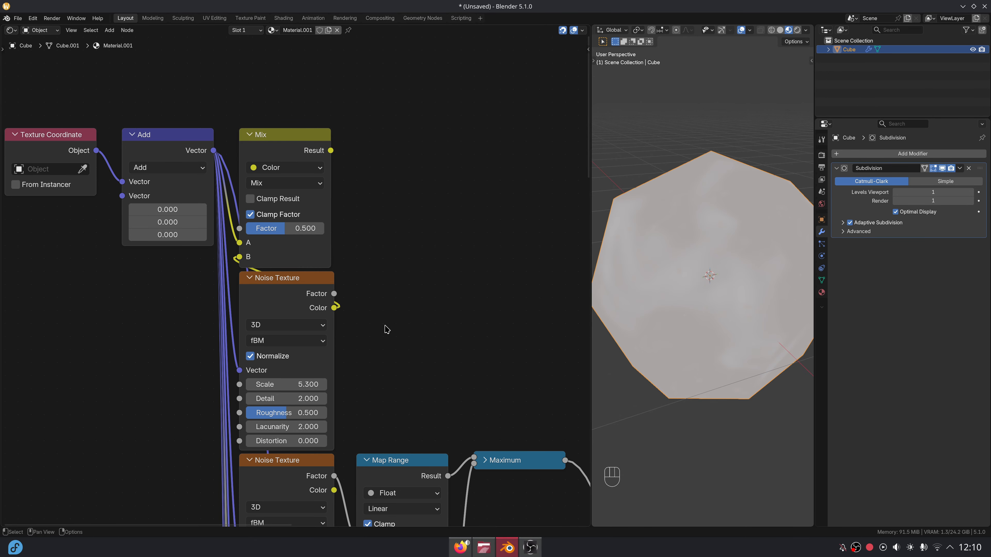
# Set the Mix blending mode to Add with Factor 0.3.
pyautogui.click(289, 183)
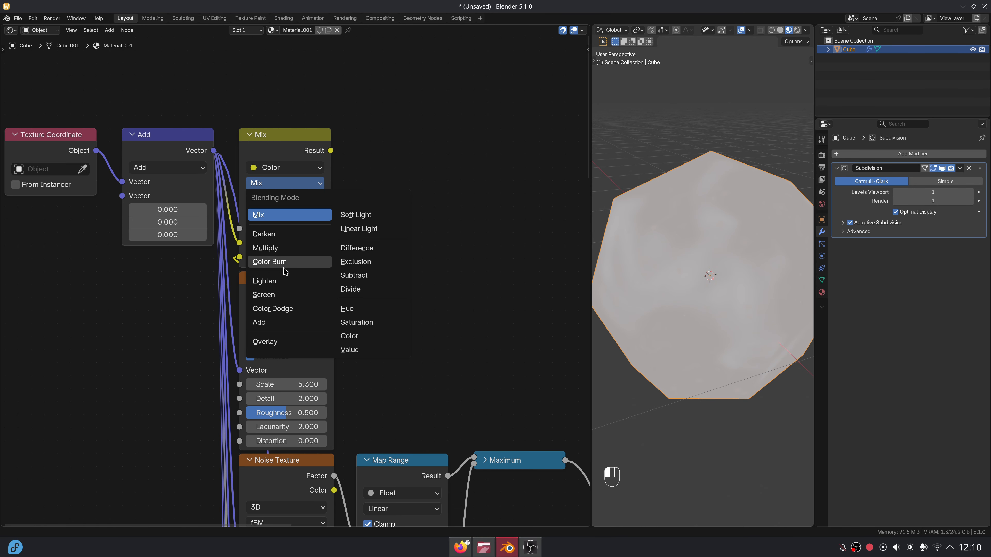
pyautogui.click(273, 309)
pyautogui.doubleClick(286, 230)
pyautogui.press('Return')
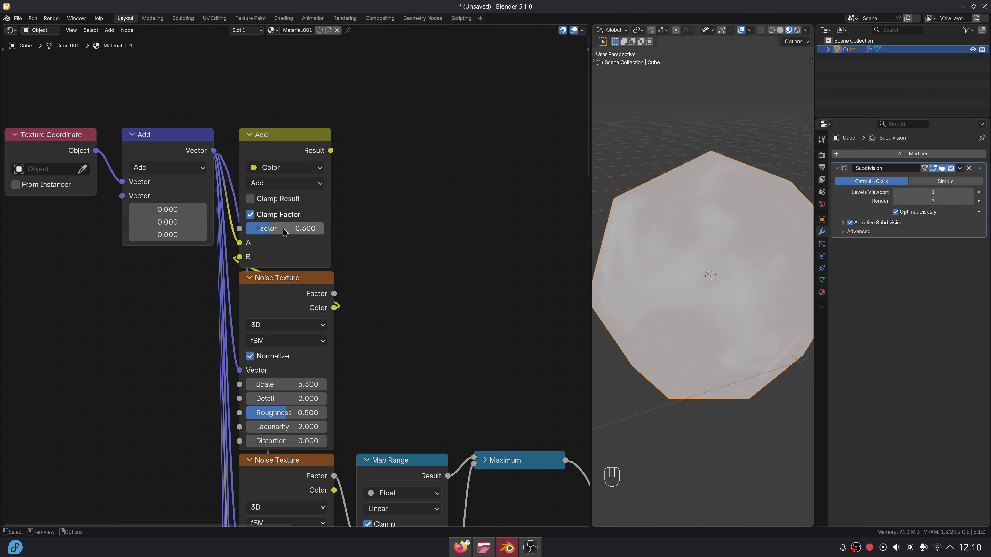
pyautogui.hotkey('shift', 'a')
# Add a normalized Voronoi Texture fed by the Add result, with Scale 9.7.
pyautogui.write('vorono')
pyautogui.press('Return')
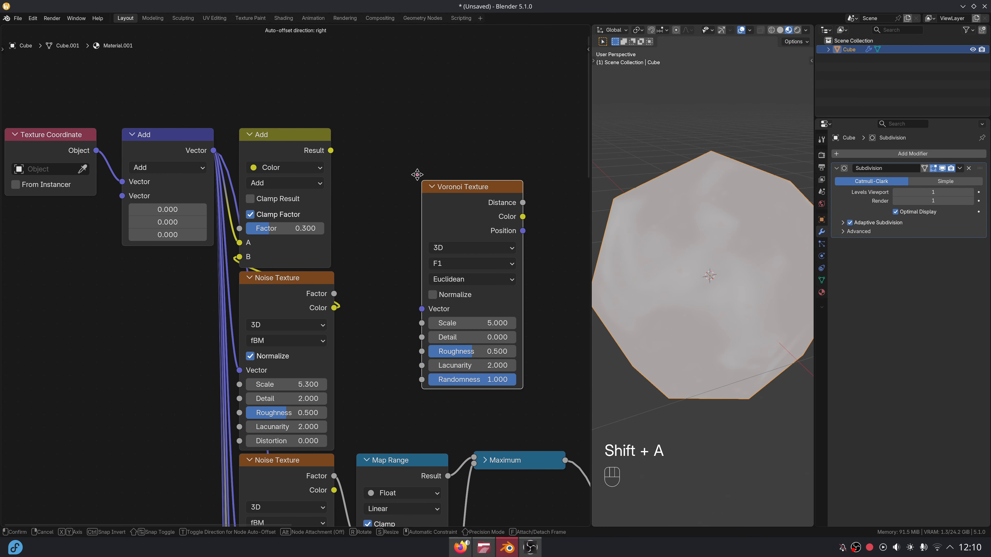
pyautogui.click(420, 150)
pyautogui.moveTo(420, 150); pyautogui.dragTo(368, 137)
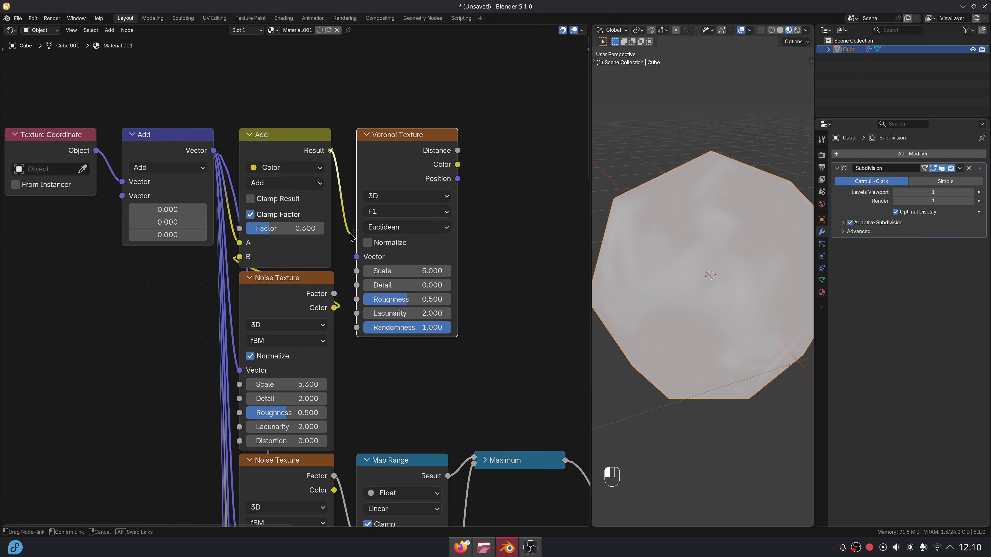
pyautogui.moveTo(356, 252); pyautogui.dragTo(356, 254)
pyautogui.click(369, 243)
pyautogui.keyDown('ctrl'); pyautogui.keyDown('shift'); pyautogui.click(423, 135); pyautogui.keyUp('shift'); pyautogui.keyUp('ctrl')
pyautogui.moveTo(440, 225); pyautogui.dragTo(393, 247, button='middle')
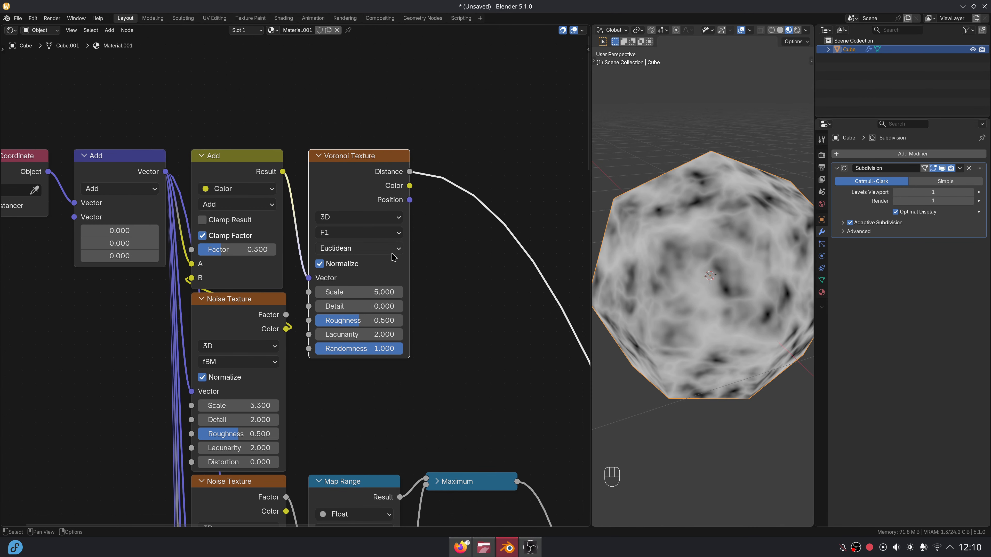
pyautogui.click(372, 290)
pyautogui.write('9.7')
pyautogui.press('Return')
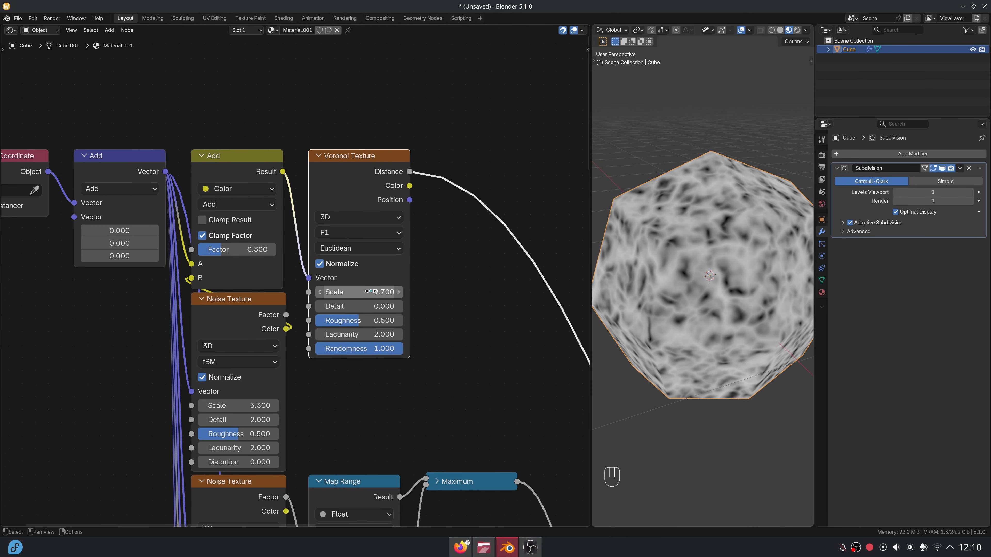
# Remap the Voronoi Distance with a Map Range: From Max 0.17, To Min 1, To Max 0.
pyautogui.moveTo(434, 217); pyautogui.dragTo(370, 231, button='middle')
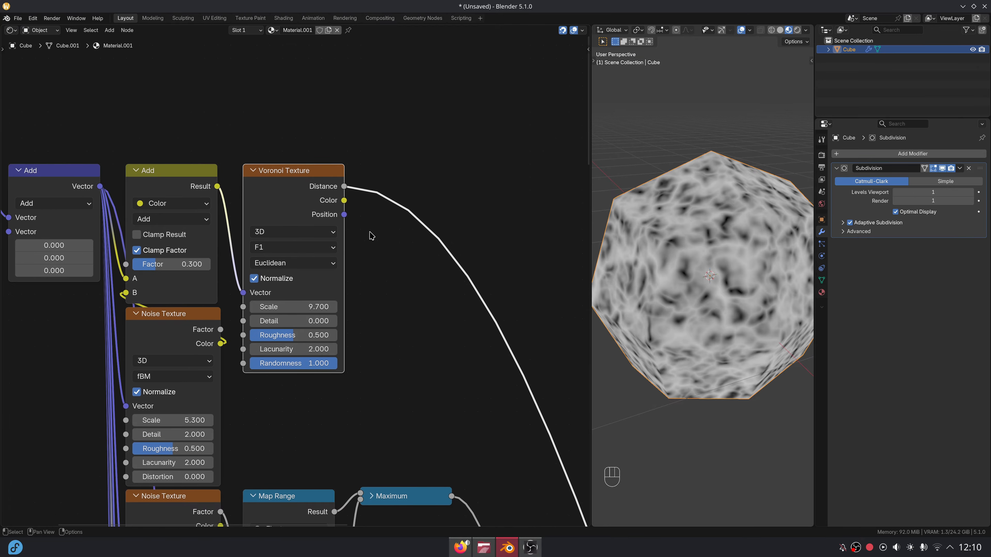
pyautogui.moveTo(345, 186); pyautogui.dragTo(375, 176)
pyautogui.write('map r')
pyautogui.press('Return')
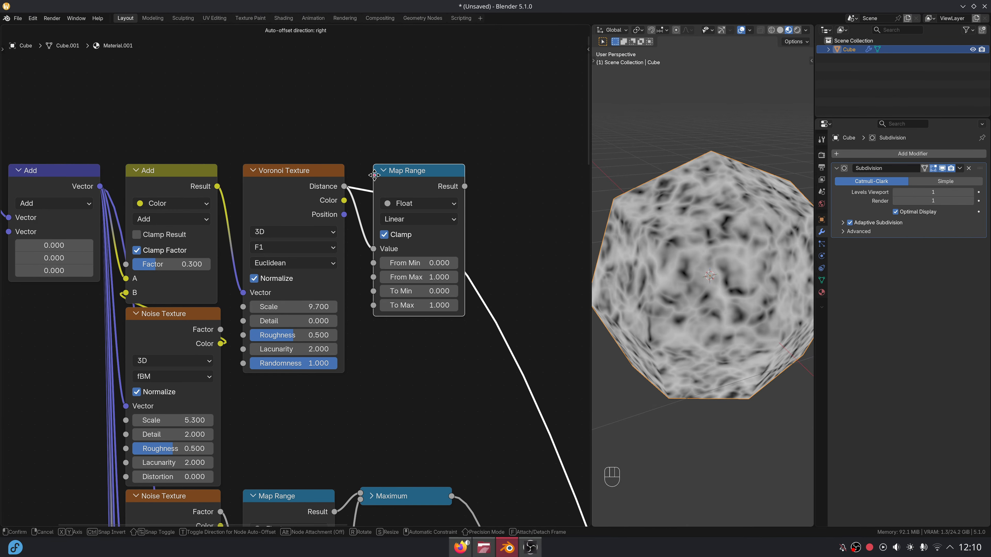
pyautogui.click(374, 175)
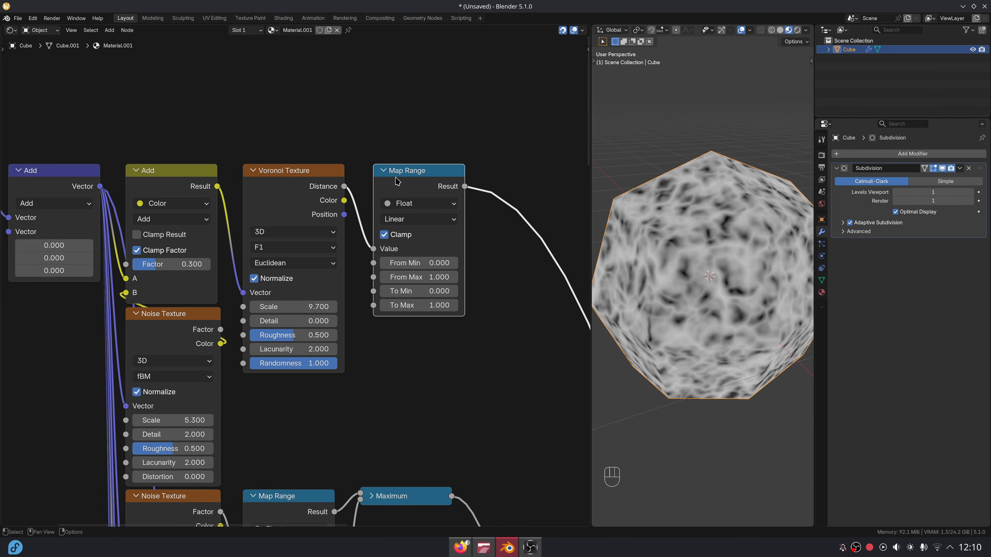
pyautogui.click(427, 275)
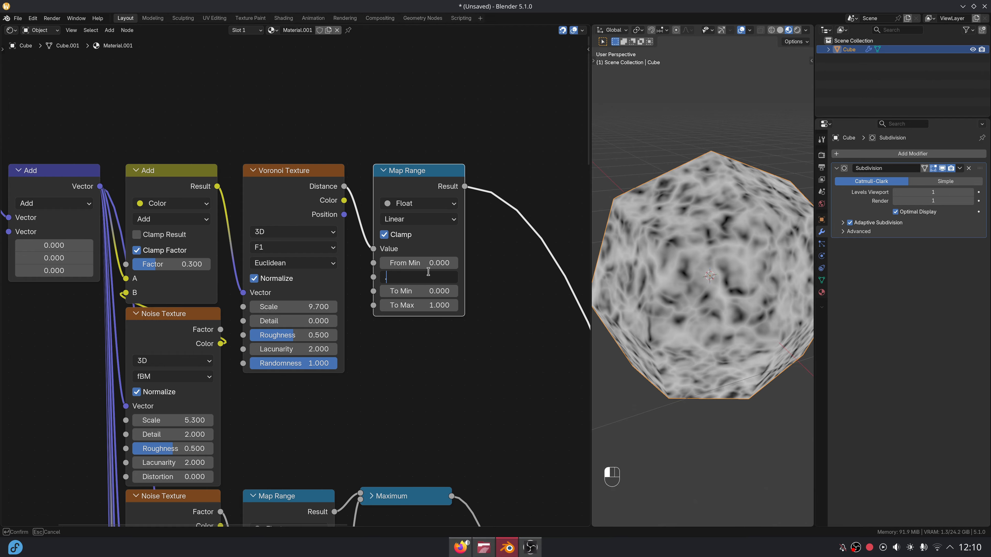
pyautogui.write('.17')
pyautogui.press('Tab')
pyautogui.write('1')
pyautogui.press('Tab')
pyautogui.write('0')
pyautogui.press('Return')
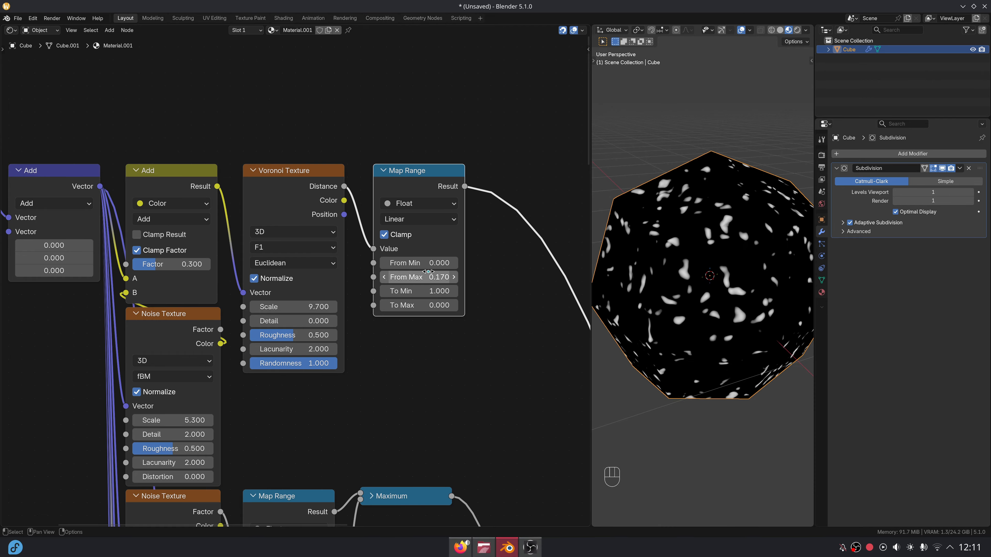
# Select the six nodes of the Voronoi speck branch.
pyautogui.scroll(-1, 459, 261)
pyautogui.scroll(-2, 427, 254)
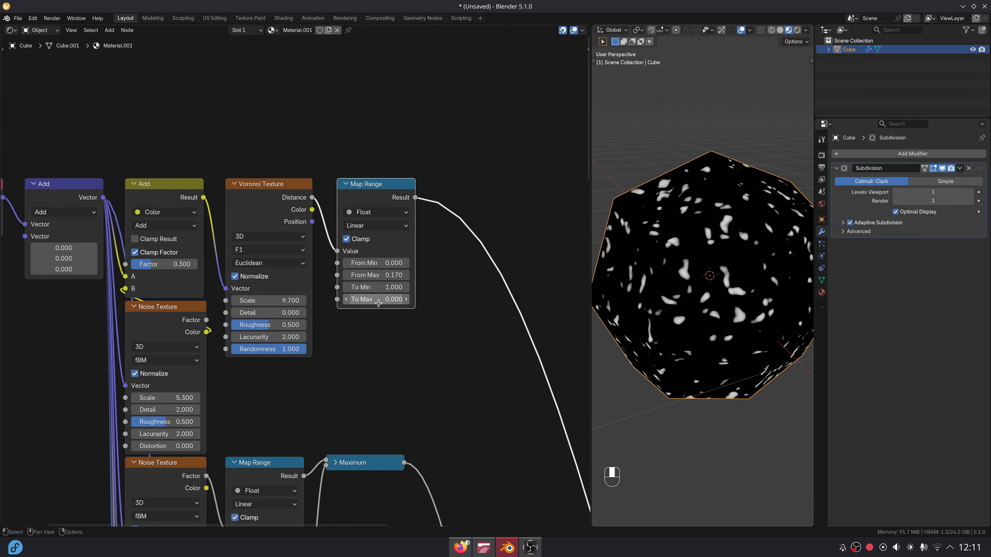
pyautogui.moveTo(29, 160); pyautogui.dragTo(357, 303)
# Move the selected Voronoi branch nodes vertically higher in the tree.
pyautogui.press('g')
pyautogui.press('y')
pyautogui.click(411, 276)
pyautogui.scroll(2, 295, 280)
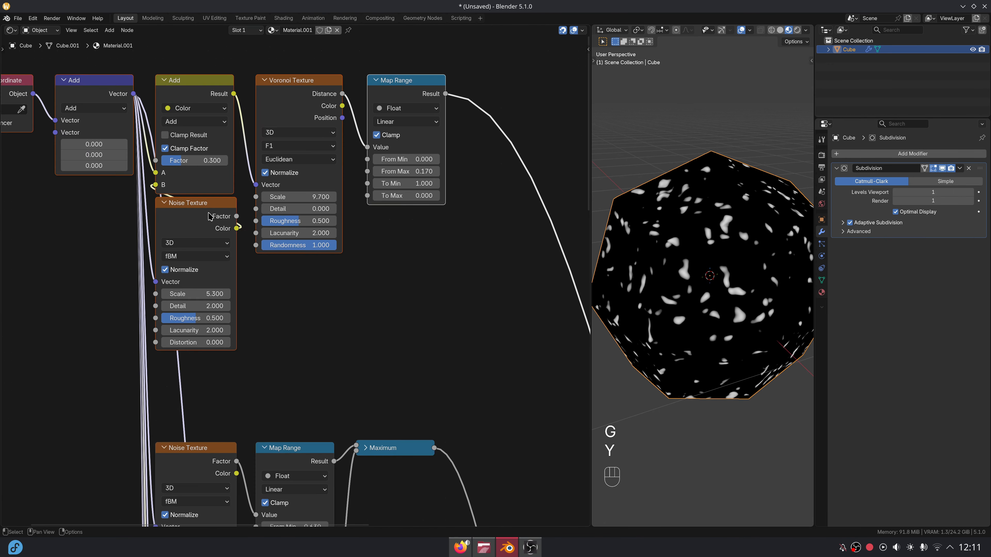
# Add a Noise Texture below the Voronoi, linked to the Add vector, with Scale 2.
pyautogui.click(201, 212)
pyautogui.hotkey('shift', 'a')
pyautogui.write('noi')
pyautogui.press('Return')
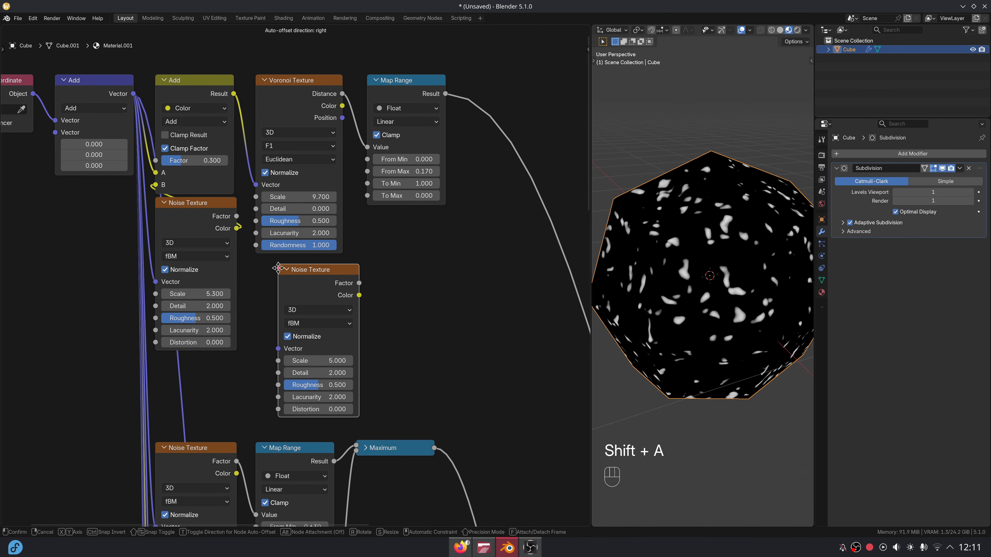
pyautogui.click(261, 266)
pyautogui.moveTo(260, 267); pyautogui.dragTo(270, 279, button='middle')
pyautogui.moveTo(143, 107); pyautogui.dragTo(266, 363)
pyautogui.keyDown('ctrl'); pyautogui.keyDown('shift'); pyautogui.click(340, 312); pyautogui.keyUp('shift'); pyautogui.keyUp('ctrl')
pyautogui.doubleClick(319, 374)
pyautogui.write('2')
pyautogui.press('Return')
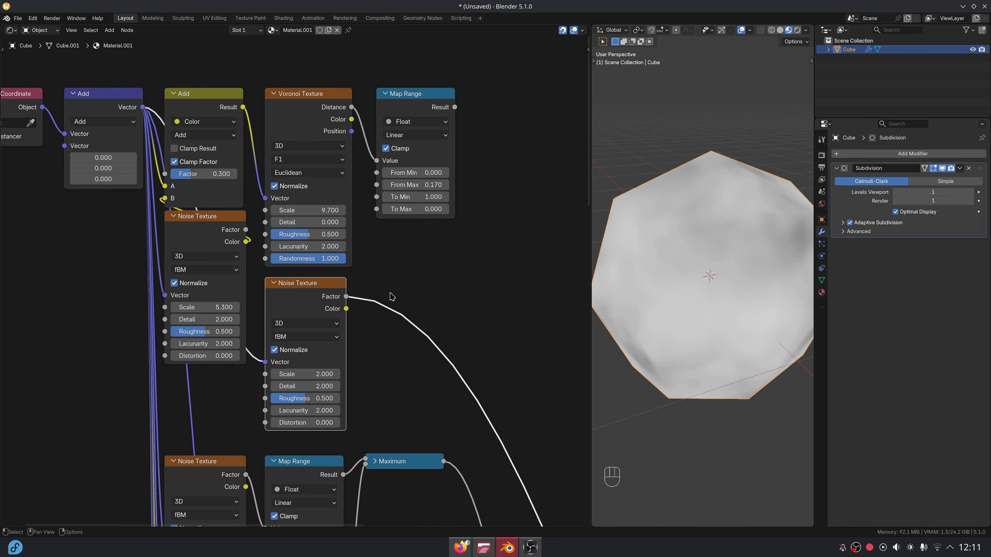
# Remap the noise Factor with a Map Range from 0.43 to 0.53.
pyautogui.moveTo(346, 296); pyautogui.dragTo(386, 283)
pyautogui.write('map r')
pyautogui.press('Return')
pyautogui.click(391, 285)
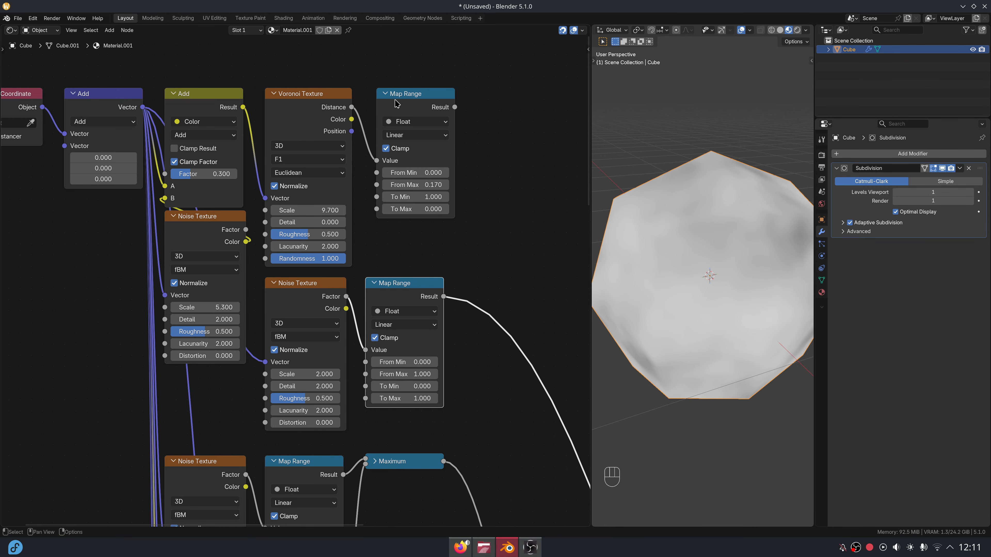
pyautogui.moveTo(396, 102); pyautogui.dragTo(385, 103)
pyautogui.moveTo(400, 363); pyautogui.dragTo(400, 362)
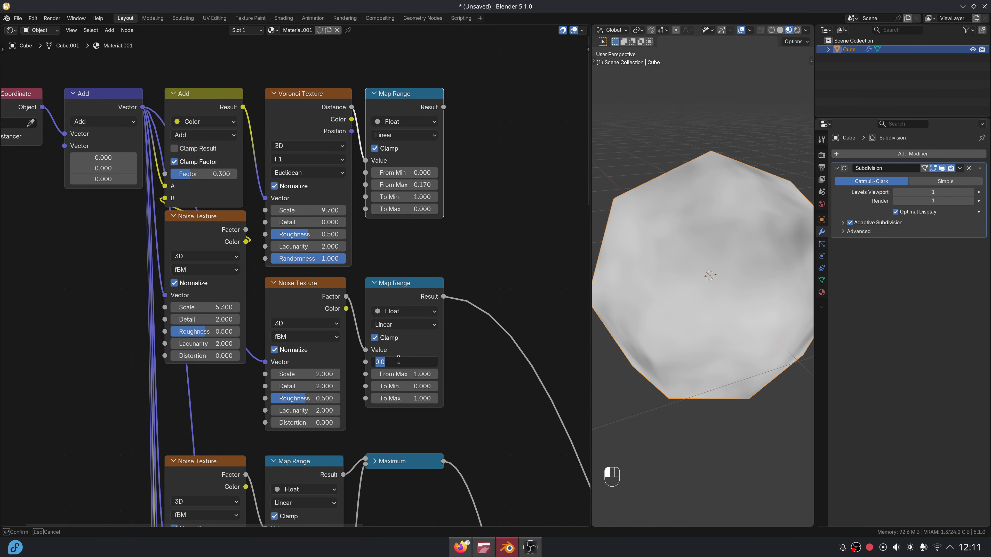
pyautogui.press('Tab')
pyautogui.press('BackSpace')
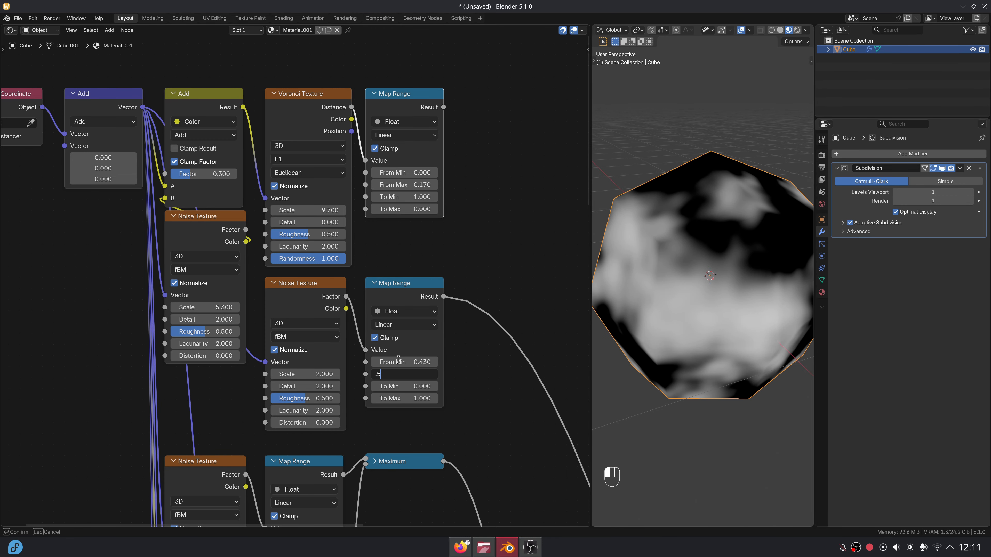
pyautogui.press('Return')
# Multiply the Voronoi speck mask with the remapped noise and preview the result.
pyautogui.scroll(-2, 381, 342)
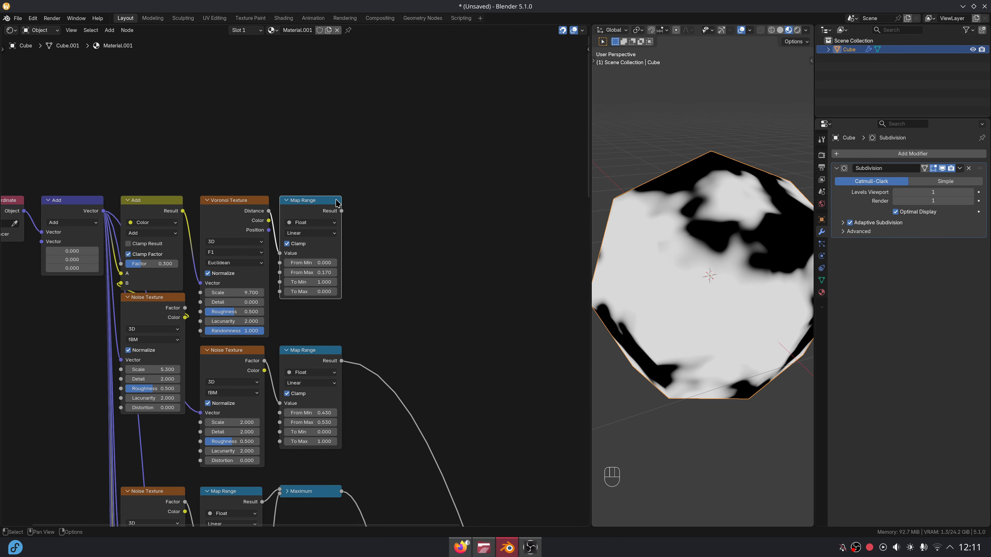
pyautogui.hotkey('shift', 'a')
pyautogui.write('mu')
pyautogui.press('Return')
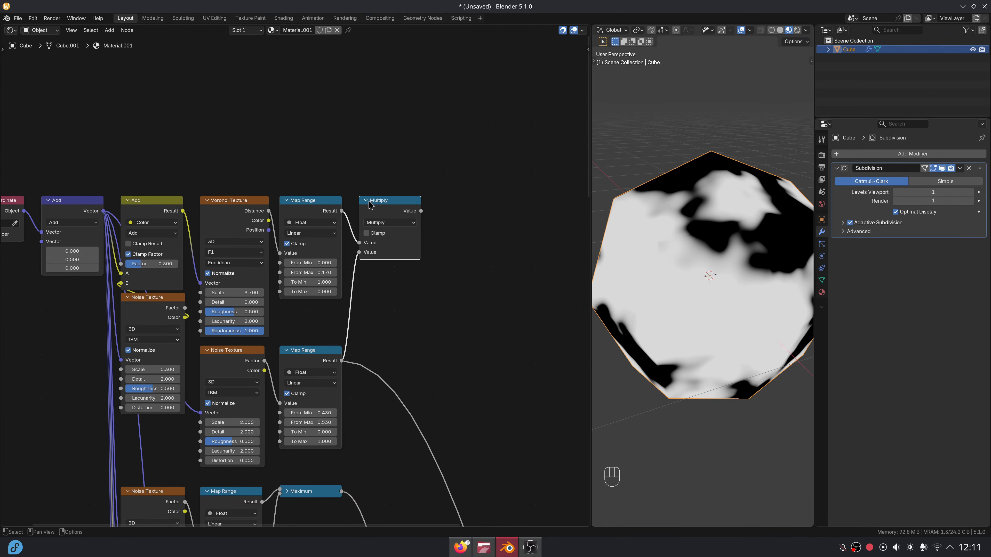
pyautogui.click(367, 200)
pyautogui.keyDown('ctrl'); pyautogui.keyDown('shift'); pyautogui.click(383, 201); pyautogui.keyUp('shift'); pyautogui.keyUp('ctrl')
pyautogui.moveTo(387, 265); pyautogui.dragTo(410, 302)
pyautogui.scroll(-7, 400, 324)
# Feed the Multiply result into the third Mix factor and the Color node into its B.
pyautogui.moveTo(387, 327); pyautogui.dragTo(391, 107, button='middle')
pyautogui.scroll(1, 363, 70)
pyautogui.moveTo(350, 68); pyautogui.dragTo(347, 108, button='middle')
pyautogui.moveTo(362, 156); pyautogui.dragTo(355, 470)
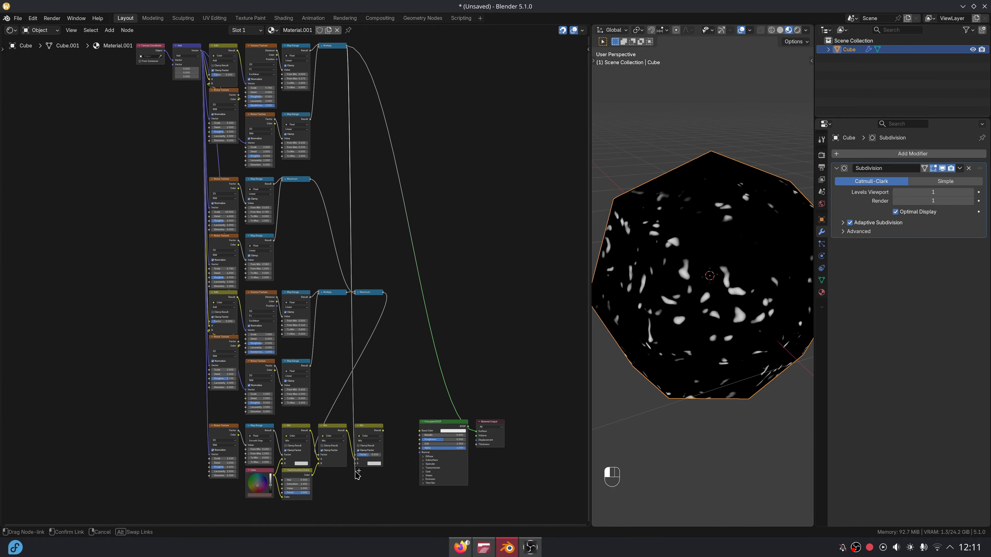
pyautogui.scroll(3, 370, 448)
pyautogui.click(367, 446)
pyautogui.scroll(2, 417, 419)
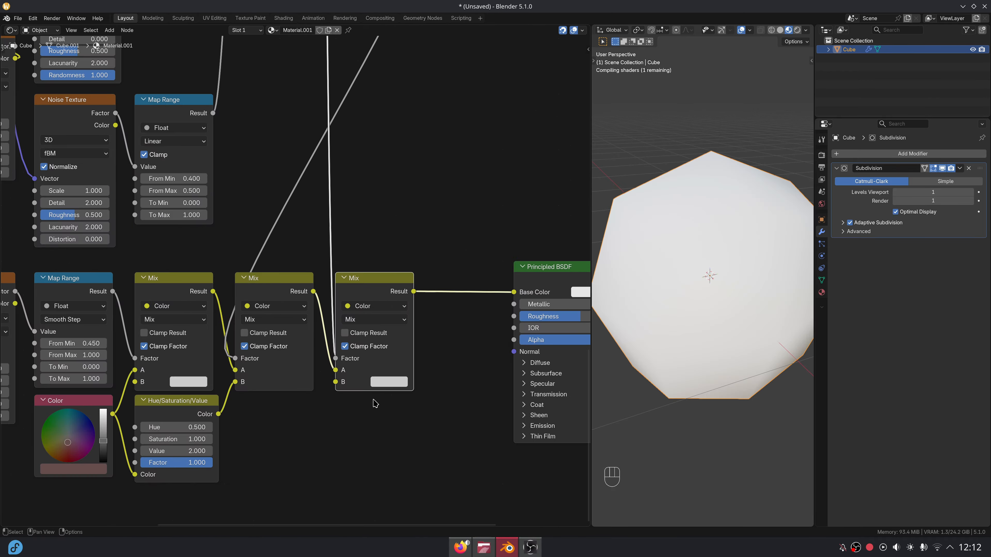
pyautogui.moveTo(331, 417); pyautogui.dragTo(371, 388, button='middle')
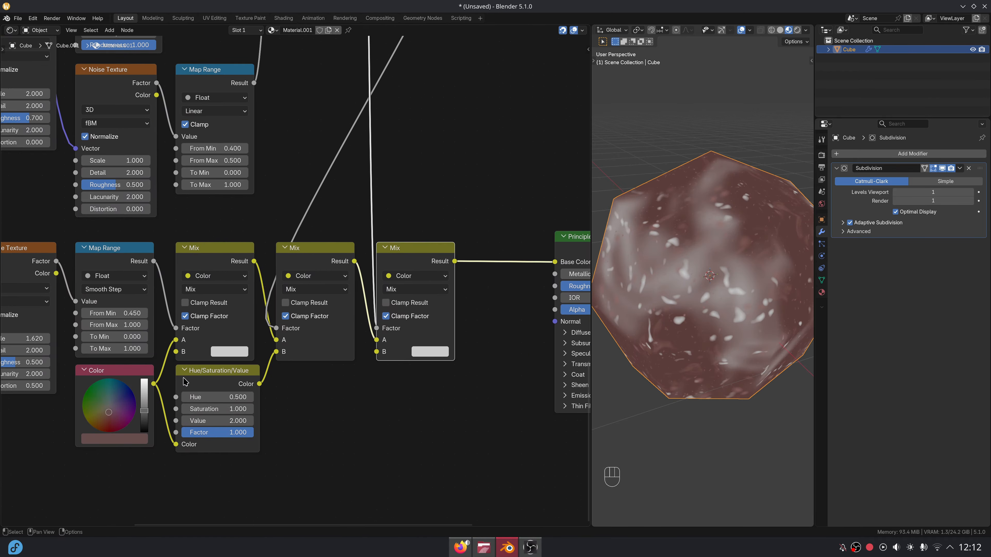
pyautogui.moveTo(154, 383); pyautogui.dragTo(377, 352)
pyautogui.scroll(-8, 391, 364)
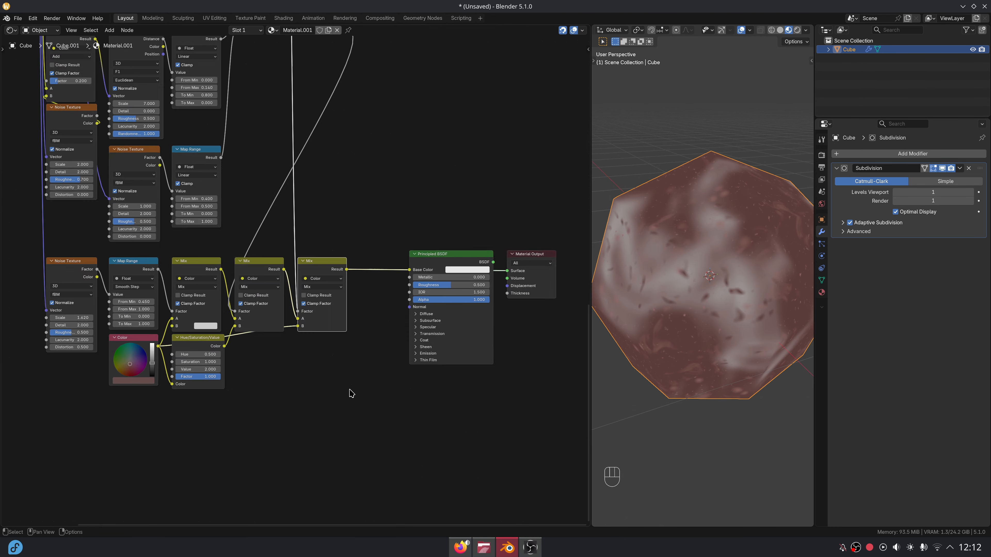
# Shift the colour-mixing nodes left and slightly up to tidy the node tree.
pyautogui.moveTo(151, 92); pyautogui.dragTo(375, 432)
pyautogui.press('g')
pyautogui.press('x')
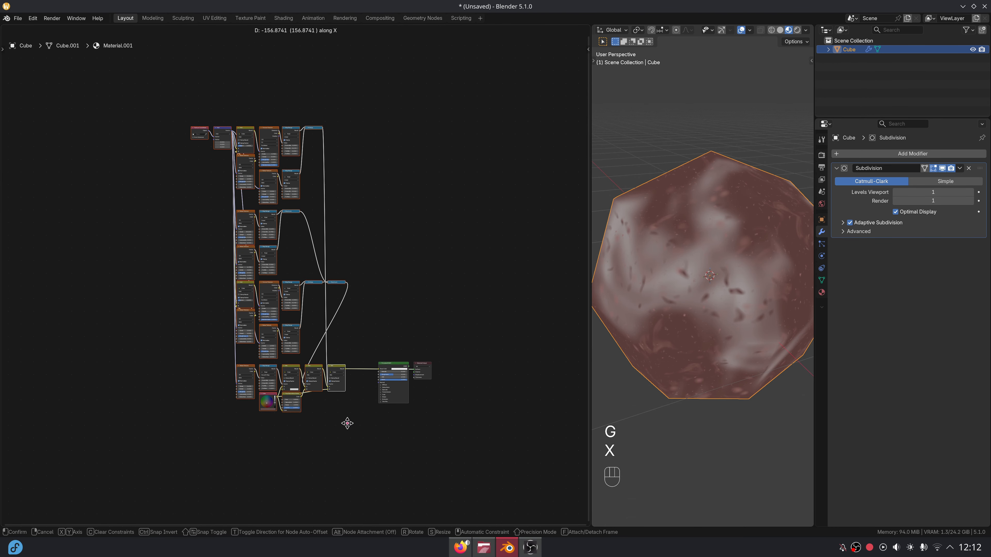
pyautogui.click(347, 422)
pyautogui.press('g')
pyautogui.click(347, 421)
# Duplicate the last Mix node to make a fourth Mix.
pyautogui.scroll(8, 294, 347)
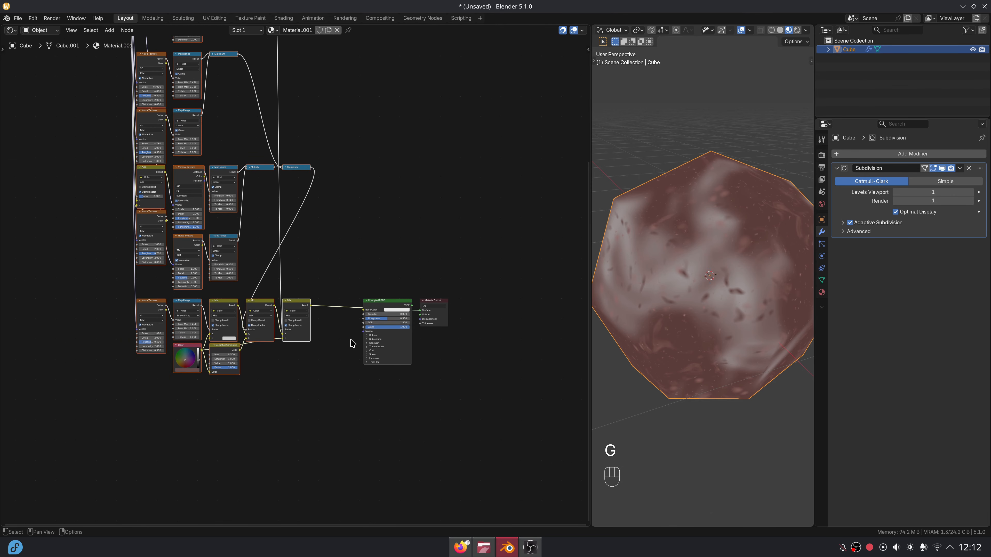
pyautogui.hotkey('shift', 'd')
pyautogui.click(376, 343)
# Insert the duplicated Mix before the Principled BSDF and link Hue/Saturation/Value colour into its B.
pyautogui.scroll(-3, 332, 328)
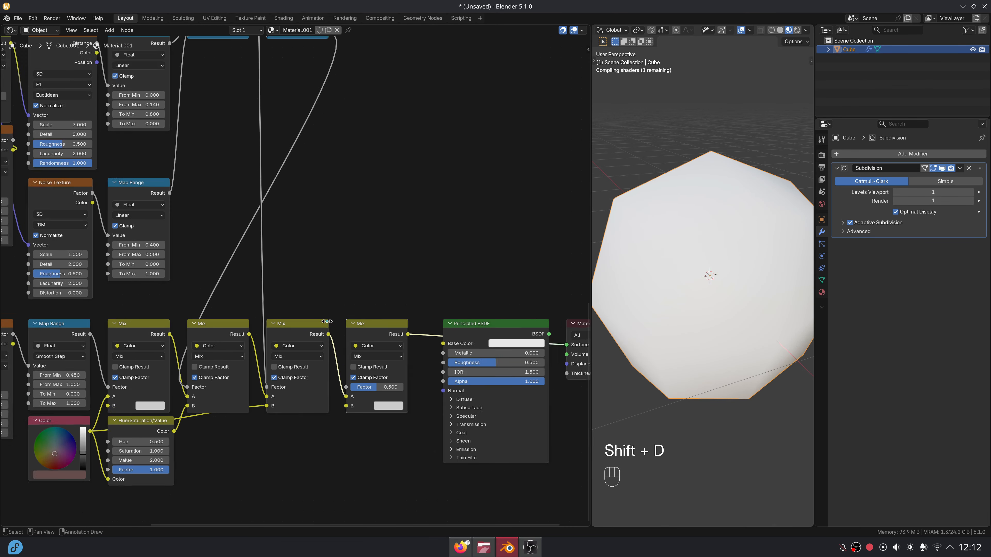
pyautogui.moveTo(330, 328); pyautogui.dragTo(393, 275, button='middle')
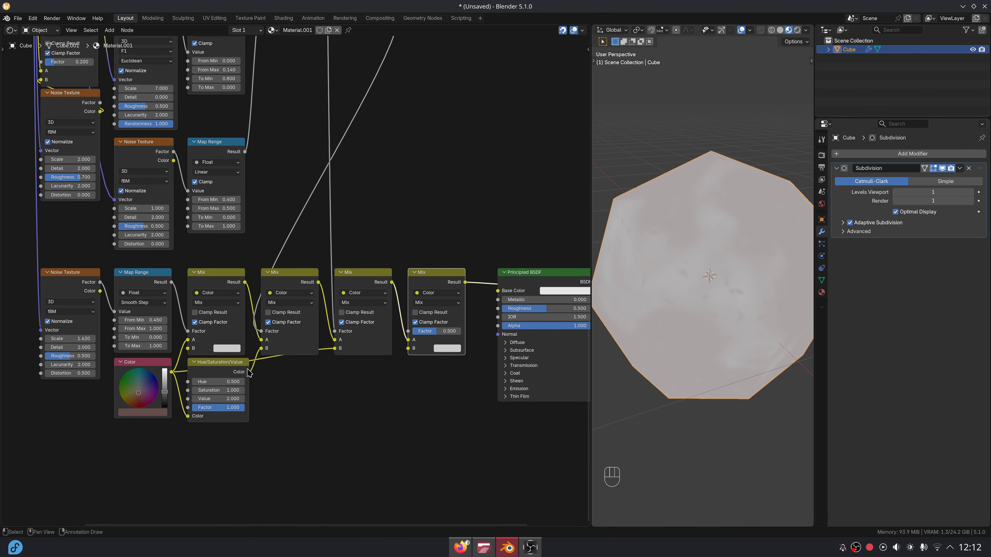
pyautogui.moveTo(249, 372); pyautogui.dragTo(408, 348)
pyautogui.moveTo(363, 401); pyautogui.dragTo(418, 312, button='middle')
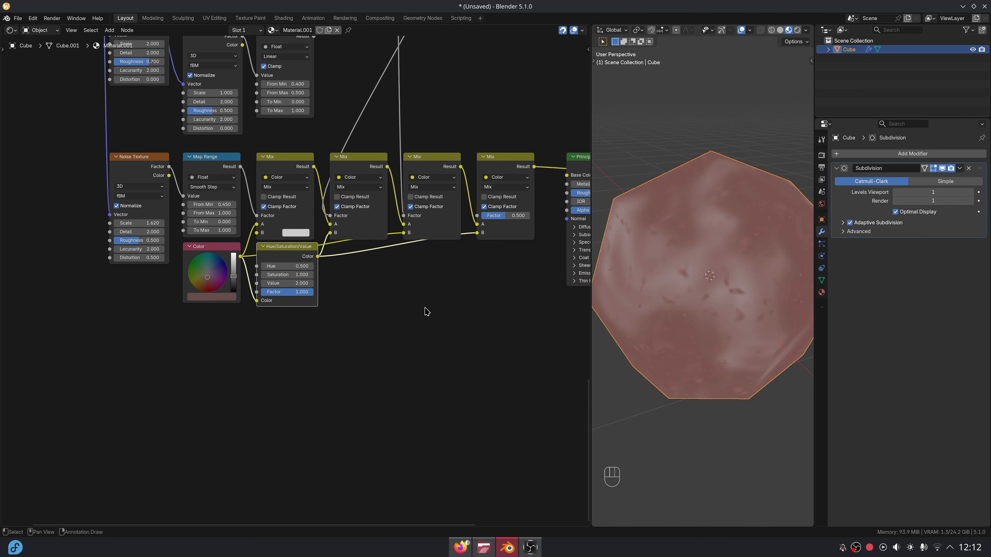
pyautogui.scroll(-4, 424, 310)
# Move the Texture Coordinate and vector Add nodes down near the bottom of the tree.
pyautogui.moveTo(162, 83); pyautogui.dragTo(229, 178)
pyautogui.press('g')
pyautogui.press('y')
pyautogui.click(171, 475)
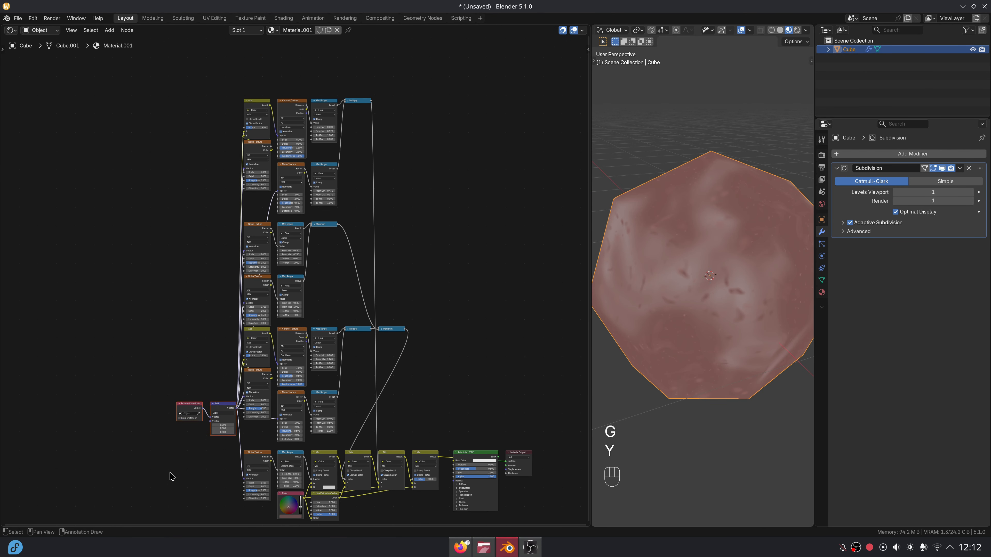
pyautogui.moveTo(247, 432); pyautogui.dragTo(181, 256, button='middle')
pyautogui.scroll(6, 181, 255)
pyautogui.press('g')
pyautogui.press('y')
pyautogui.click(182, 515)
pyautogui.moveTo(211, 462); pyautogui.dragTo(182, 395, button='middle')
pyautogui.scroll(4, 181, 395)
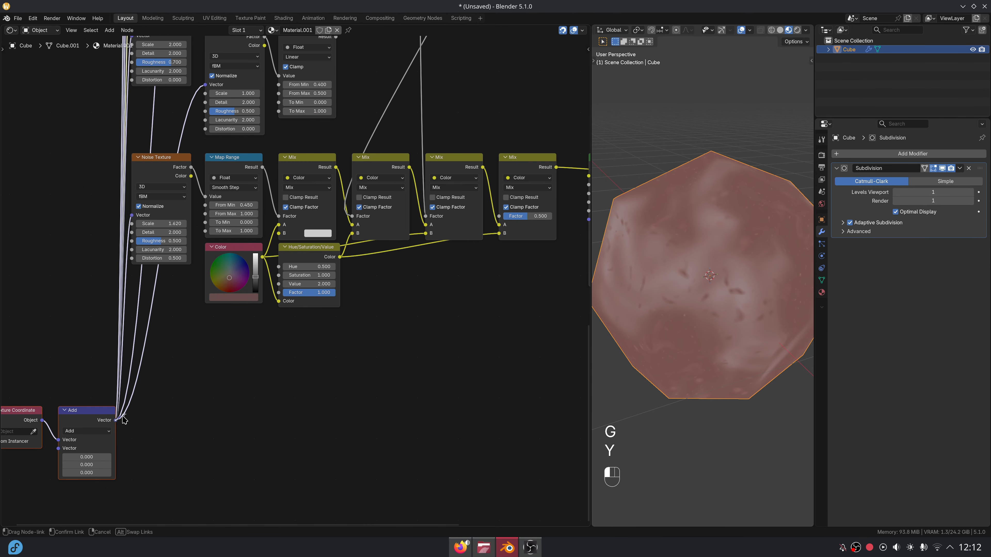
# Add a Noise Texture driven by the vector Add output, placed near the Mix nodes.
pyautogui.moveTo(124, 420); pyautogui.dragTo(370, 351)
pyautogui.write('noise')
pyautogui.press('Return')
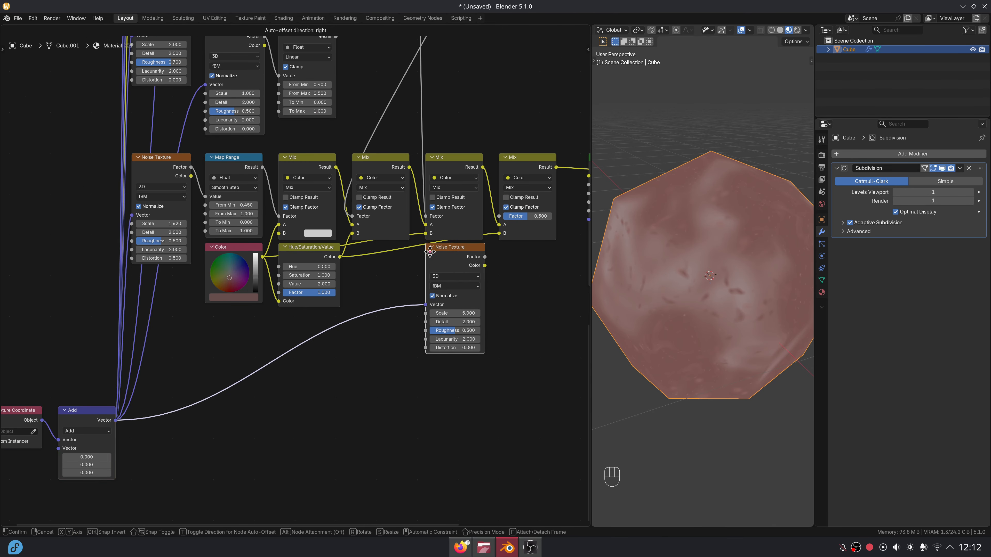
pyautogui.click(430, 251)
pyautogui.moveTo(459, 278); pyautogui.dragTo(361, 321, button='middle')
pyautogui.scroll(3, 360, 320)
pyautogui.moveTo(397, 290); pyautogui.dragTo(350, 279, button='middle')
# Add a Map Range on the noise Factor and preview its result on the cube.
pyautogui.moveTo(352, 280)
pyautogui.mouseDown()
pyautogui.moveTo(364, 281)
pyautogui.moveTo(352, 281)
pyautogui.mouseUp()
pyautogui.moveTo(358, 281); pyautogui.dragTo(384, 283)
pyautogui.write('map')
pyautogui.press('Return')
pyautogui.click(360, 312)
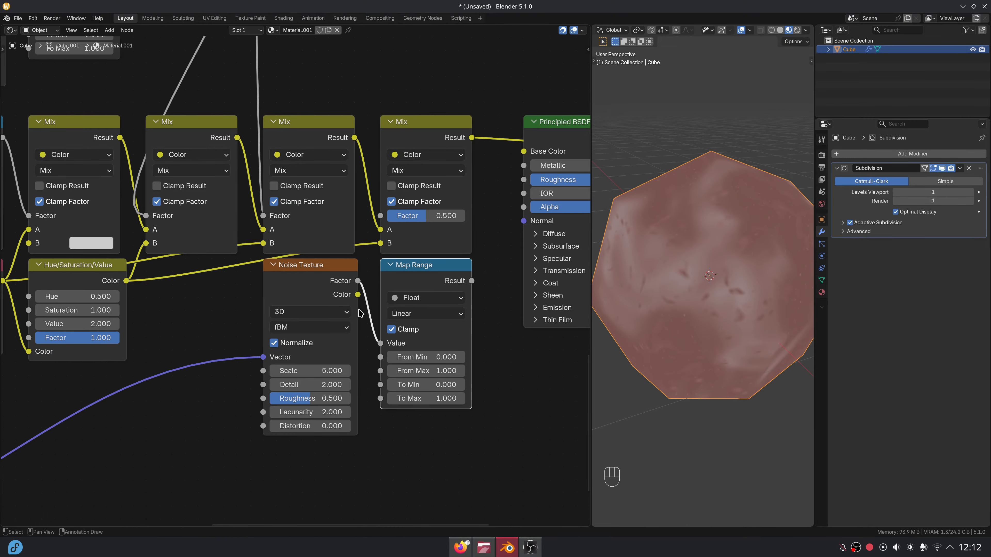
pyautogui.keyDown('ctrl'); pyautogui.keyDown('shift'); pyautogui.click(436, 285); pyautogui.keyUp('shift'); pyautogui.keyUp('ctrl')
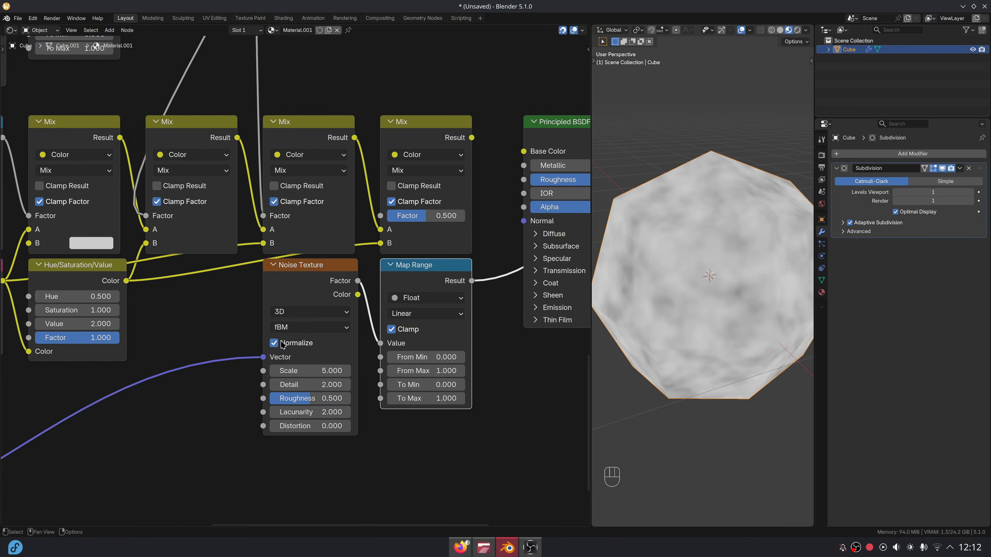
# Set the noise to Scale 10, Detail 4 and Roughness 1.
pyautogui.click(299, 371)
pyautogui.write('10')
pyautogui.press('Tab')
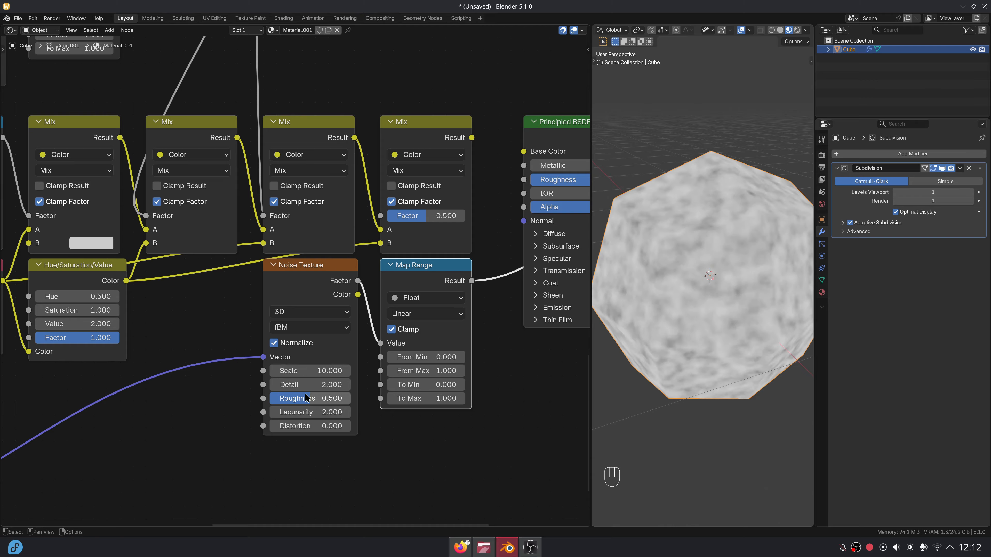
pyautogui.write('4')
pyautogui.press('Return')
pyautogui.moveTo(335, 398); pyautogui.dragTo(400, 453)
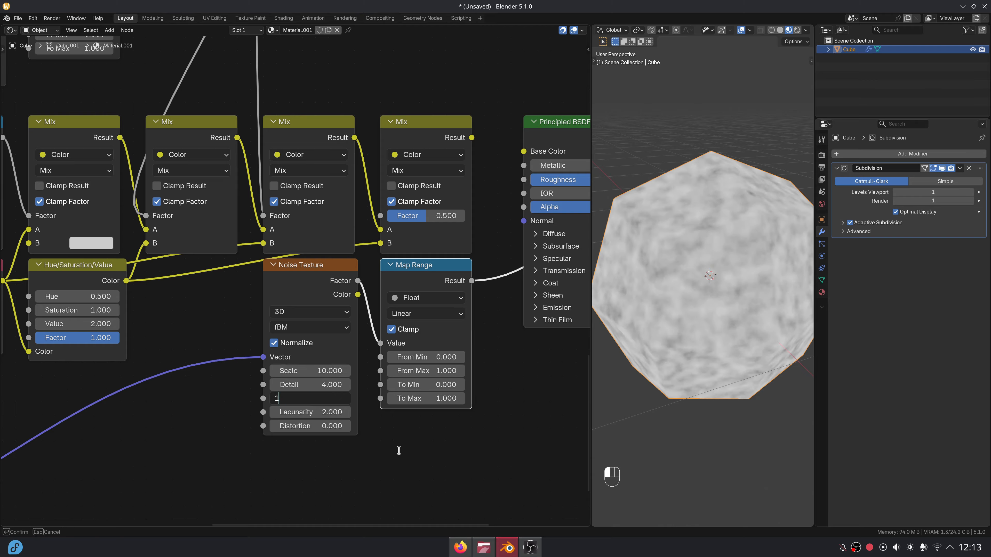
# Remap the Map Range From 0.35–0.64 To 0.5–0.62.
pyautogui.click(437, 359)
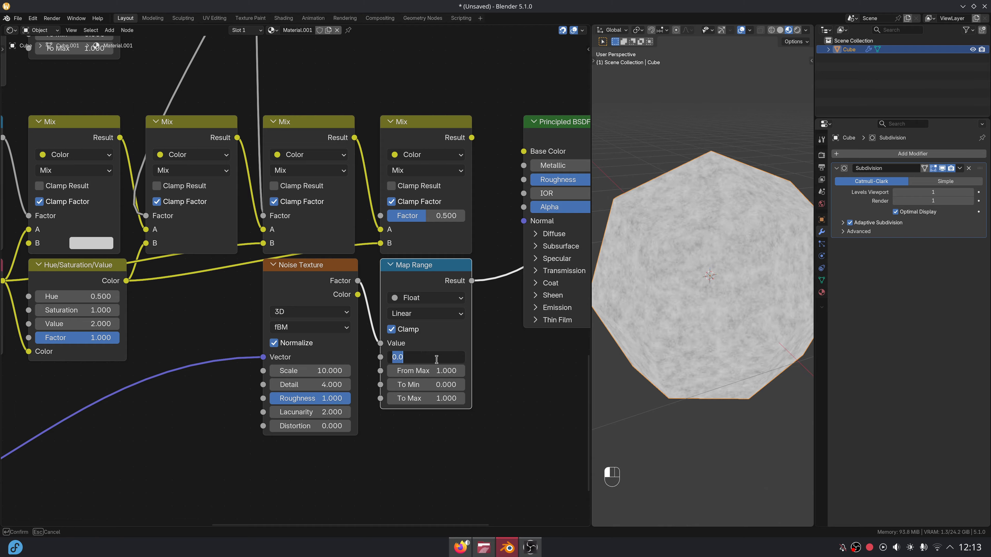
pyautogui.press('Tab')
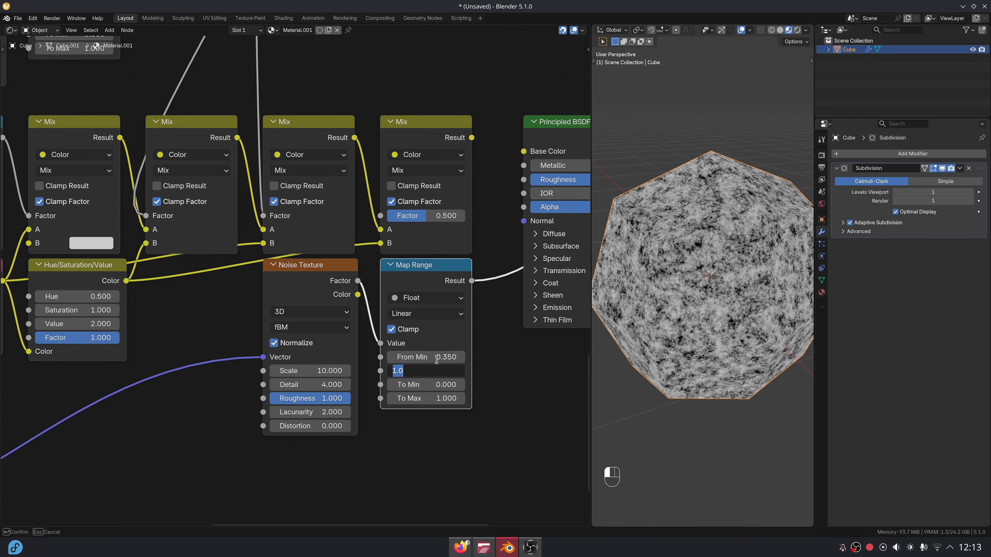
pyautogui.press('Tab')
pyautogui.write('.')
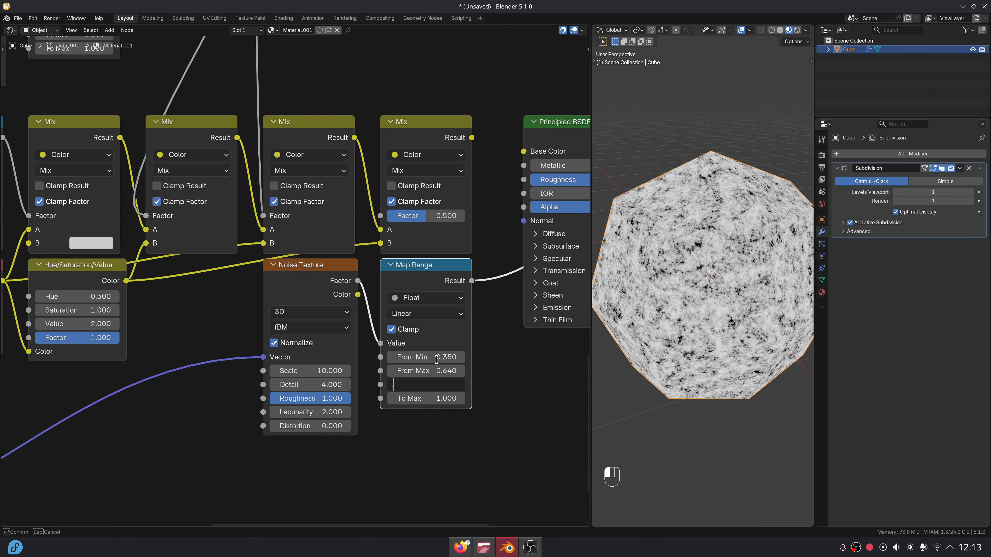
pyautogui.write('5')
pyautogui.press('Tab')
pyautogui.press('Return')
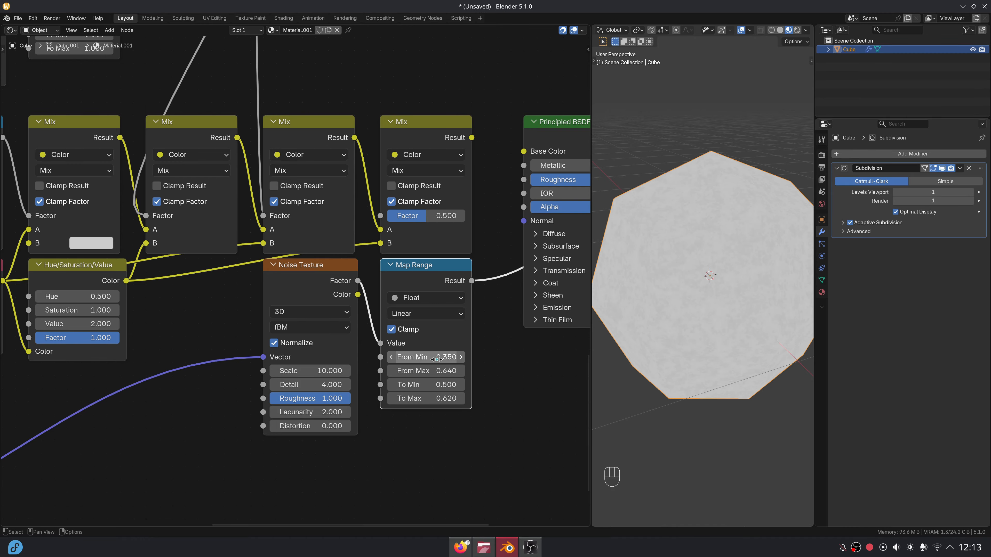
# Connect the Map Range Result to the Principled BSDF Roughness.
pyautogui.moveTo(521, 297); pyautogui.dragTo(401, 325, button='middle')
pyautogui.scroll(5, 693, 325)
pyautogui.scroll(-4, 692, 325)
pyautogui.scroll(-1, 693, 327)
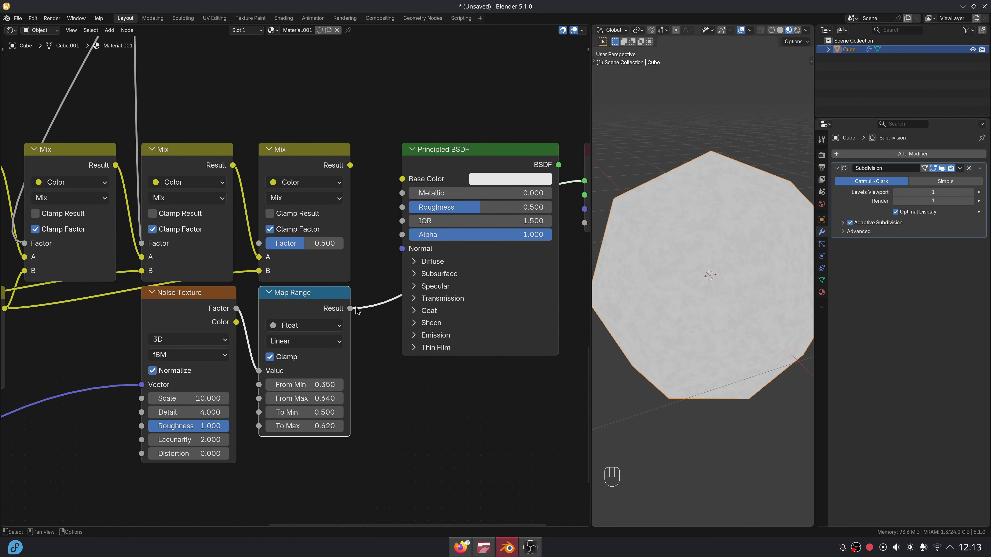
pyautogui.moveTo(403, 211); pyautogui.dragTo(402, 179)
# Add a new Mix node beside the vector Add node.
pyautogui.scroll(-7, 438, 176)
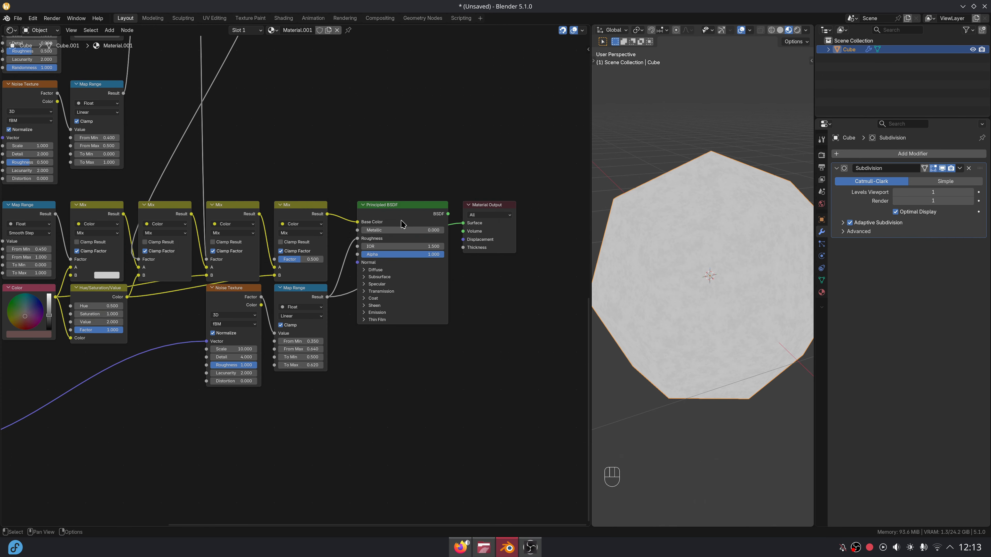
pyautogui.moveTo(374, 250); pyautogui.dragTo(483, 179, button='middle')
pyautogui.moveTo(204, 394); pyautogui.dragTo(370, 289, button='middle')
pyautogui.scroll(6, 284, 300)
pyautogui.moveTo(284, 300); pyautogui.dragTo(323, 276, button='middle')
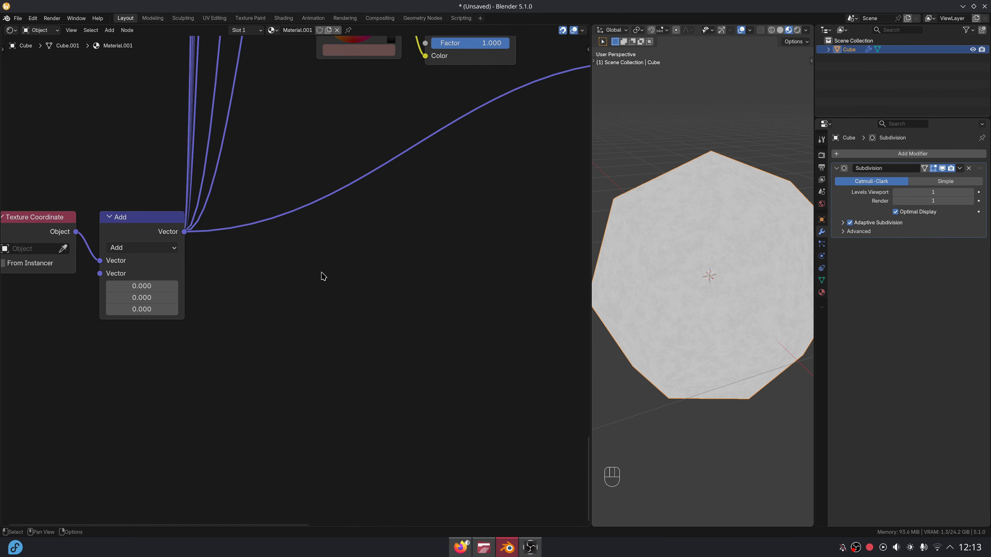
pyautogui.hotkey('shift', 'a')
pyautogui.write('m')
pyautogui.press('Return')
pyautogui.click(296, 261)
# Make the Mix a Color Add blend fed by the vector Add output in A.
pyautogui.click(320, 294)
pyautogui.click(325, 350)
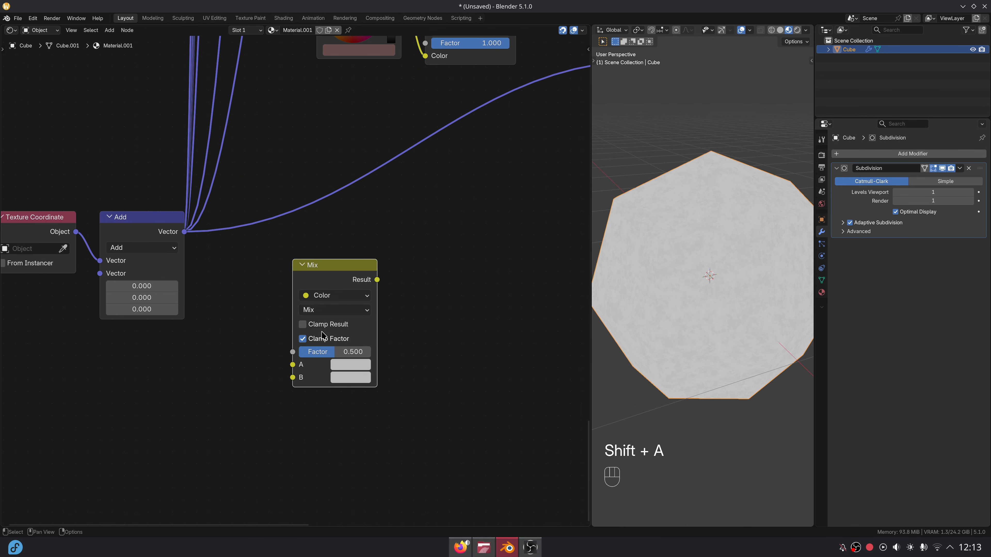
pyautogui.click(331, 311)
pyautogui.click(321, 438)
pyautogui.moveTo(184, 231); pyautogui.dragTo(268, 309)
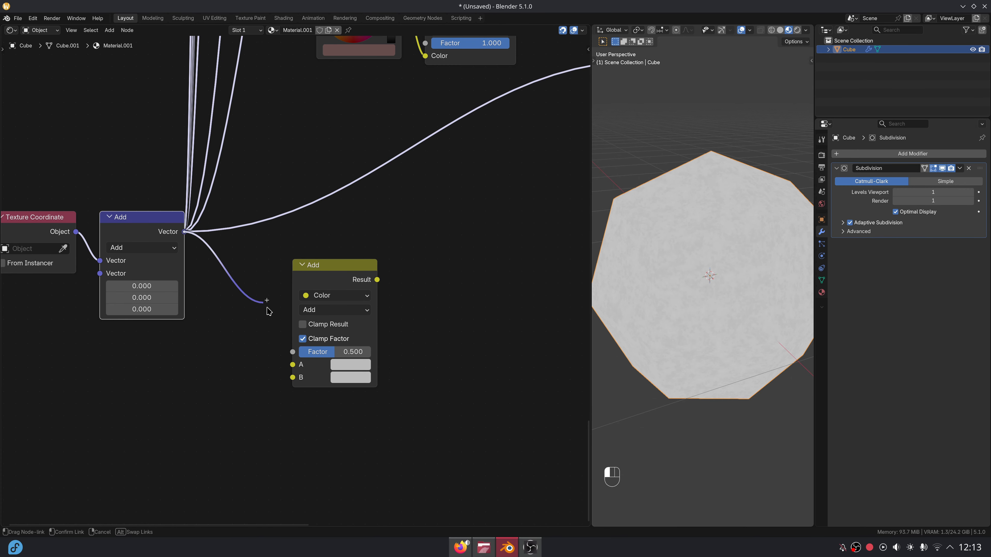
# Position the colour Add mix beside the vector Add and set its factor to 0.7.
pyautogui.moveTo(313, 273); pyautogui.dragTo(228, 225)
pyautogui.moveTo(293, 231); pyautogui.dragTo(409, 229, button='middle')
pyautogui.scroll(3, 410, 230)
pyautogui.click(338, 314)
pyautogui.write('.')
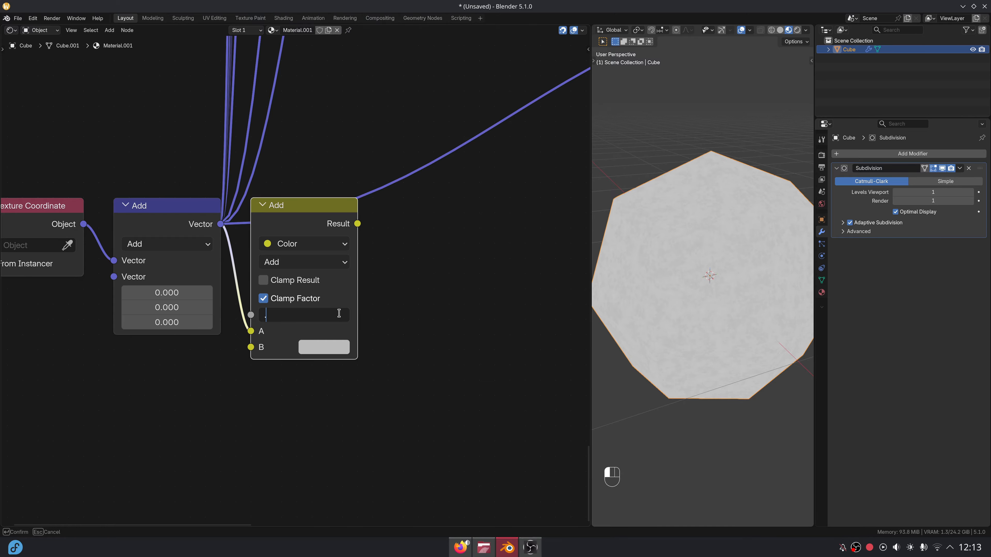
pyautogui.write('7')
pyautogui.press('Return')
# Add a Noise Texture fed by the vector Add output and preview it on the cube.
pyautogui.hotkey('shift', 'a')
pyautogui.write('noi')
pyautogui.press('Return')
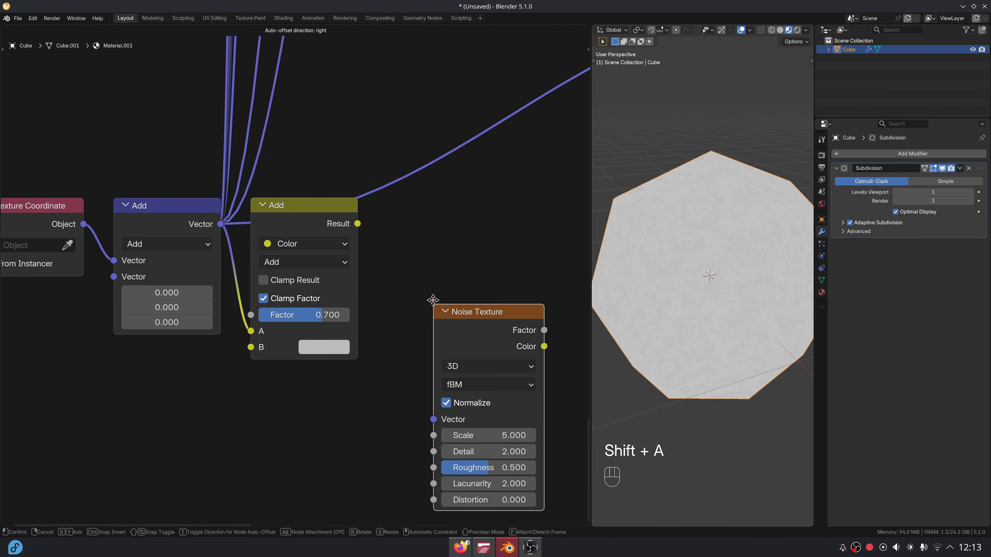
pyautogui.click(245, 366)
pyautogui.moveTo(221, 225); pyautogui.dragTo(251, 487)
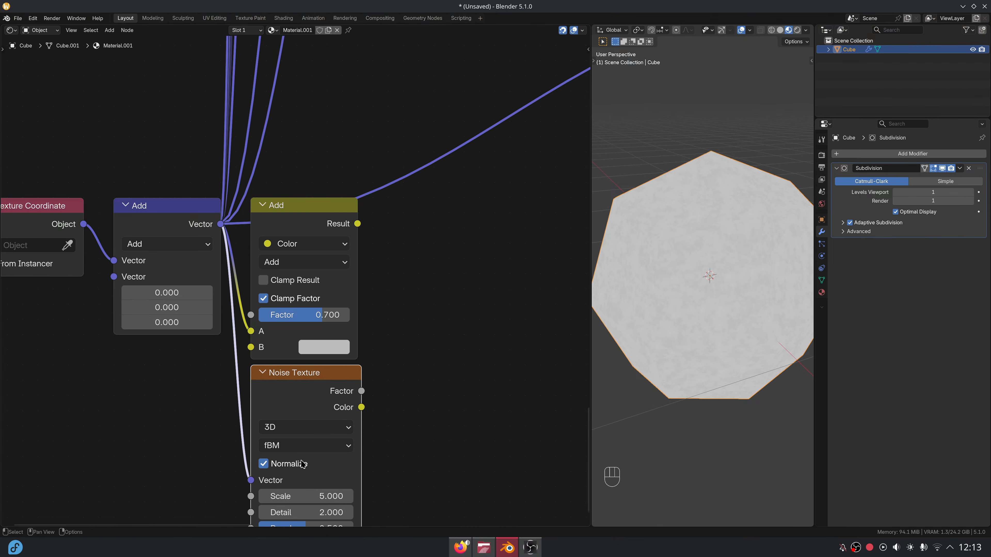
pyautogui.keyDown('ctrl'); pyautogui.keyDown('shift'); pyautogui.click(326, 405); pyautogui.keyUp('shift'); pyautogui.keyUp('ctrl')
# Turn off Normalize and set the noise to Scale 0.8, Distortion 0.5.
pyautogui.click(304, 464)
pyautogui.moveTo(338, 414); pyautogui.dragTo(345, 326, button='middle')
pyautogui.scroll(2, 343, 335)
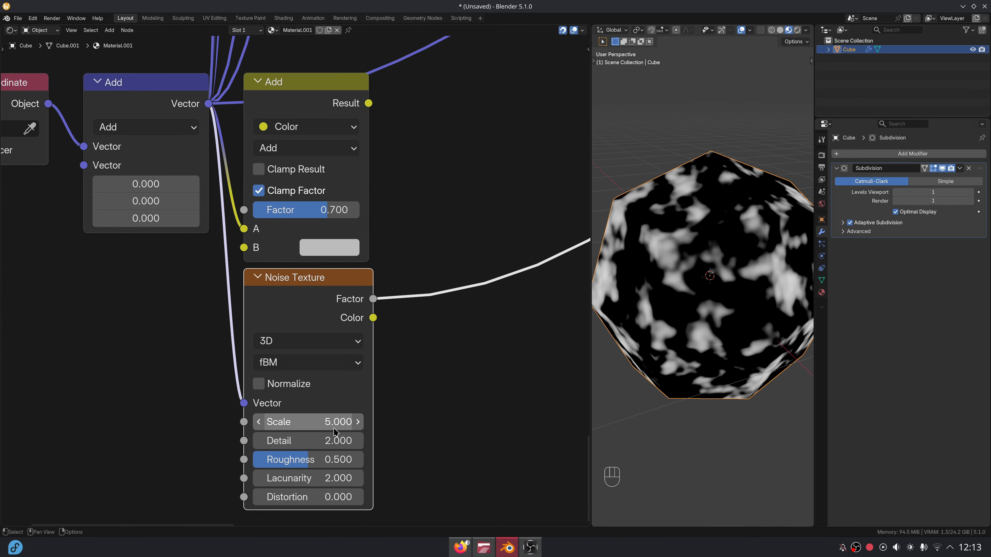
pyautogui.click(334, 427)
pyautogui.write('.8')
pyautogui.press('Return')
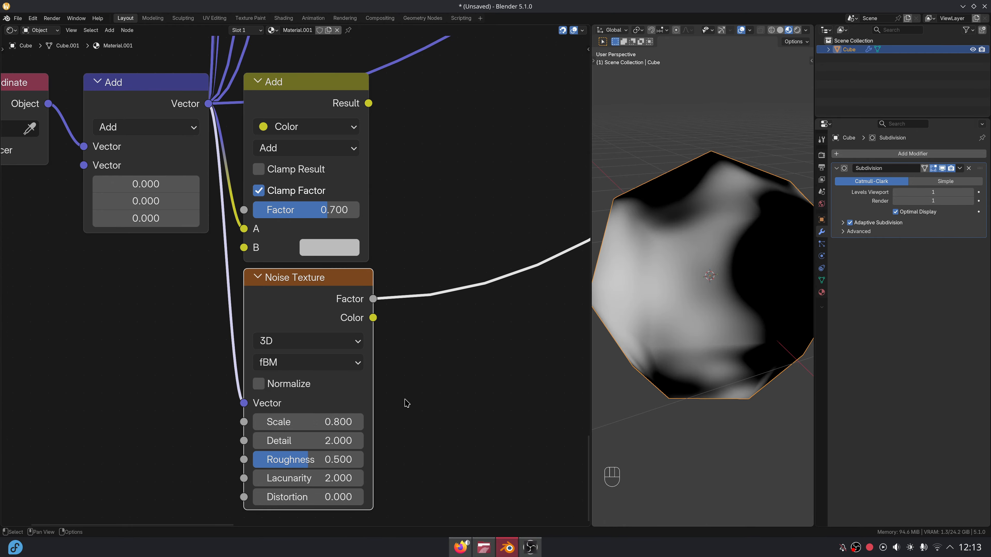
pyautogui.click(319, 497)
pyautogui.write('.5')
pyautogui.press('Return')
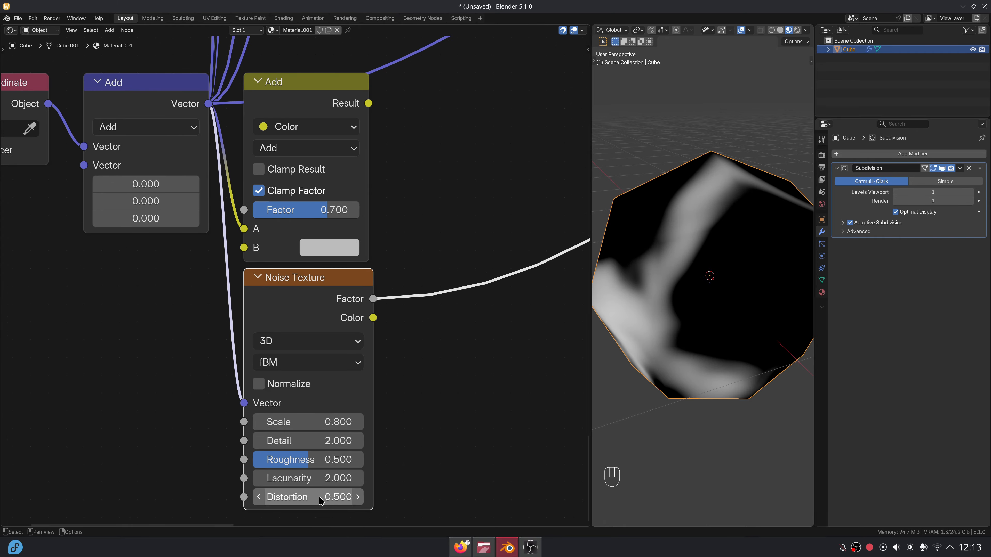
# Link the noise colour into the colour Add mix's B input, then start adding a Voronoi Texture.
pyautogui.moveTo(375, 336); pyautogui.dragTo(367, 387, button='middle')
pyautogui.moveTo(236, 301); pyautogui.dragTo(236, 300)
pyautogui.moveTo(423, 152); pyautogui.dragTo(329, 233, button='middle')
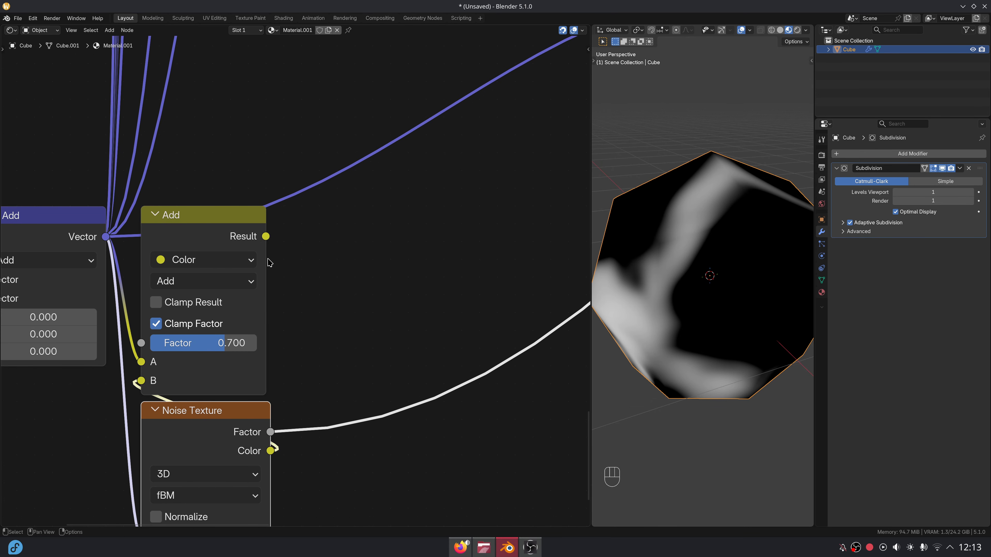
pyautogui.hotkey('shift', 'a')
# Add a Voronoi Texture fed by the colour Add result and preview its distance.
pyautogui.write('vorono')
pyautogui.press('Return')
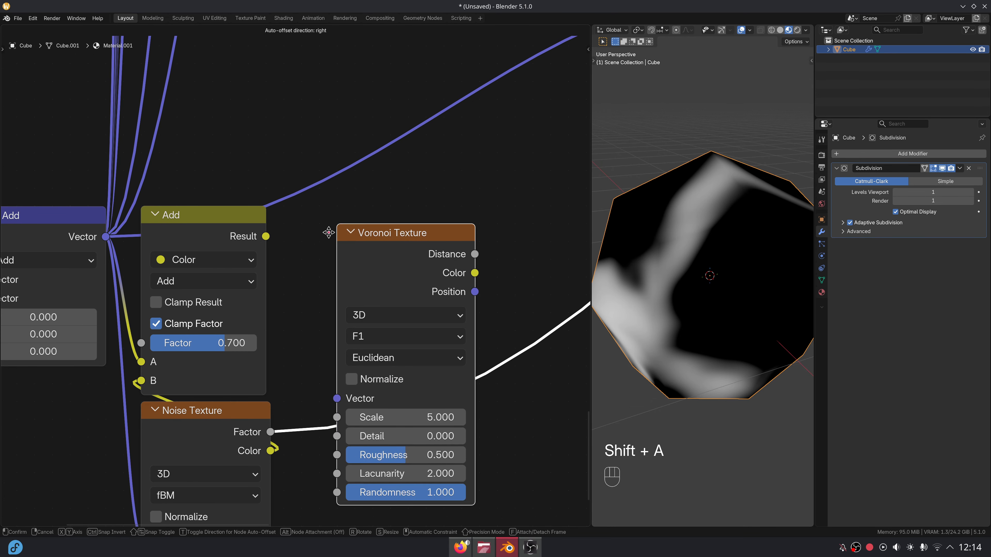
pyautogui.scroll(-2, 402, 351)
pyautogui.click(468, 387)
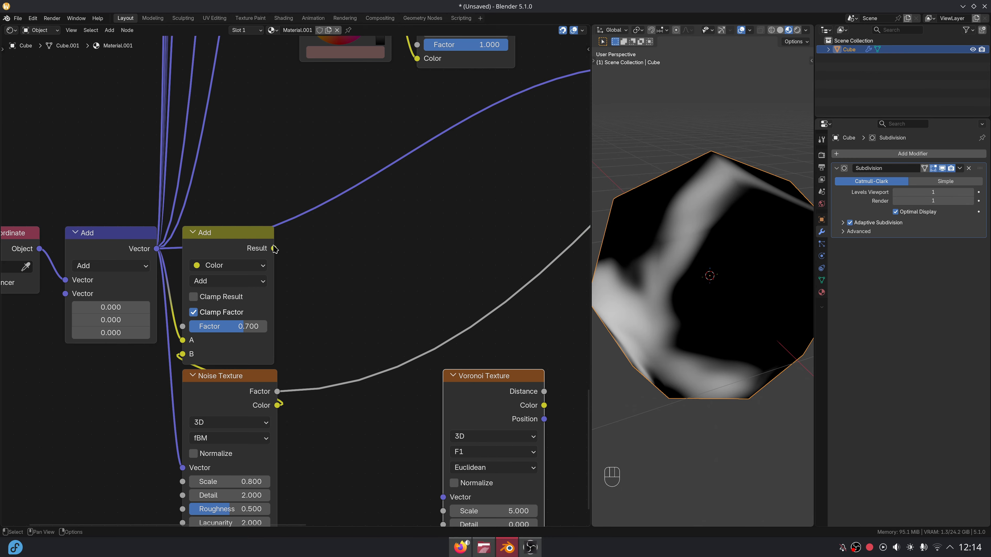
pyautogui.moveTo(274, 249); pyautogui.dragTo(442, 497)
pyautogui.moveTo(489, 407); pyautogui.dragTo(338, 261)
pyautogui.scroll(3, 383, 260)
pyautogui.keyDown('ctrl'); pyautogui.keyDown('shift'); pyautogui.click(383, 260); pyautogui.keyUp('shift'); pyautogui.keyUp('ctrl')
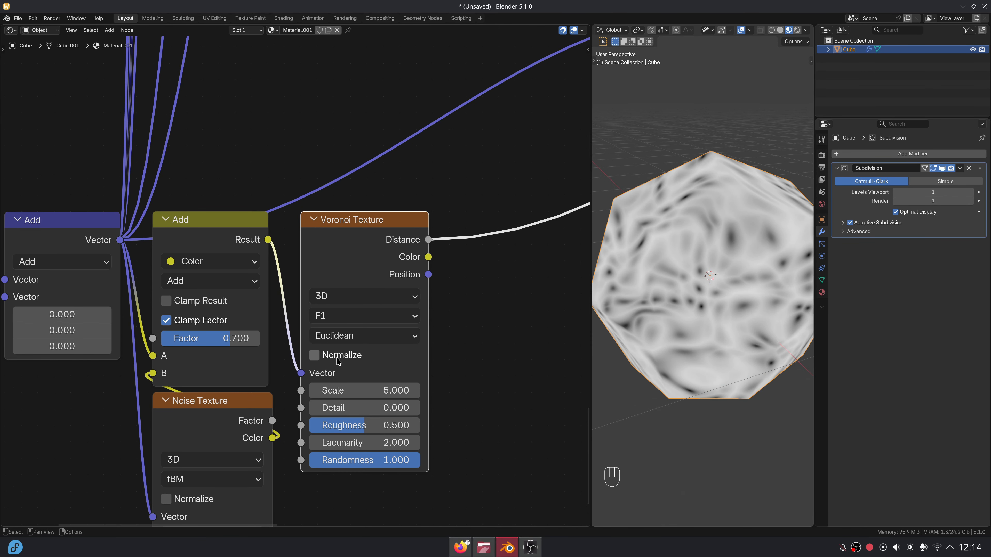
# Set the Voronoi to Smooth F1 with Scale 1.
pyautogui.doubleClick(395, 391)
pyautogui.write('1')
pyautogui.press('Return')
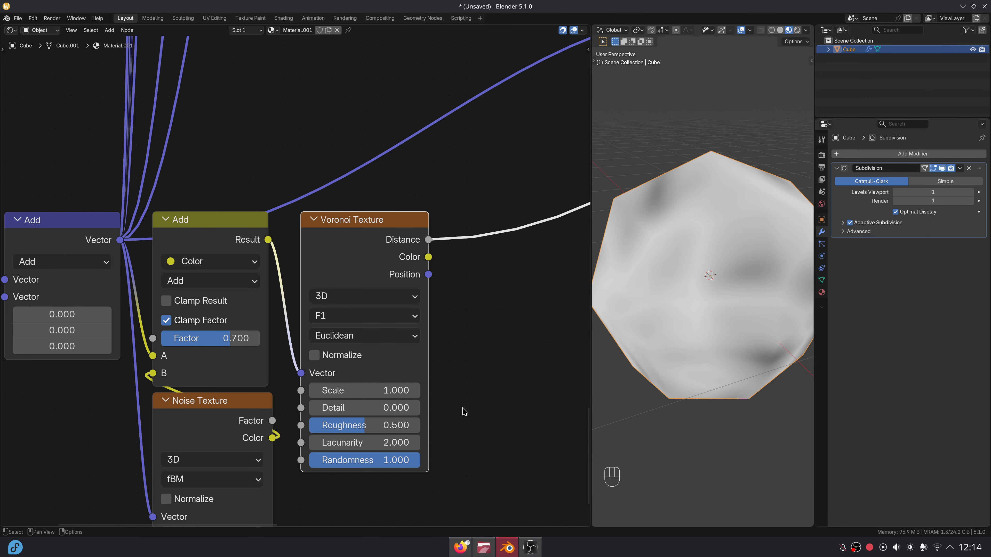
pyautogui.click(375, 315)
pyautogui.click(392, 389)
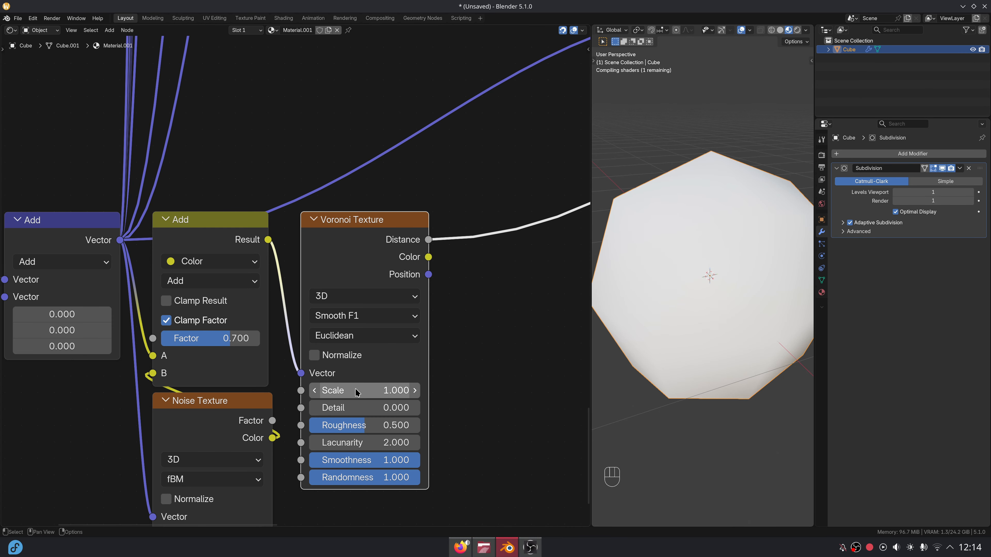
pyautogui.moveTo(445, 424); pyautogui.dragTo(403, 394, button='middle')
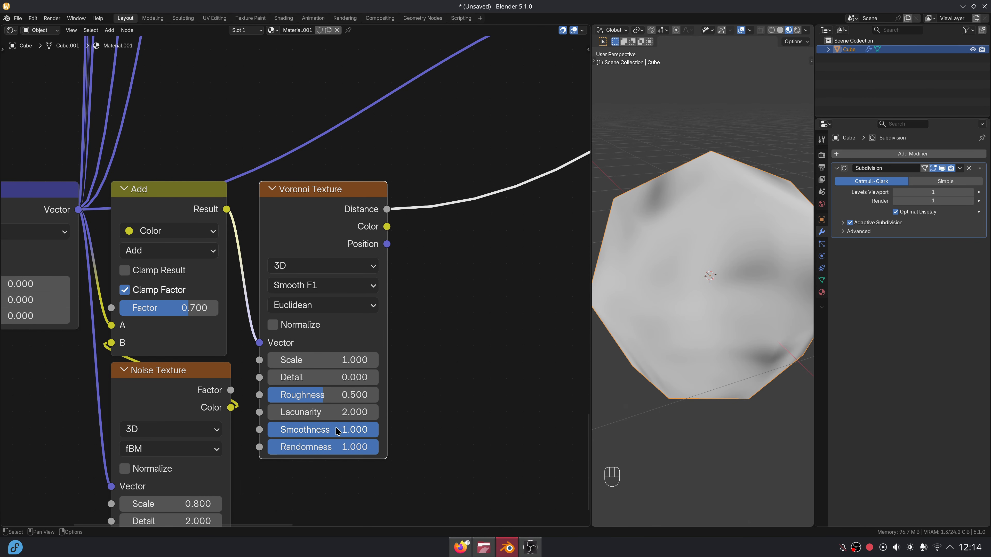
# Give the Voronoi Smoothness 0.01 and Randomness 0.53.
pyautogui.doubleClick(374, 426)
pyautogui.write('0.01')
pyautogui.press('Return')
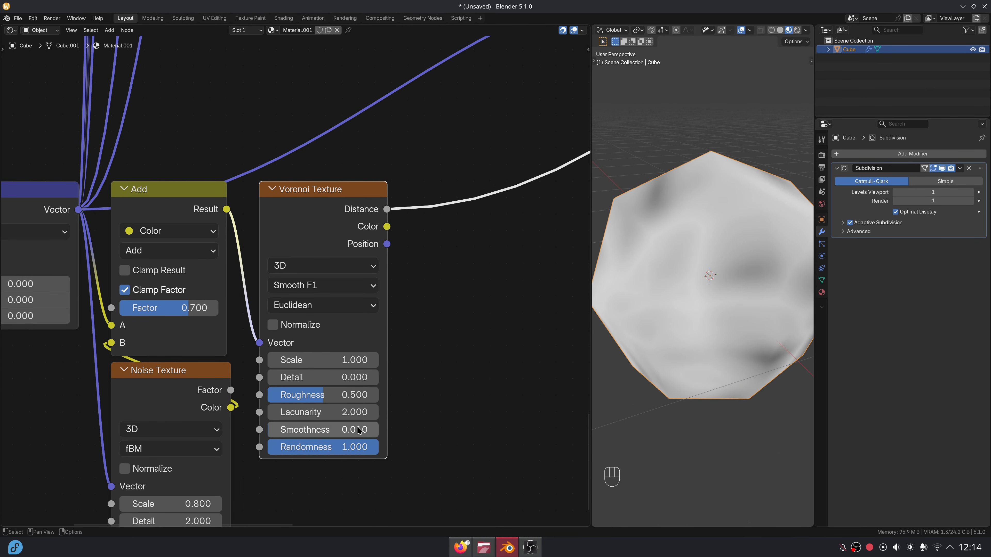
pyautogui.doubleClick(361, 449)
pyautogui.press('BackSpace')
pyautogui.write('.52')
pyautogui.press('BackSpace')
pyautogui.write('3')
pyautogui.press('Return')
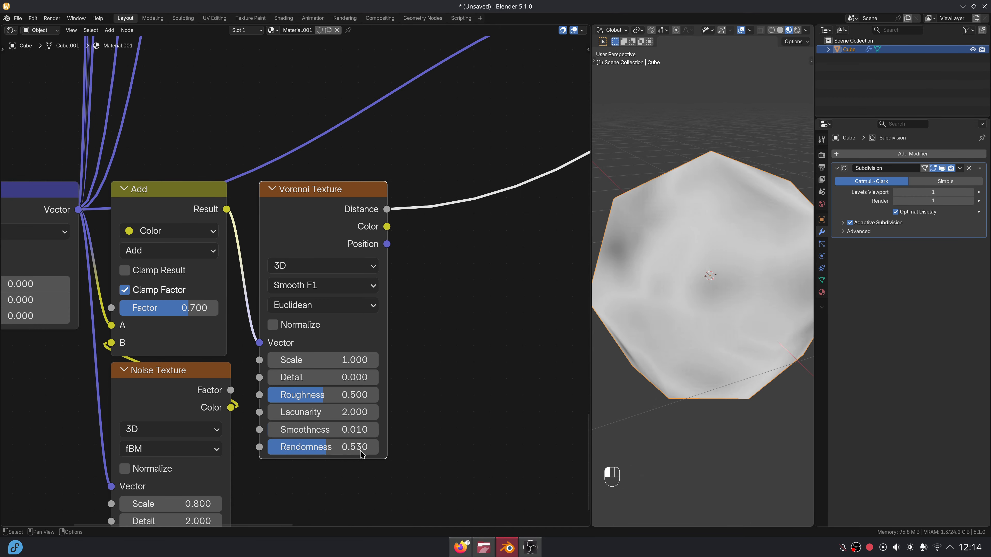
# Square the Voronoi distance with a Power node at exponent 2.
pyautogui.moveTo(423, 320); pyautogui.dragTo(285, 377, button='middle')
pyautogui.moveTo(249, 265); pyautogui.dragTo(285, 248)
pyautogui.write('pow')
pyautogui.press('Return')
pyautogui.click(276, 247)
pyautogui.click(318, 342)
pyautogui.moveTo(317, 342); pyautogui.dragTo(366, 393)
# Add a second Noise Texture fed by the vector Add output.
pyautogui.scroll(-3, 381, 360)
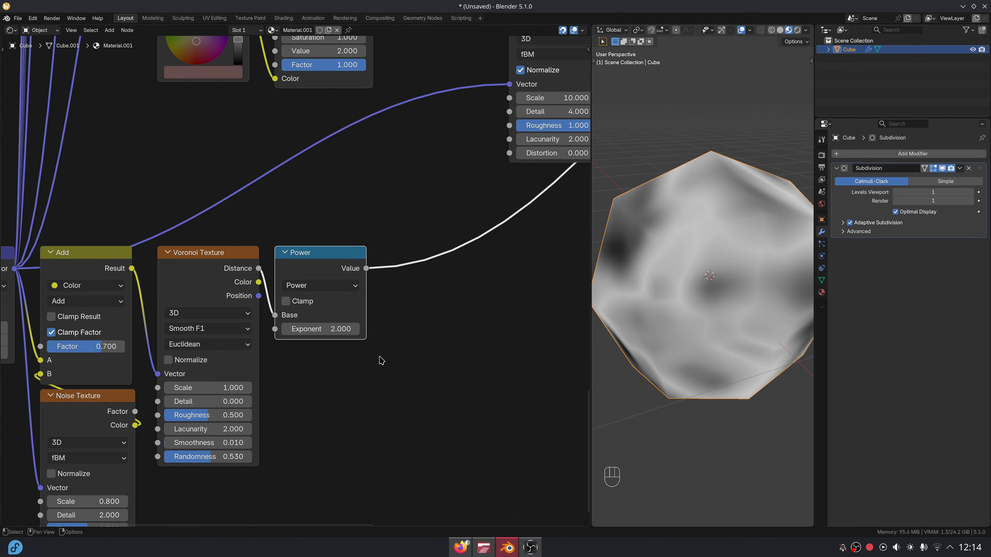
pyautogui.moveTo(339, 380); pyautogui.dragTo(469, 195, button='middle')
pyautogui.scroll(-3, 469, 195)
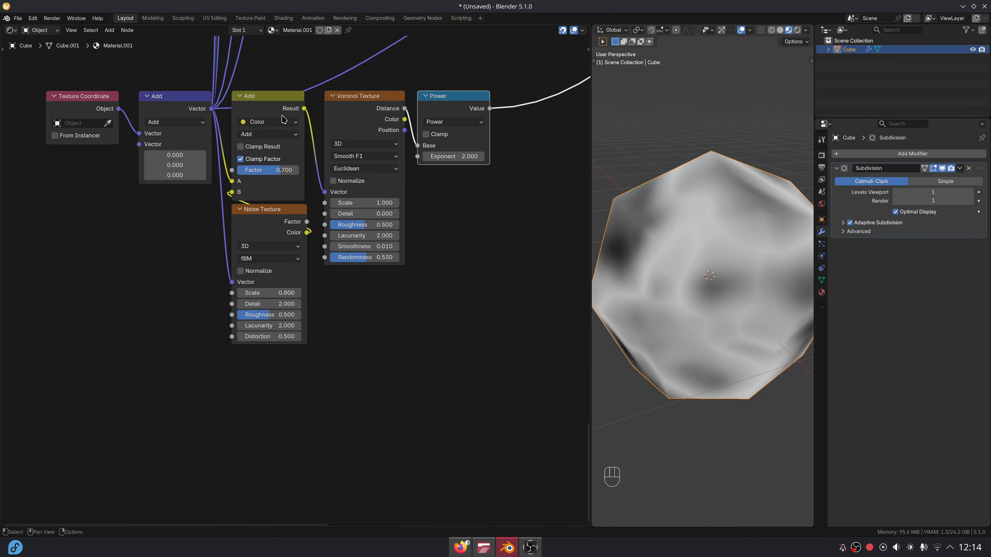
pyautogui.moveTo(211, 109); pyautogui.dragTo(203, 401)
pyautogui.write('n')
pyautogui.press('Return')
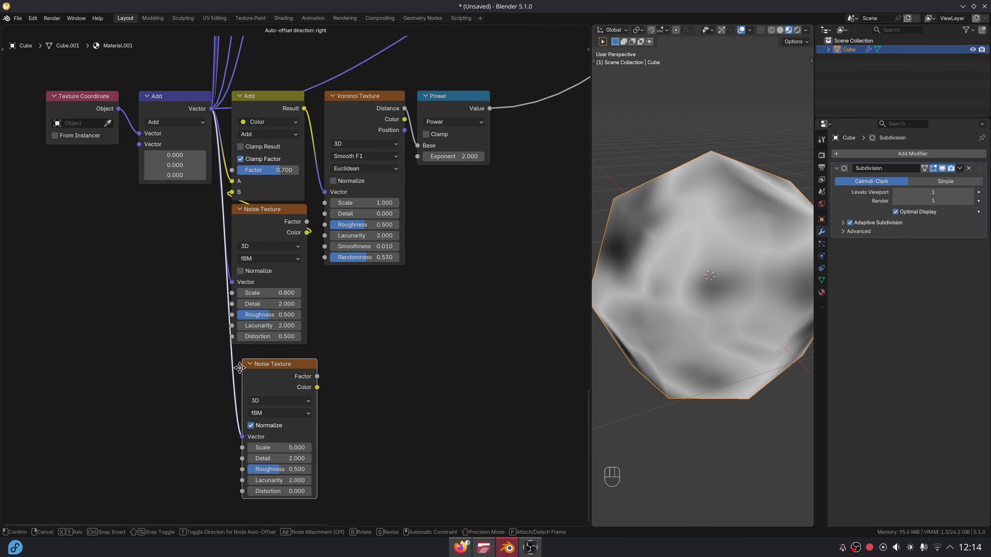
# Preview the lower Noise Texture and set it to Scale 4, Detail 4, Distortion 0.8.
pyautogui.keyDown('ctrl'); pyautogui.keyDown('shift'); pyautogui.click(301, 386); pyautogui.keyUp('shift'); pyautogui.keyUp('ctrl')
pyautogui.moveTo(308, 387); pyautogui.dragTo(314, 376, button='middle')
pyautogui.scroll(2, 318, 374)
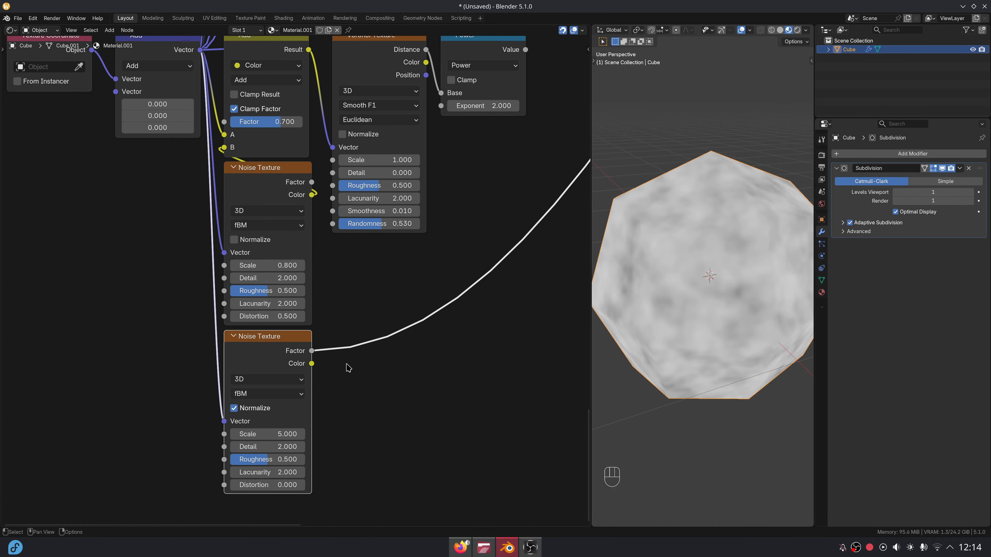
pyautogui.click(277, 434)
pyautogui.write('4')
pyautogui.press('Tab')
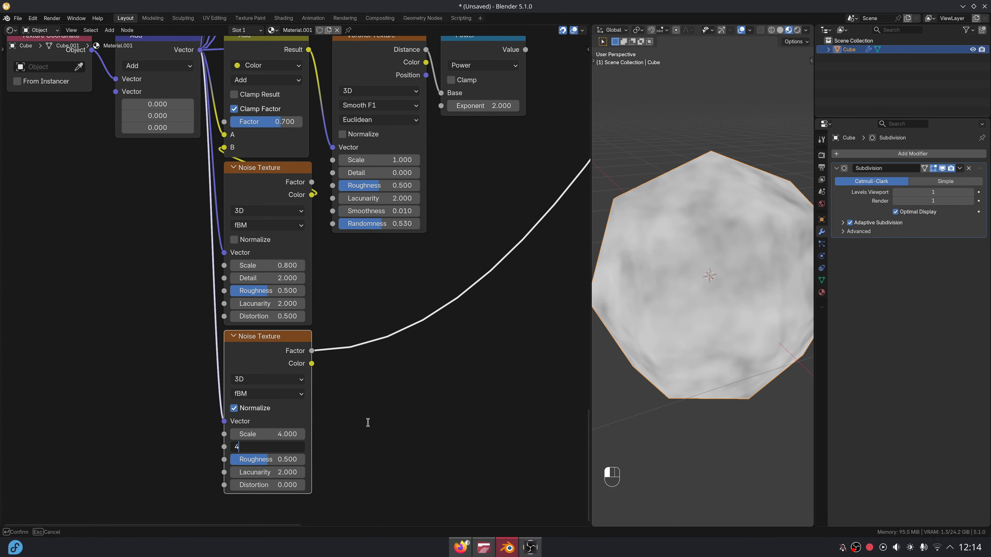
pyautogui.write('4')
pyautogui.press('Return')
pyautogui.write('0.8')
pyautogui.press('Return')
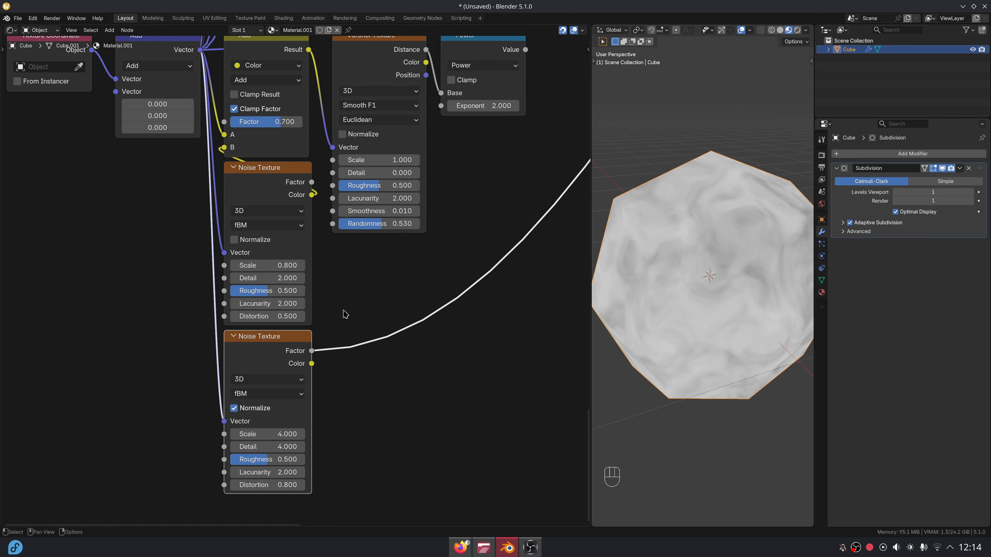
# Scale the noise Factor by 0.05 through a new Multiply math node.
pyautogui.moveTo(322, 329); pyautogui.dragTo(327, 317)
pyautogui.write('m')
pyautogui.click(356, 355)
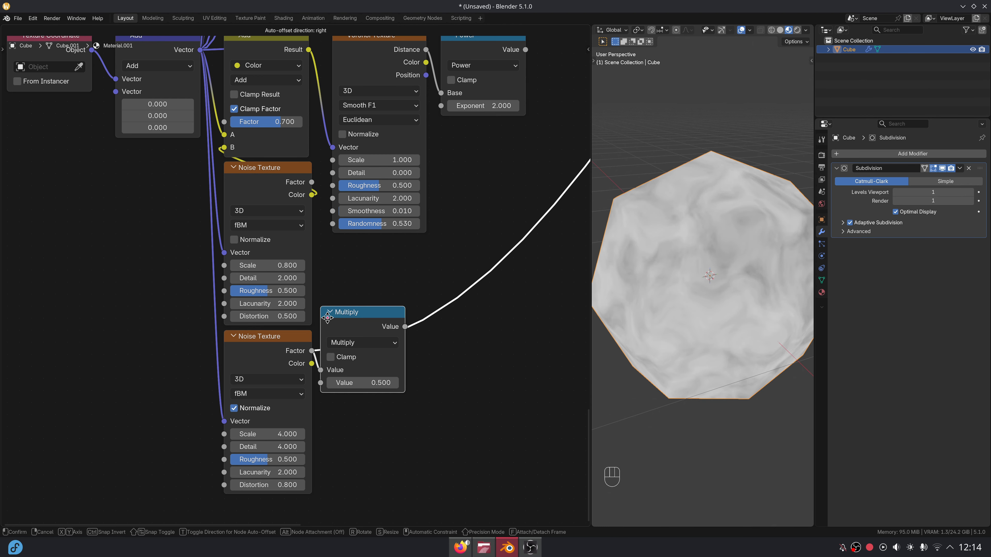
pyautogui.click(374, 386)
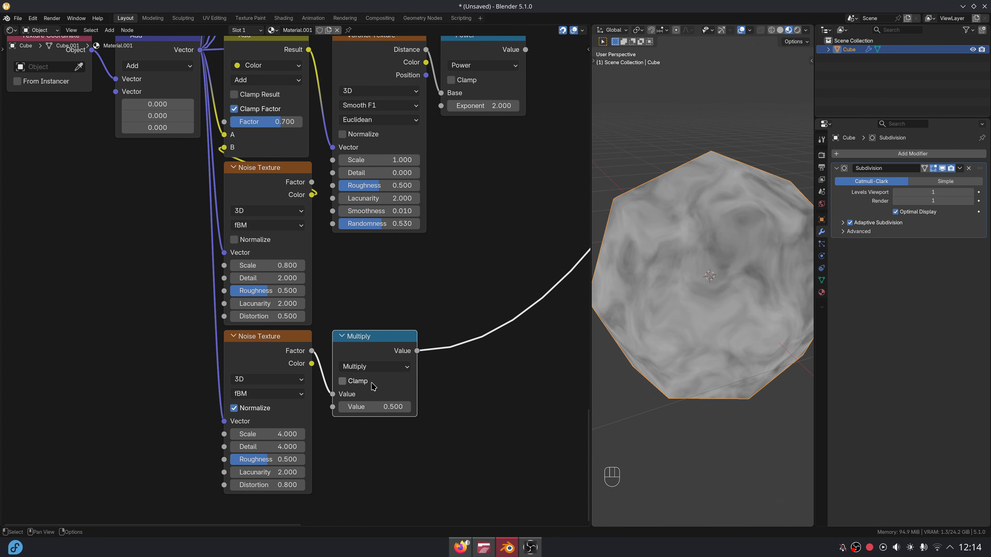
pyautogui.click(371, 407)
pyautogui.write('.05')
pyautogui.press('Return')
pyautogui.scroll(-2, 428, 251)
pyautogui.moveTo(428, 251); pyautogui.dragTo(317, 348, button='middle')
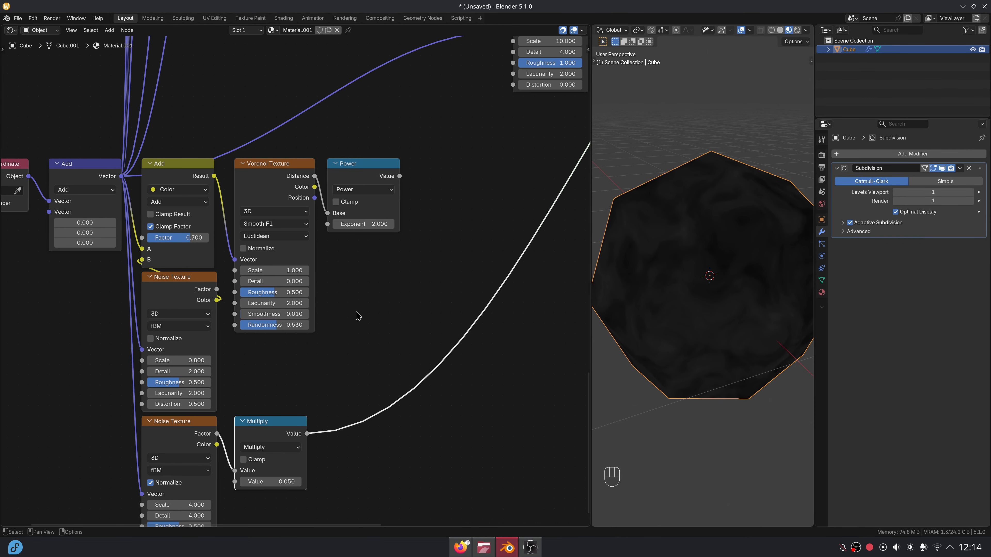
# Add the Power output and the 0.05-scaled noise together in a new Add math node.
pyautogui.moveTo(414, 179); pyautogui.dragTo(418, 180)
pyautogui.write('add')
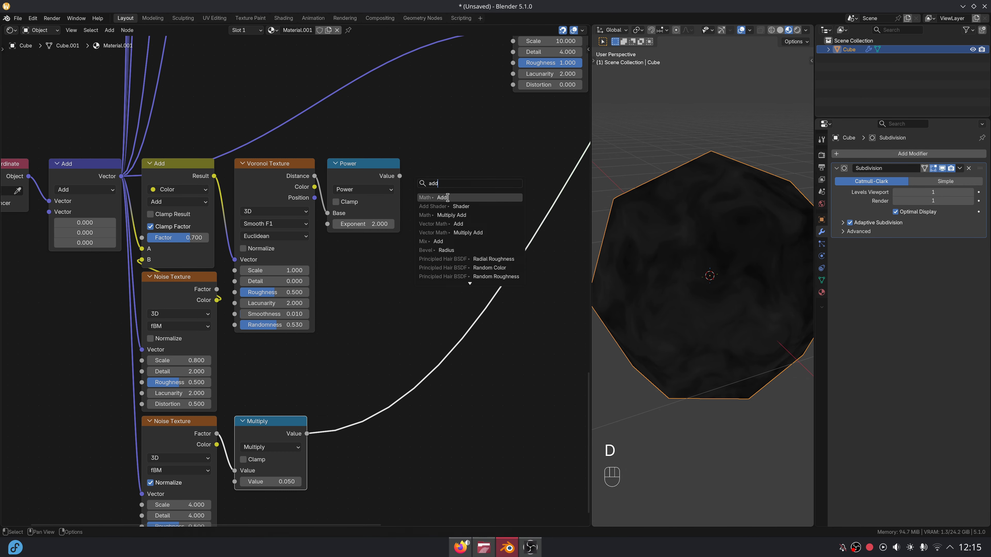
pyautogui.click(445, 198)
pyautogui.click(454, 192)
pyautogui.moveTo(308, 434); pyautogui.dragTo(420, 224)
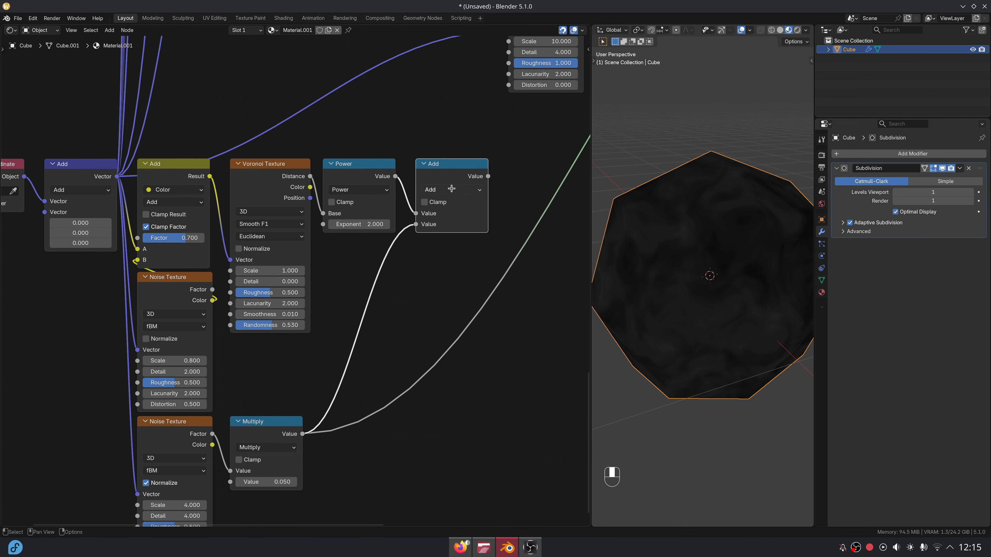
pyautogui.moveTo(482, 171); pyautogui.dragTo(318, 226, button='middle')
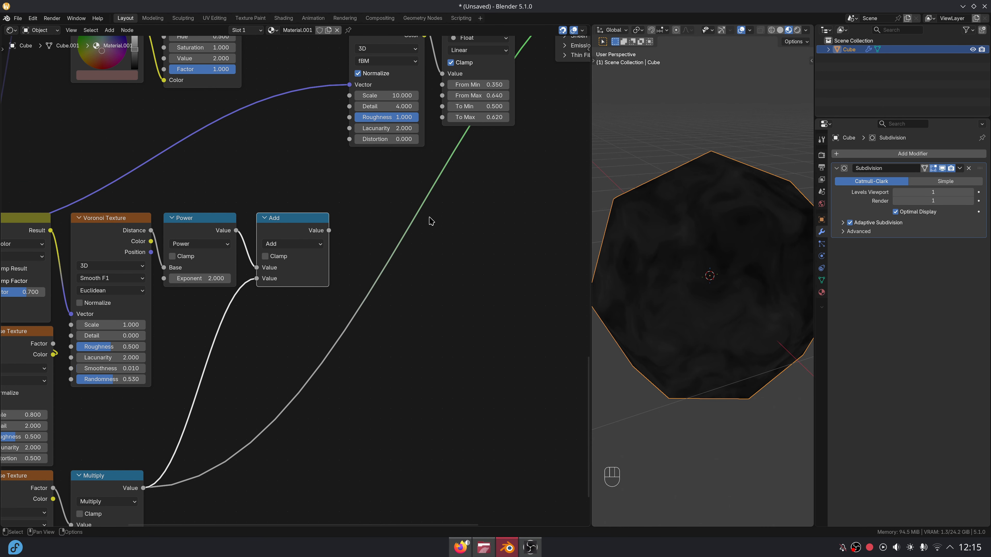
pyautogui.scroll(-4, 428, 260)
pyautogui.scroll(4, 335, 328)
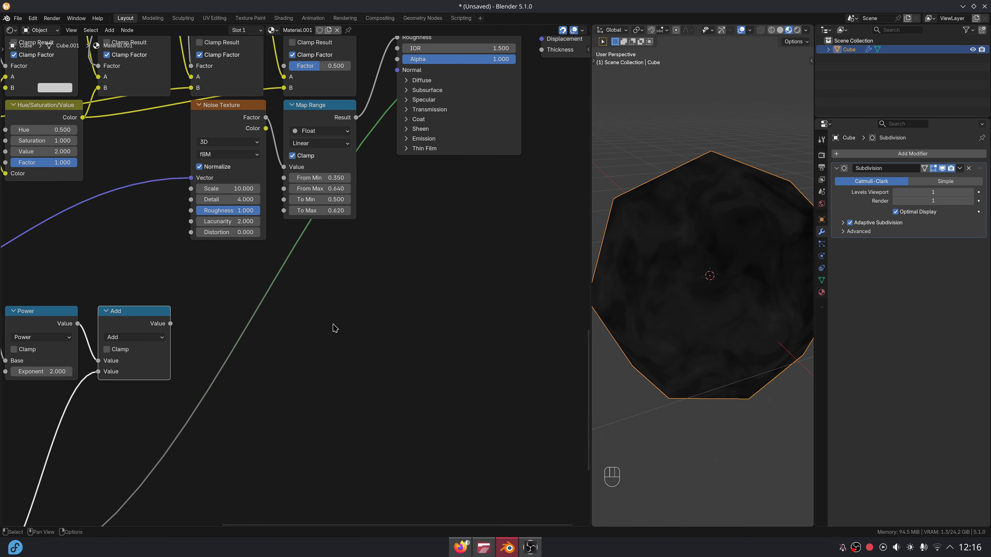
# Collapse the Add node and feed its result into a new Displacement node's Height.
pyautogui.click(105, 312)
pyautogui.moveTo(307, 331); pyautogui.dragTo(287, 329, button='middle')
pyautogui.hotkey('shift', 'a')
pyautogui.write('disp')
pyautogui.press('Return')
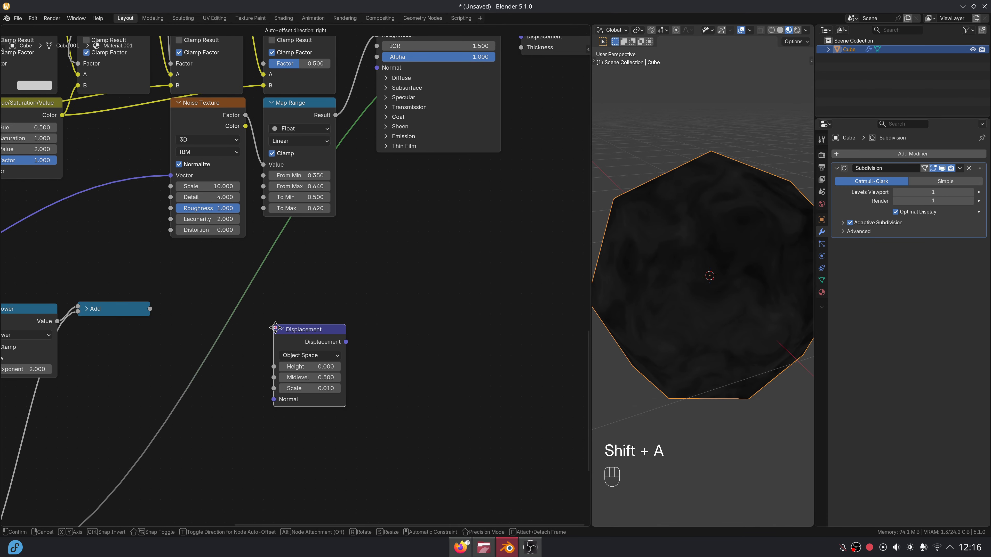
pyautogui.click(276, 307)
pyautogui.moveTo(197, 316); pyautogui.dragTo(128, 329)
pyautogui.hotkey('ctrl', 'z')
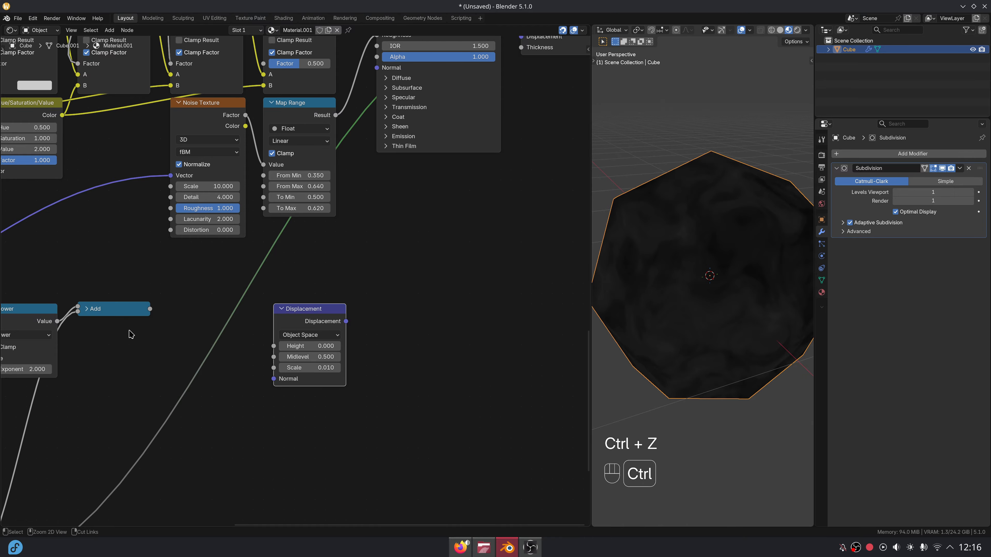
pyautogui.moveTo(256, 348); pyautogui.dragTo(274, 346)
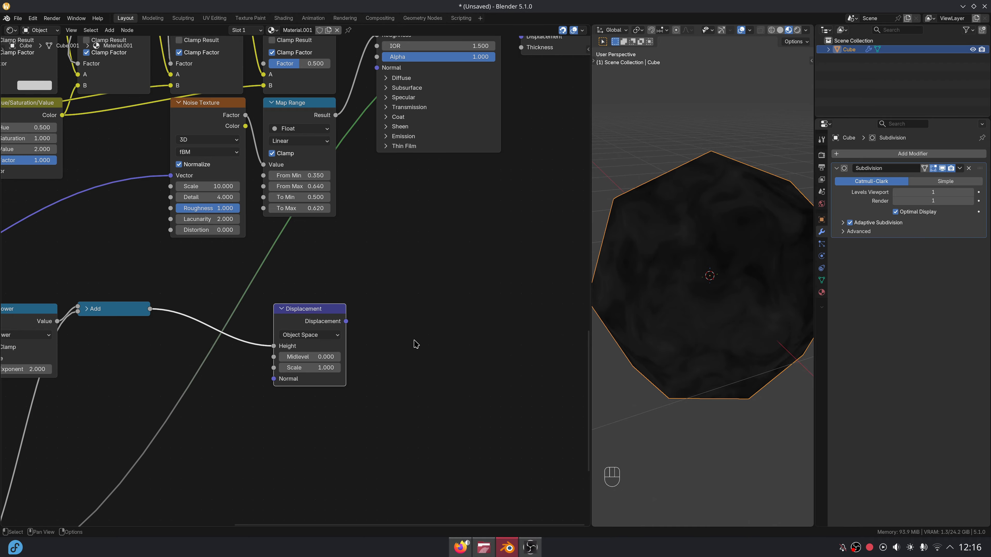
pyautogui.moveTo(384, 311); pyautogui.dragTo(436, 307, button='middle')
# Insert a Multiply node between the Add result and the Displacement Height.
pyautogui.hotkey('shift', 'a')
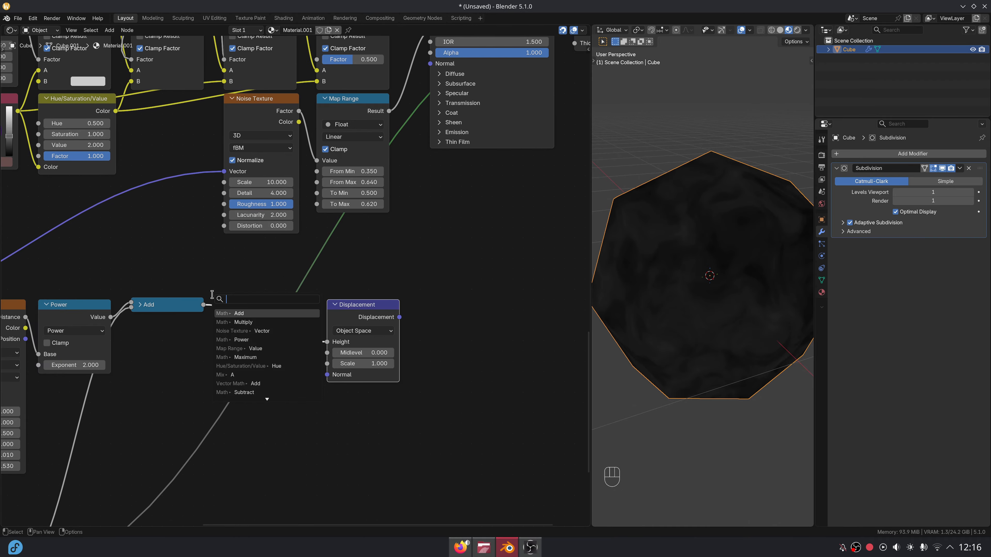
pyautogui.write('mul')
pyautogui.press('Return')
pyautogui.click(254, 305)
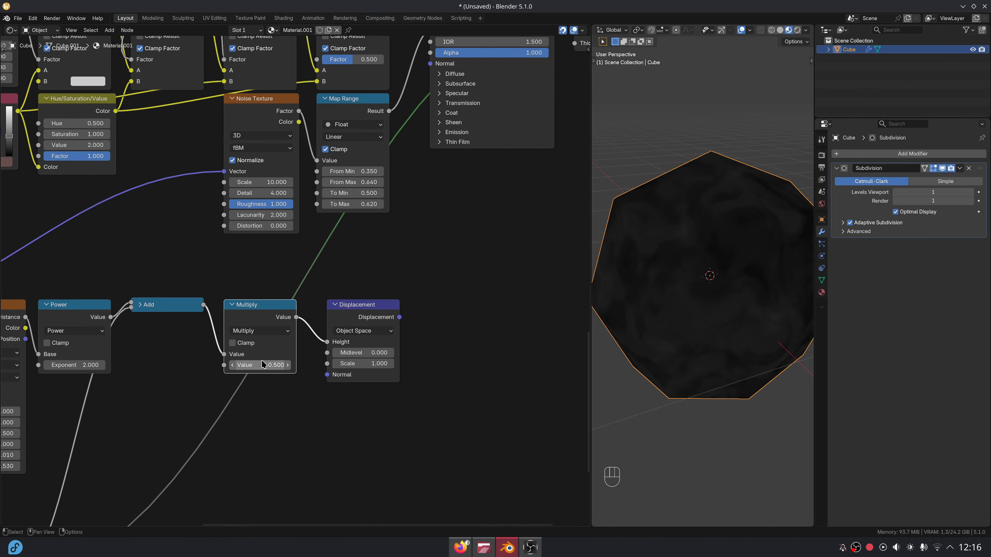
pyautogui.moveTo(363, 243); pyautogui.dragTo(265, 370, button='middle')
# Set the height Multiply to 0.4 and connect Displacement into the Material Output's Displacement.
pyautogui.keyDown('ctrl'); pyautogui.keyDown('shift'); pyautogui.click(403, 160); pyautogui.keyUp('shift'); pyautogui.keyUp('ctrl')
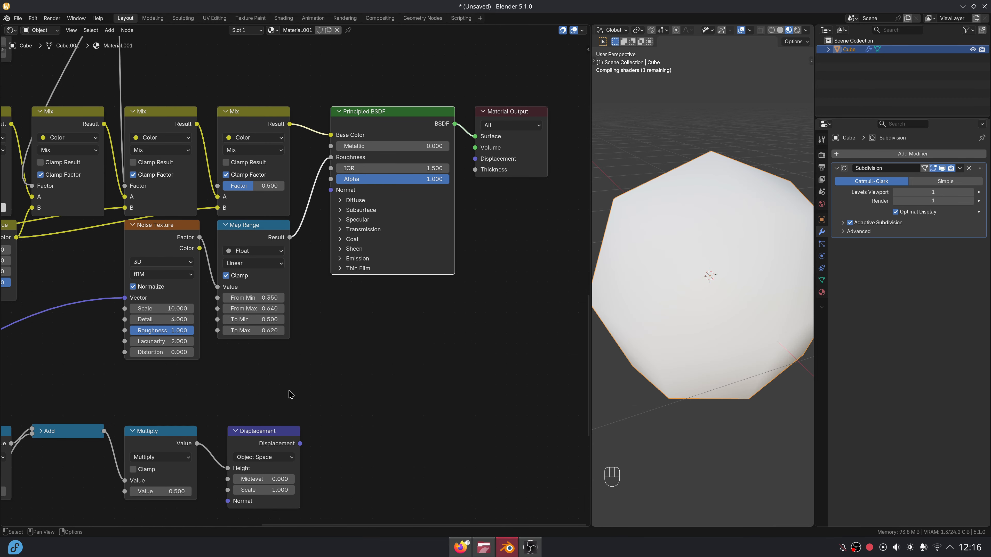
pyautogui.scroll(2, 342, 321)
pyautogui.moveTo(228, 440); pyautogui.dragTo(242, 345, button='middle')
pyautogui.write('.4')
pyautogui.press('Return')
pyautogui.scroll(-1, 394, 314)
pyautogui.moveTo(272, 356); pyautogui.dragTo(463, 137)
# Inspect the lumpy rock in Rendered shading and shift the Displacement node sideways.
pyautogui.click(796, 32)
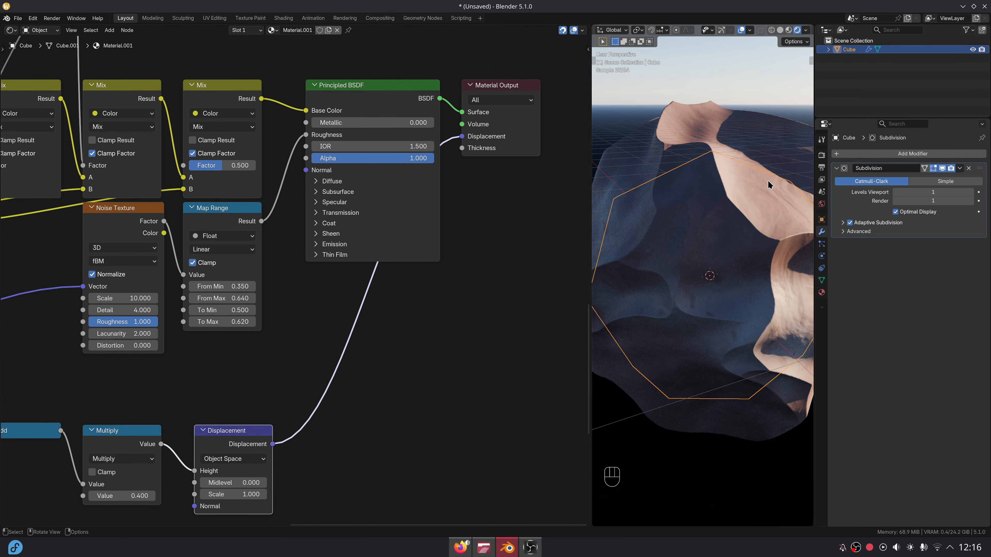
pyautogui.scroll(-4, 731, 219)
pyautogui.moveTo(731, 218)
pyautogui.mouseDown(button='middle')
pyautogui.moveTo(680, 218)
pyautogui.moveTo(666, 276)
pyautogui.mouseUp(button='middle')
pyautogui.scroll(3, 685, 236)
pyautogui.scroll(1, 666, 275)
pyautogui.scroll(-3, 429, 359)
pyautogui.scroll(3, 403, 289)
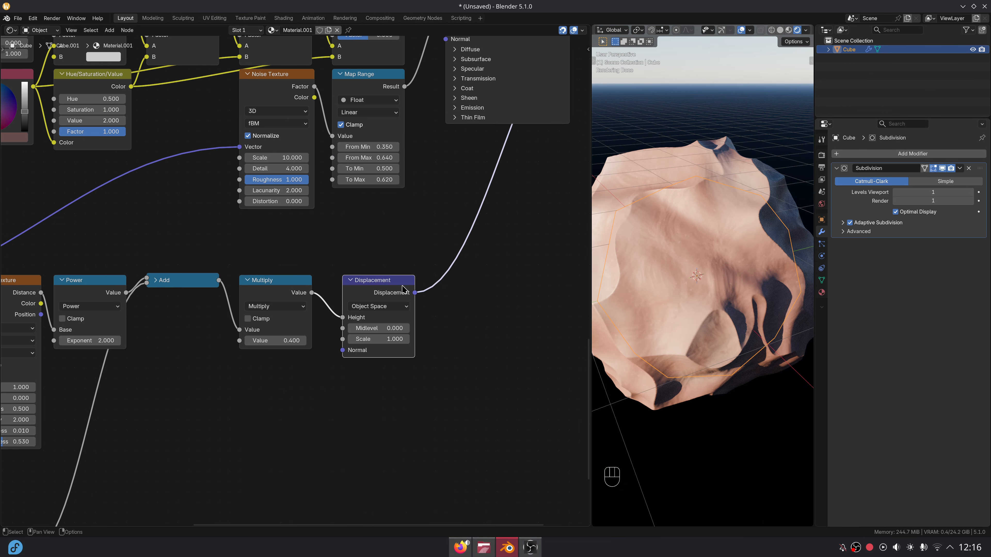
pyautogui.scroll(-3, 345, 279)
pyautogui.press('g')
pyautogui.press('x')
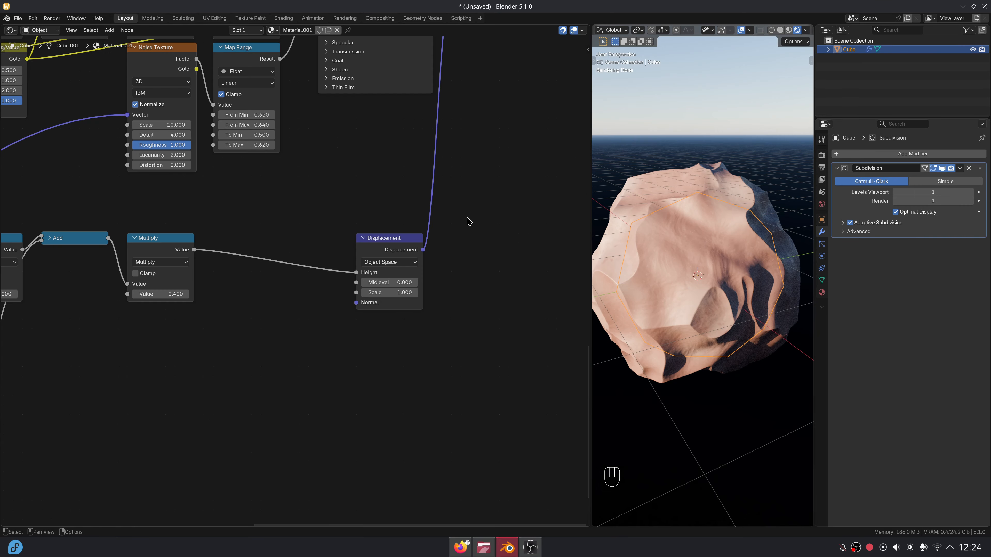
pyautogui.moveTo(467, 207); pyautogui.dragTo(462, 375, button='middle')
pyautogui.moveTo(473, 263); pyautogui.dragTo(443, 366, button='middle')
# Expand Subsurface on the Principled BSDF and set its Weight to 1.
pyautogui.scroll(6, 326, 307)
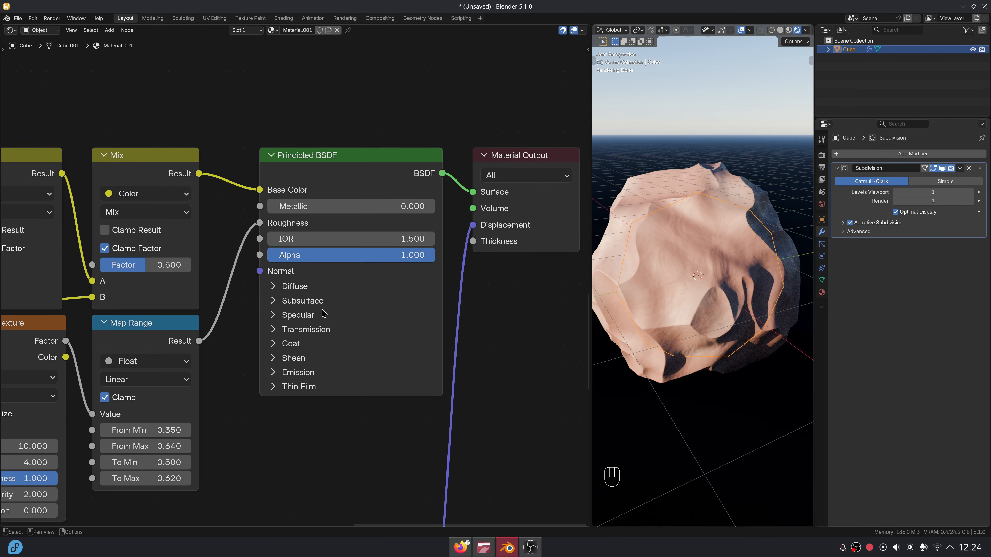
pyautogui.click(322, 305)
pyautogui.moveTo(357, 311); pyautogui.dragTo(350, 256, button='middle')
pyautogui.click(334, 283)
pyautogui.write('1')
pyautogui.press('Return')
# Set the subsurface Radius to 1, 0.5, 0.3 and the subsurface Scale to 1 m.
pyautogui.moveTo(433, 327); pyautogui.dragTo(436, 283, button='middle')
pyautogui.scroll(1, 435, 283)
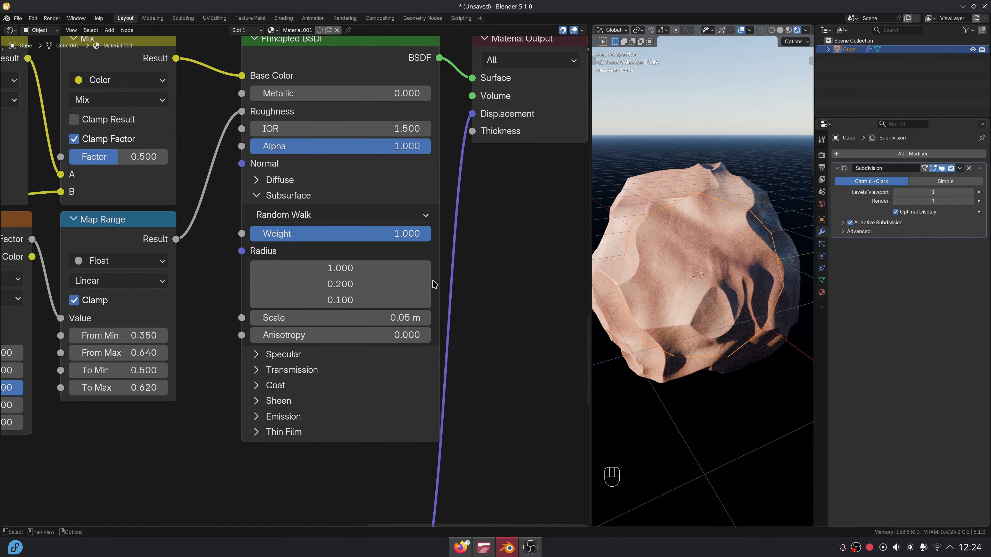
pyautogui.click(410, 272)
pyautogui.press('Tab')
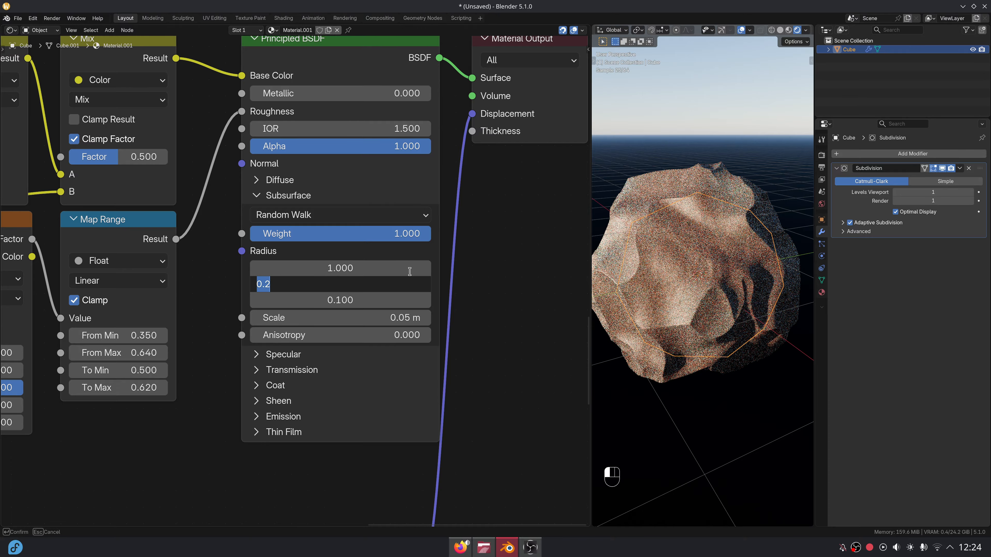
pyautogui.write('0.5')
pyautogui.press('Tab')
pyautogui.write('0.3')
pyautogui.press('Return')
pyautogui.click(390, 317)
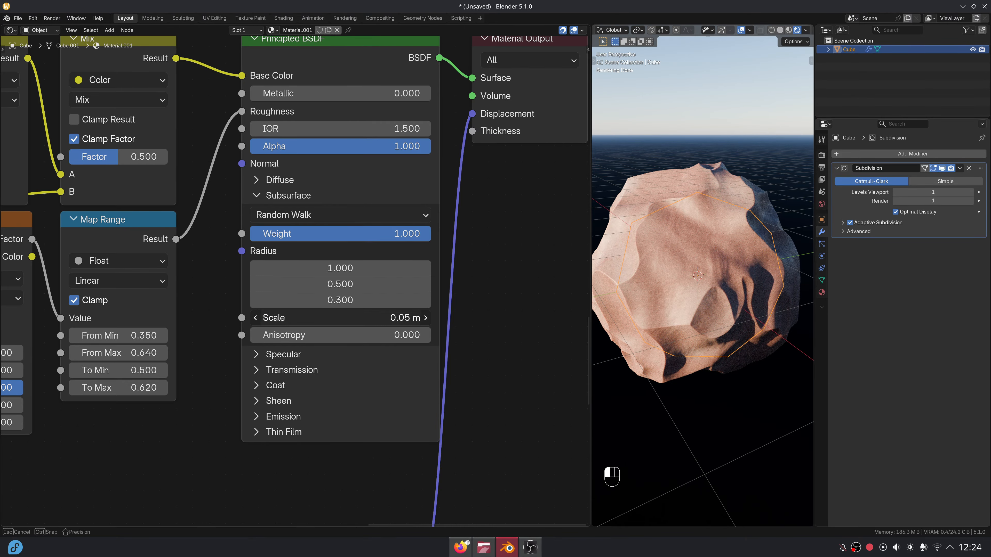
pyautogui.write('1')
pyautogui.press('Return')
pyautogui.moveTo(726, 270); pyautogui.dragTo(603, 323, button='middle')
# Add a Wave Texture fed by the coordinate Add output, placed under the lower noise.
pyautogui.scroll(-5, 534, 275)
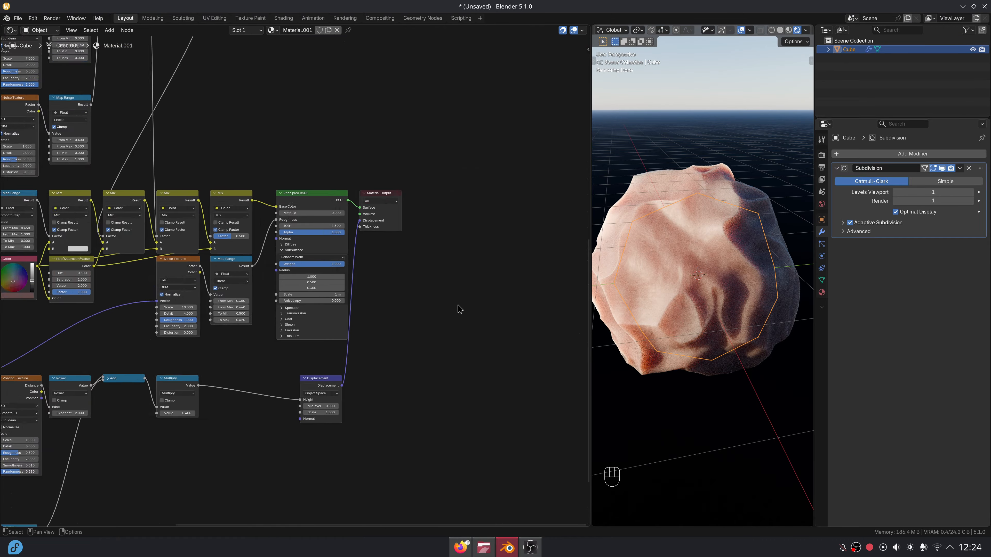
pyautogui.moveTo(286, 413); pyautogui.dragTo(433, 241, button='middle')
pyautogui.scroll(6, 358, 307)
pyautogui.moveTo(358, 307); pyautogui.dragTo(446, 259, button='middle')
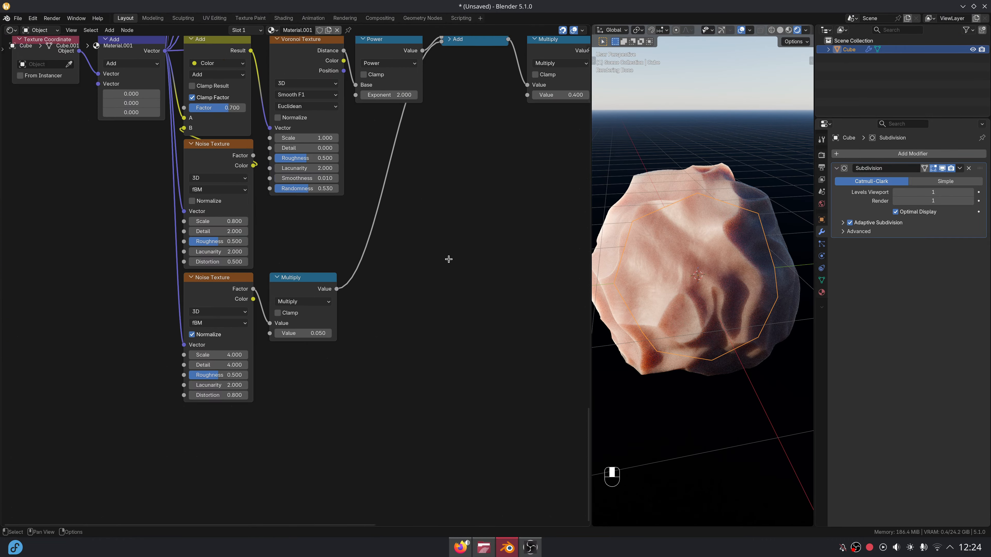
pyautogui.moveTo(392, 243); pyautogui.dragTo(474, 251, button='middle')
pyautogui.moveTo(246, 58); pyautogui.dragTo(257, 433)
pyautogui.write('wav')
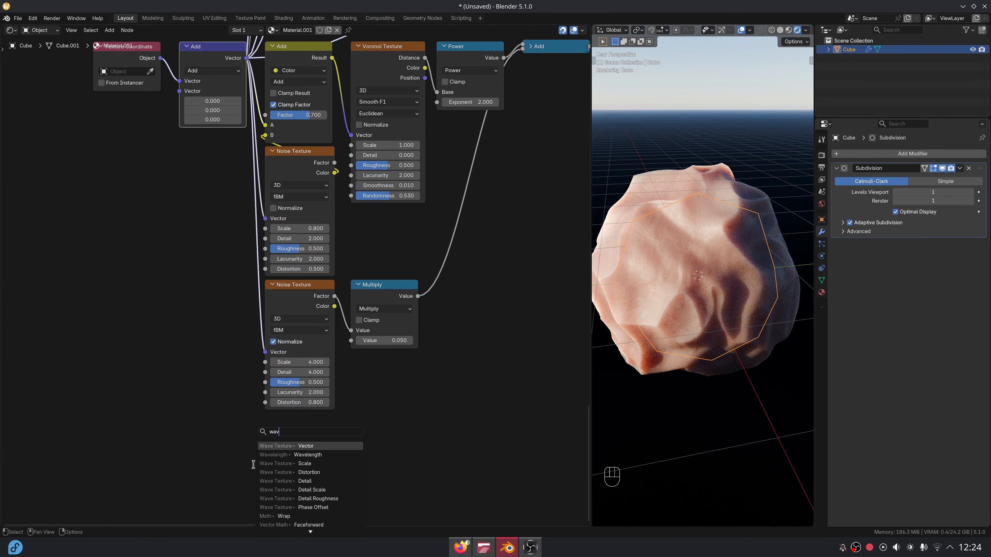
pyautogui.press('Return')
pyautogui.click(262, 430)
pyautogui.moveTo(301, 428); pyautogui.dragTo(299, 290, button='middle')
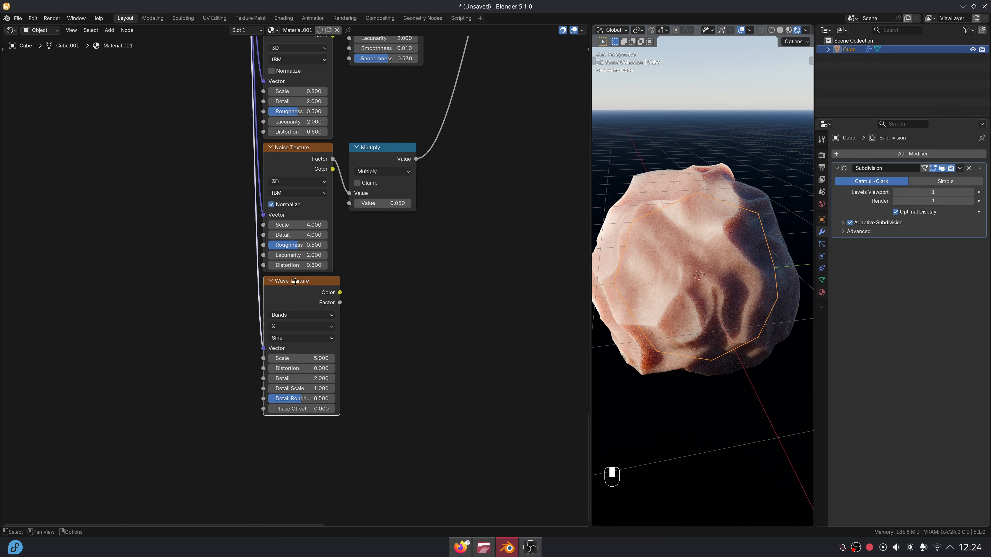
pyautogui.scroll(4, 299, 290)
# Preview the Wave Texture's stripes on the cube in Material Preview shading and edit its Scale.
pyautogui.keyDown('ctrl'); pyautogui.keyDown('shift'); pyautogui.click(312, 289); pyautogui.keyUp('shift'); pyautogui.keyUp('ctrl')
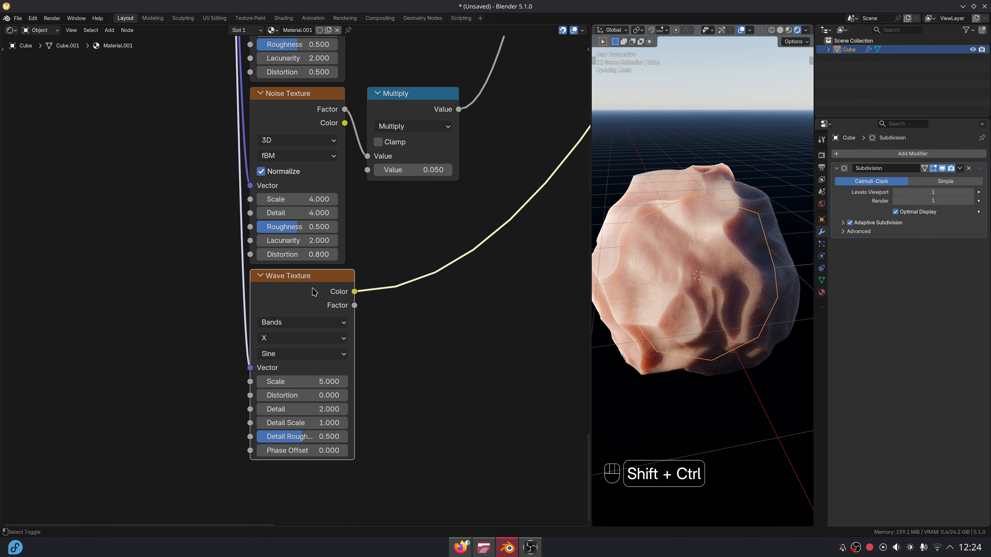
pyautogui.click(788, 29)
pyautogui.scroll(-5, 460, 206)
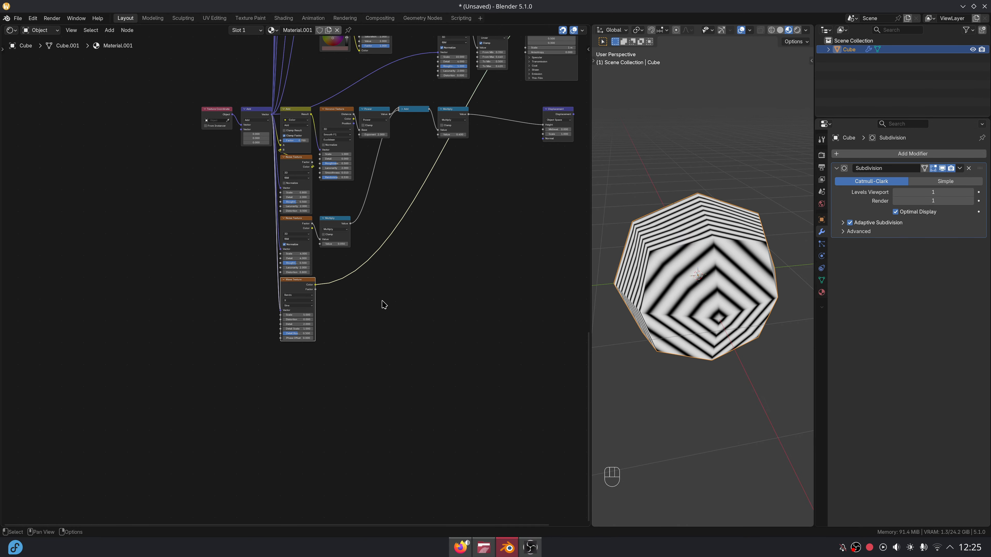
pyautogui.scroll(5, 382, 302)
pyautogui.scroll(3, 685, 281)
pyautogui.moveTo(685, 281); pyautogui.dragTo(672, 284, button='middle')
pyautogui.scroll(1, 296, 285)
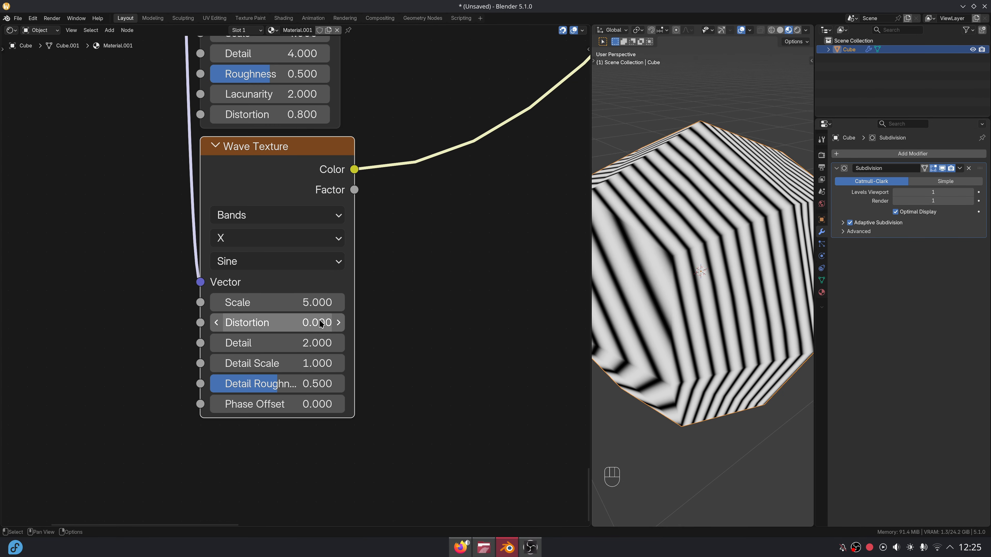
pyautogui.click(320, 302)
# Set the Wave Texture Scale to 5 and Distortion to 11.
pyautogui.press('Return')
pyautogui.moveTo(325, 322); pyautogui.dragTo(389, 326)
pyautogui.moveTo(408, 259); pyautogui.dragTo(401, 289, button='middle')
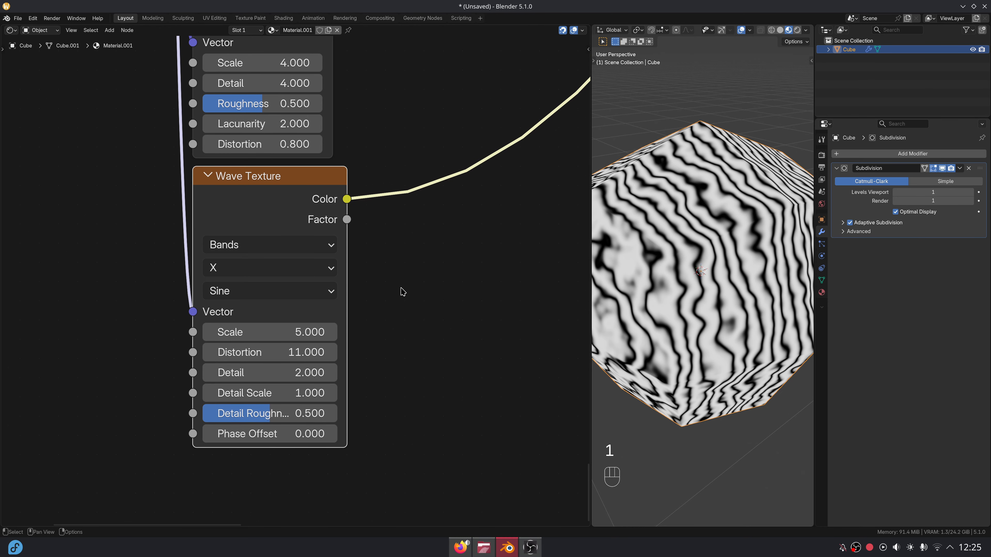
# Add a Smooth Step Map Range node on the wave Factor and preview it on the cube.
pyautogui.write('map')
pyautogui.moveTo(376, 212); pyautogui.dragTo(394, 196)
pyautogui.press('Return')
pyautogui.click(377, 212)
pyautogui.keyDown('ctrl'); pyautogui.keyDown('shift'); pyautogui.click(396, 199); pyautogui.keyUp('shift'); pyautogui.keyUp('ctrl')
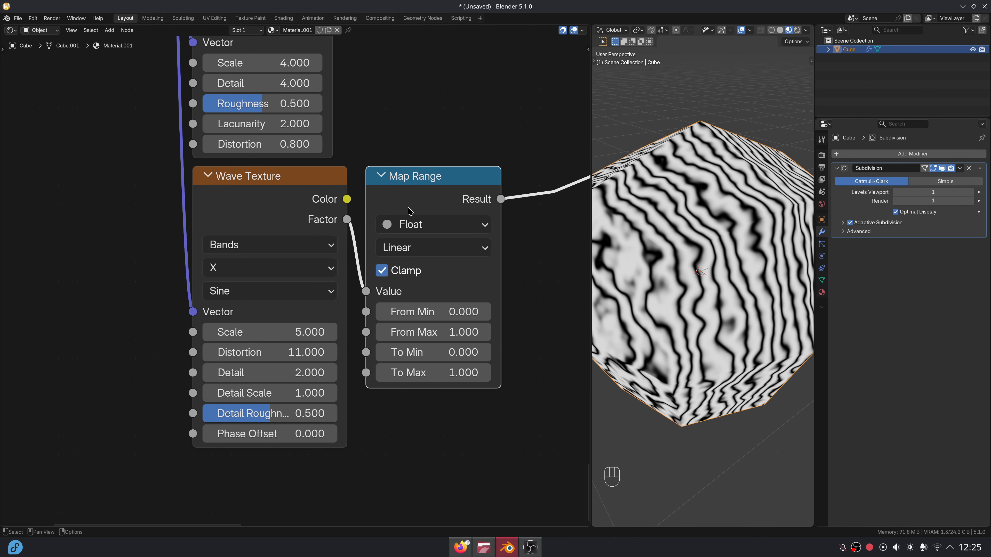
pyautogui.click(412, 248)
pyautogui.click(412, 334)
# Invert the Map Range with From Max 0.8, To Min 1 and To Max 0.
pyautogui.moveTo(437, 303); pyautogui.dragTo(420, 296, button='middle')
pyautogui.click(428, 285)
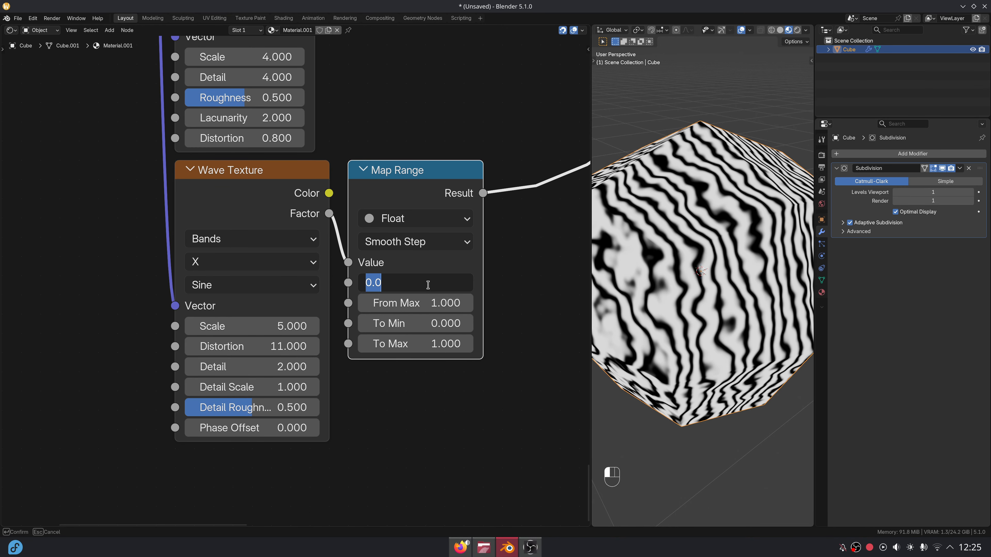
pyautogui.press('Tab')
pyautogui.write('.8')
pyautogui.press('Tab')
pyautogui.write('1')
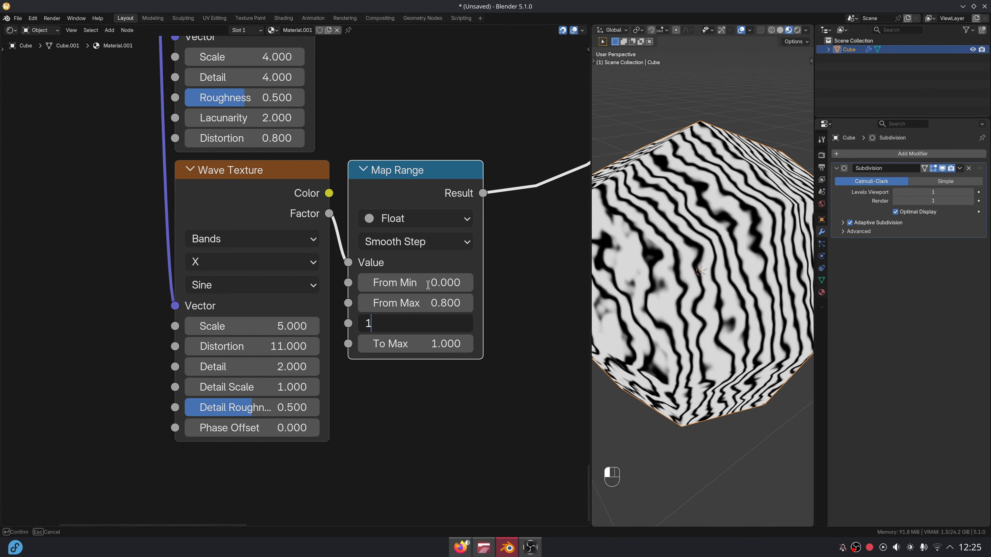
pyautogui.press('Tab')
pyautogui.write('0')
pyautogui.press('Return')
# Keep the wave type Bands, switch its profile to Saw, and set Detail 6.
pyautogui.scroll(1, 214, 269)
pyautogui.click(224, 237)
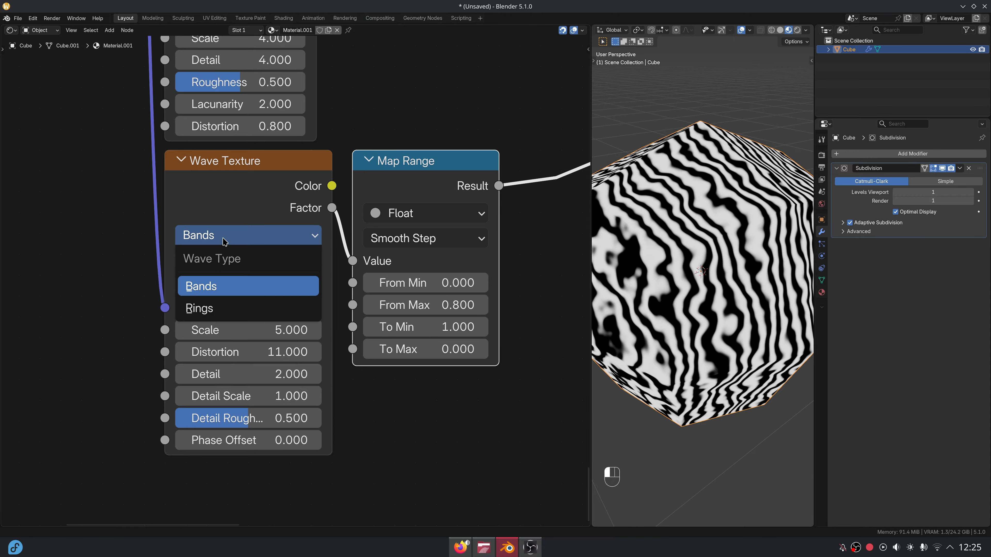
pyautogui.click(230, 286)
pyautogui.click(234, 286)
pyautogui.click(236, 354)
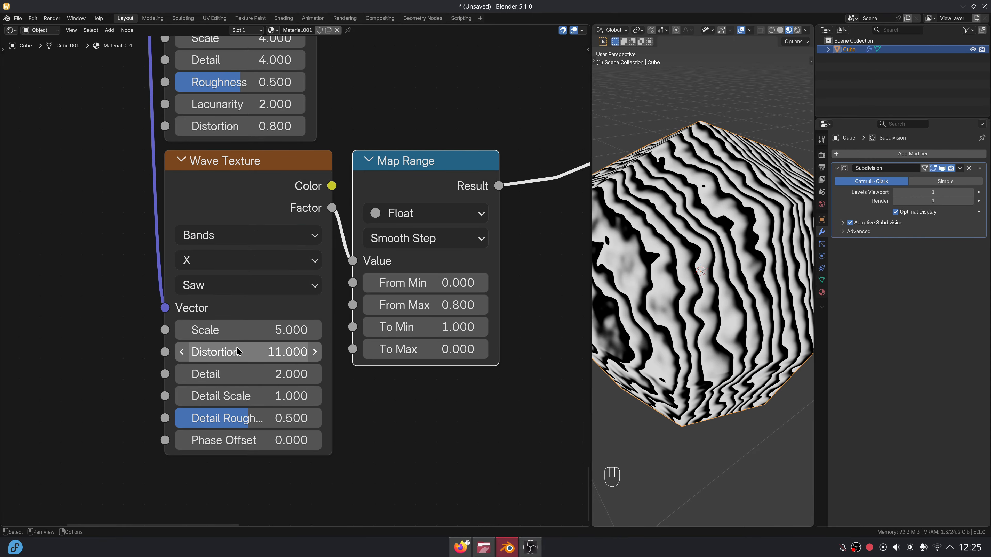
pyautogui.click(257, 374)
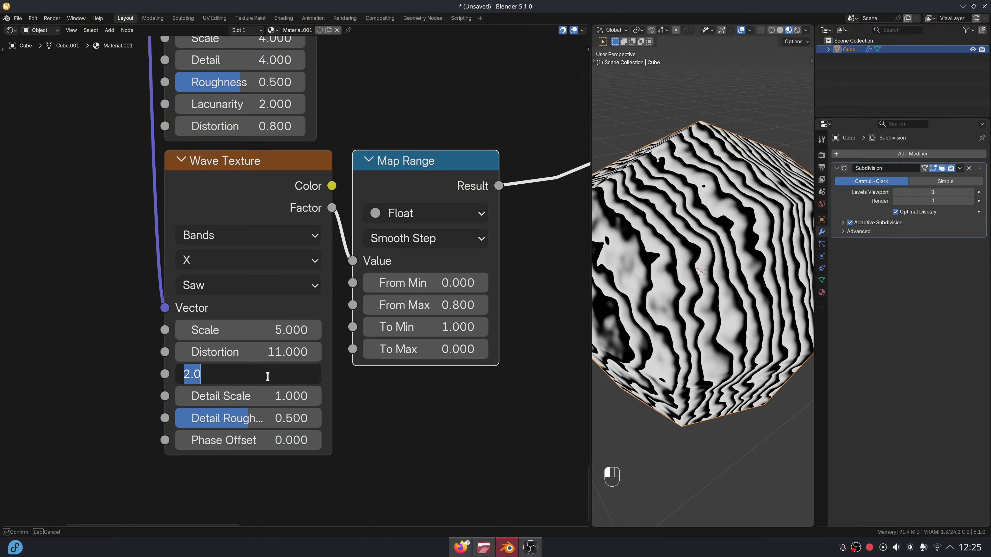
pyautogui.write('6')
pyautogui.press('Return')
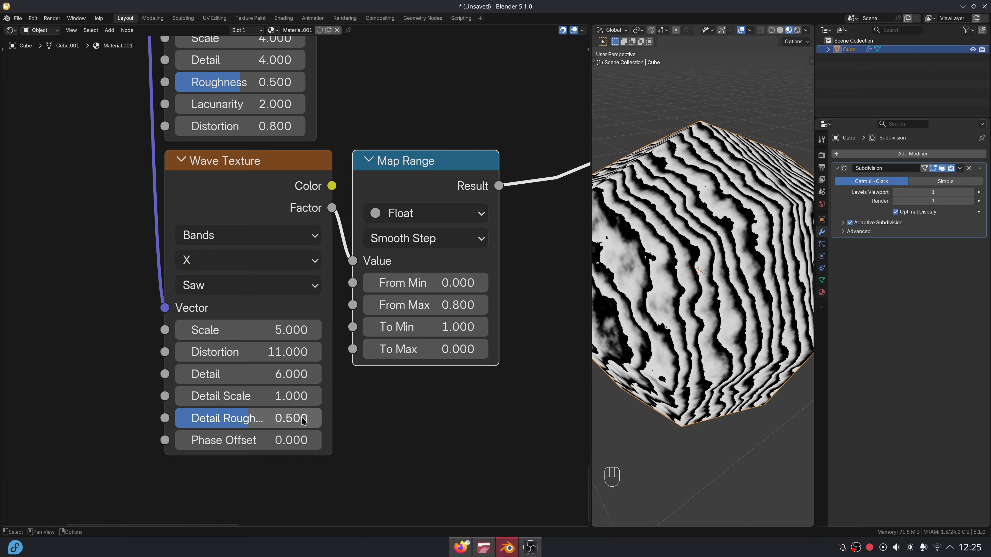
# Add another Noise Texture fed from the coordinate vector, below the Wave Texture.
pyautogui.scroll(-5, 342, 440)
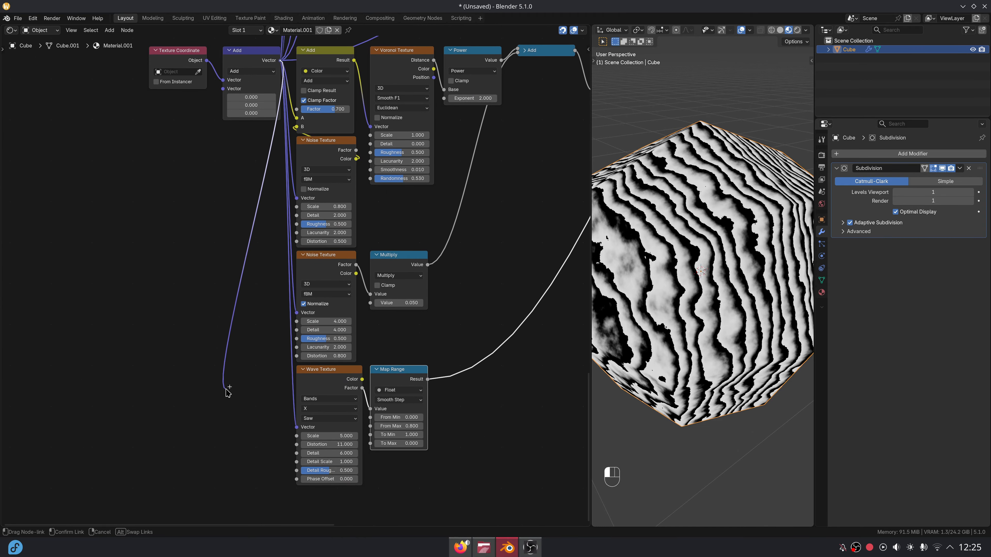
pyautogui.moveTo(226, 390); pyautogui.dragTo(234, 440)
pyautogui.write('noi')
pyautogui.press('Return')
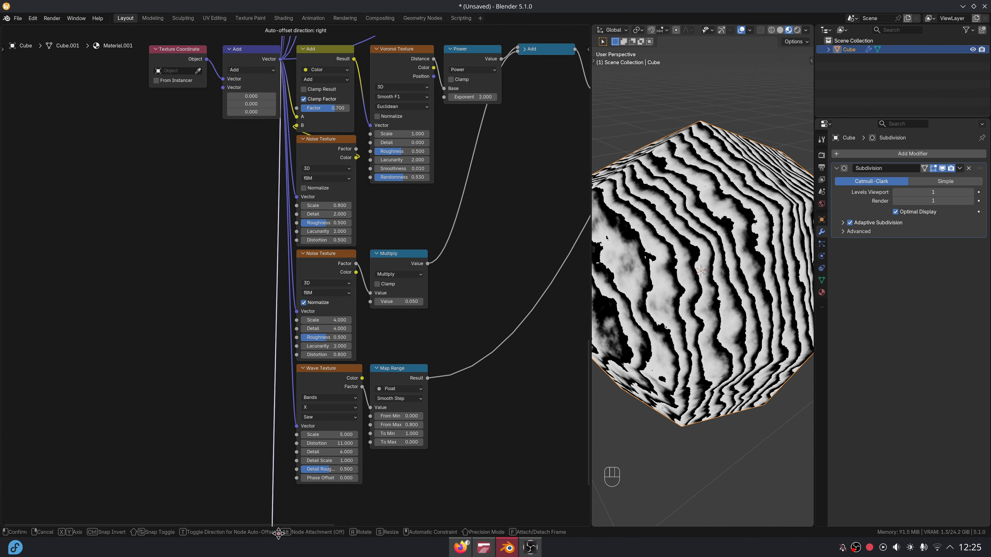
pyautogui.click(296, 519)
# Add a Map Range node fed by the Noise Factor and preview it on the cube.
pyautogui.scroll(3, 312, 370)
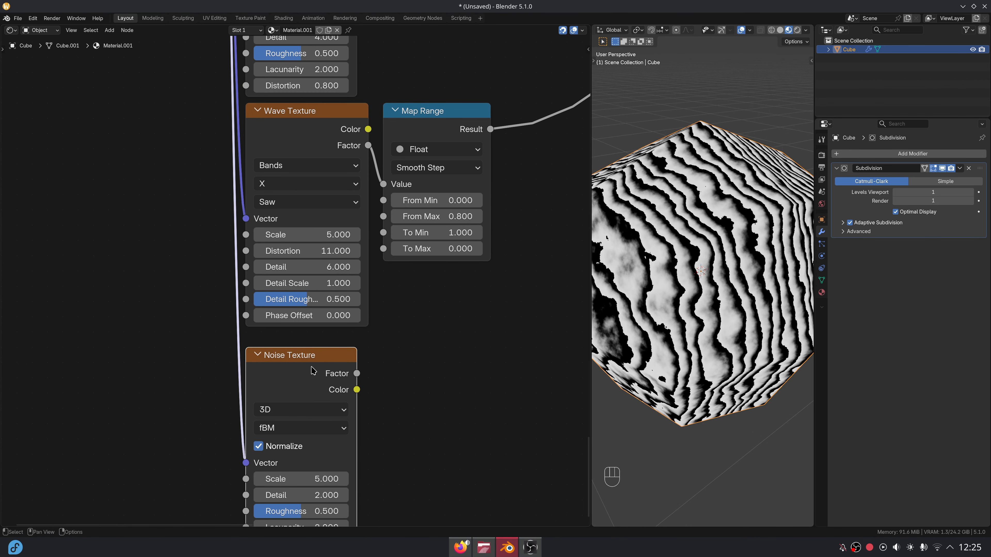
pyautogui.moveTo(312, 370); pyautogui.dragTo(271, 302, button='middle')
pyautogui.moveTo(315, 289); pyautogui.dragTo(358, 267)
pyautogui.write('map')
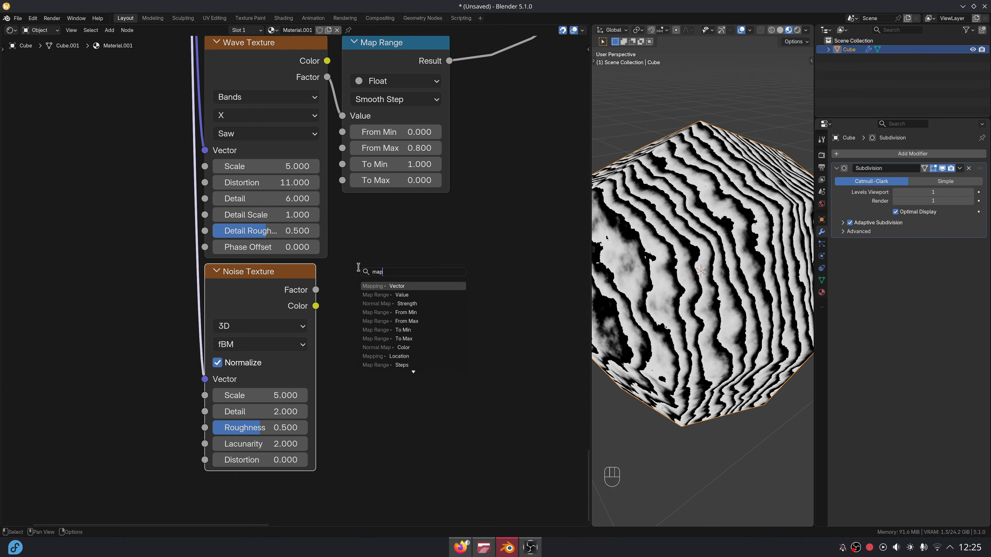
pyautogui.write(' r')
pyautogui.press('Return')
pyautogui.click(346, 283)
pyautogui.keyDown('ctrl'); pyautogui.keyDown('shift'); pyautogui.click(375, 283); pyautogui.keyUp('shift'); pyautogui.keyUp('ctrl')
# Set the noise Scale to 2 and the Map Range From Min 0.55, From Max 0.67.
pyautogui.scroll(1, 323, 324)
pyautogui.moveTo(322, 324); pyautogui.dragTo(281, 260, button='middle')
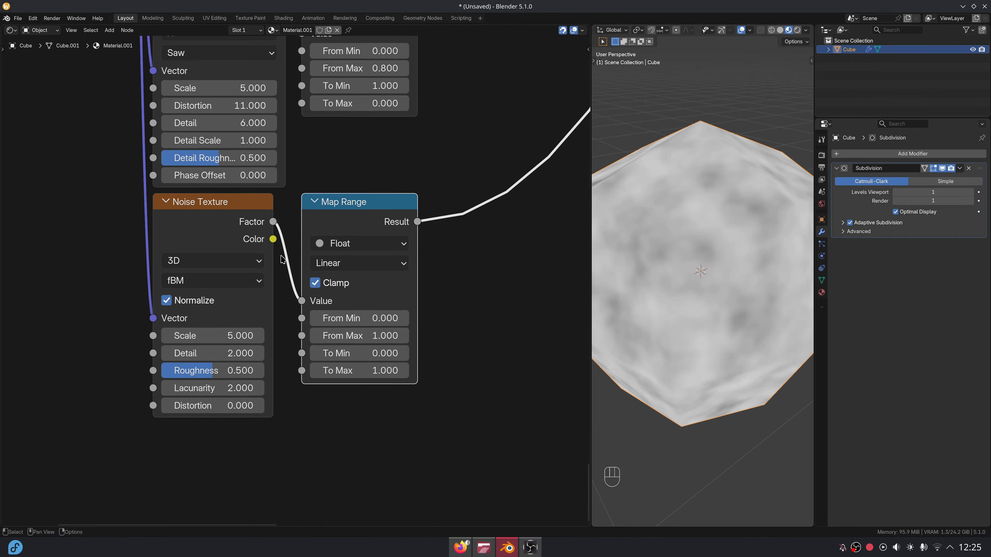
pyautogui.scroll(1, 286, 274)
pyautogui.doubleClick(222, 337)
pyautogui.write('2')
pyautogui.press('Return')
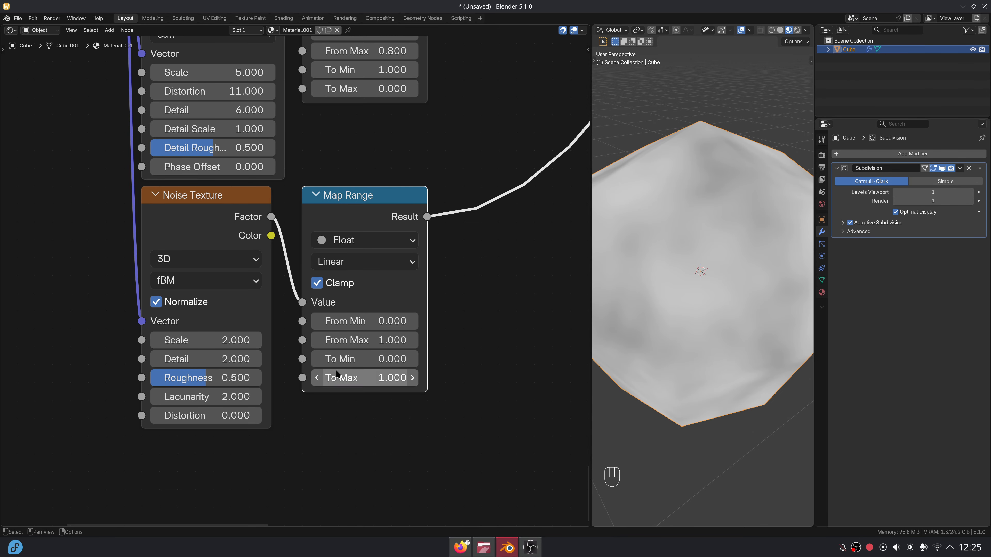
pyautogui.doubleClick(362, 321)
pyautogui.write('.55')
pyautogui.press('Tab')
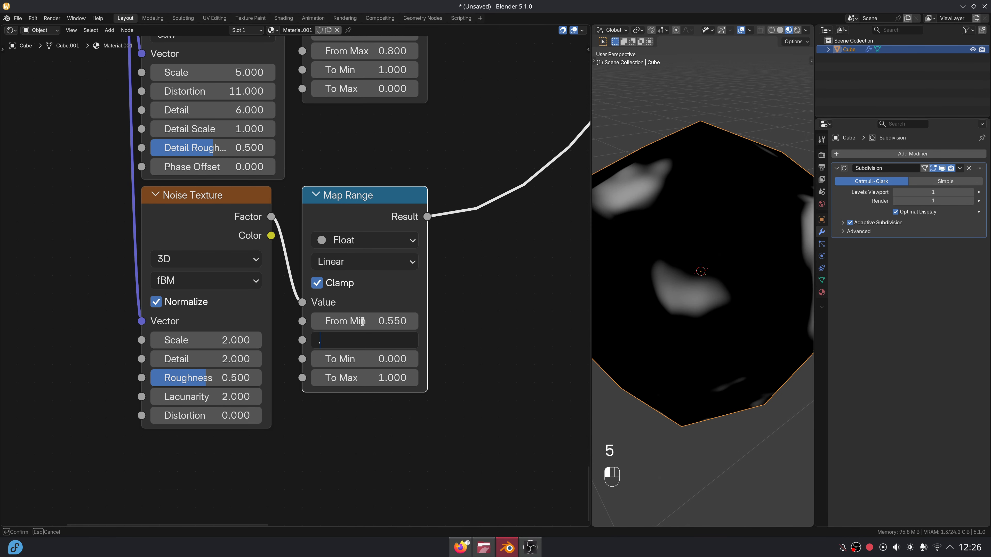
pyautogui.write('.67')
pyautogui.press('Return')
# Multiply the wave Map Range by the noise Map Range and preview the streaks.
pyautogui.scroll(-5, 460, 162)
pyautogui.moveTo(475, 150); pyautogui.dragTo(303, 362, button='middle')
pyautogui.moveTo(266, 227); pyautogui.dragTo(277, 219)
pyautogui.write('mul')
pyautogui.press('Return')
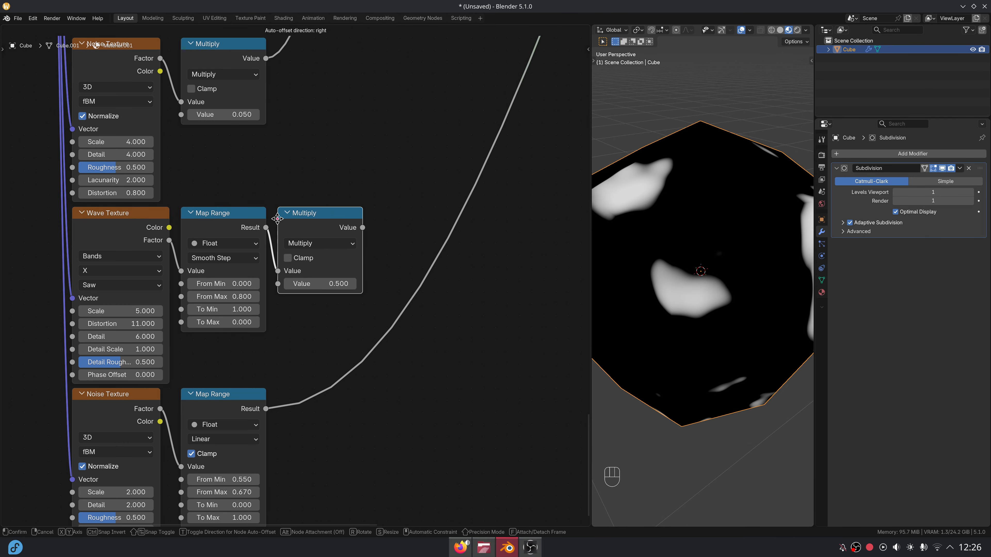
pyautogui.click(296, 219)
pyautogui.click(299, 213)
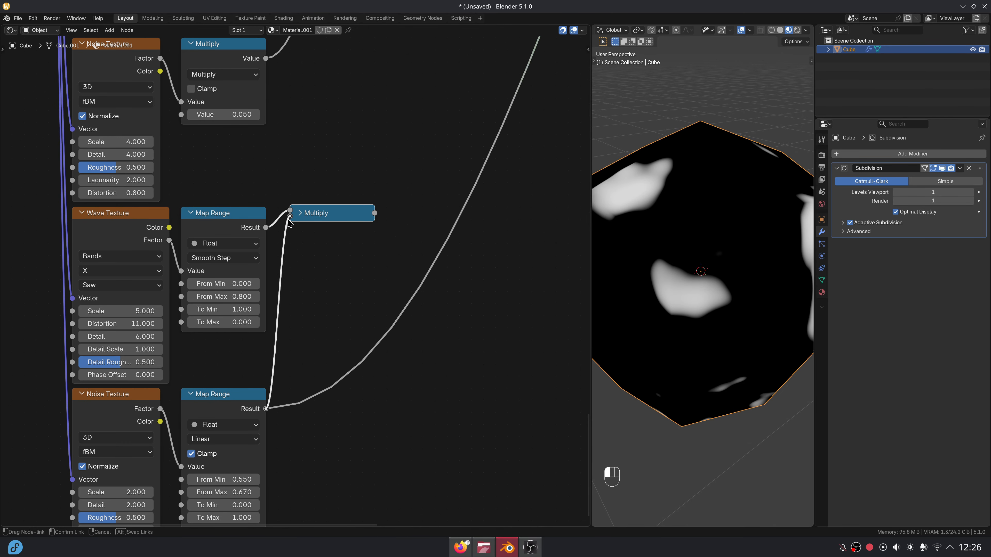
pyautogui.moveTo(288, 220); pyautogui.dragTo(289, 220)
pyautogui.keyDown('ctrl'); pyautogui.keyDown('shift'); pyautogui.click(321, 215); pyautogui.keyUp('shift'); pyautogui.keyUp('ctrl')
pyautogui.moveTo(353, 239); pyautogui.dragTo(302, 316, button='middle')
pyautogui.moveTo(308, 318); pyautogui.dragTo(320, 338)
pyautogui.scroll(-3, 382, 201)
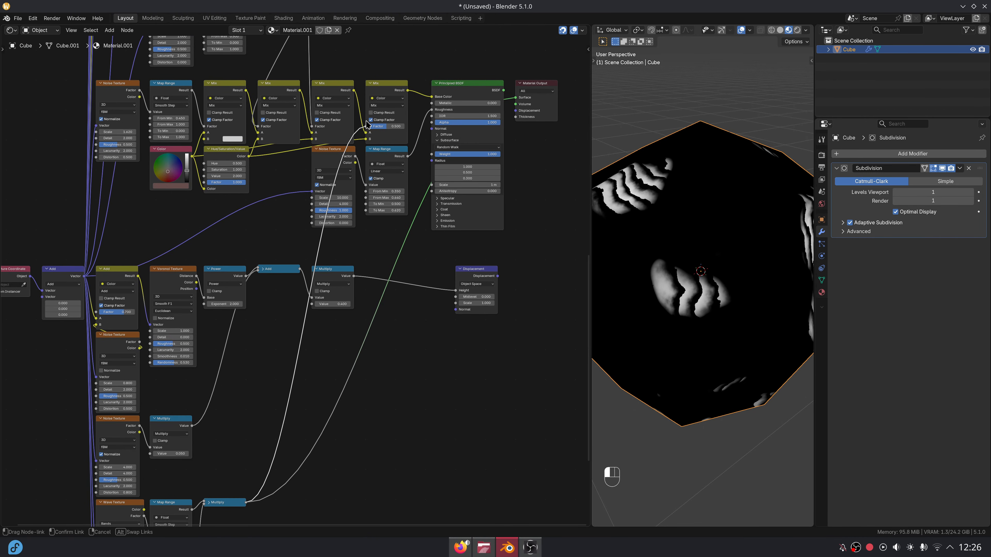
# Preview the full Principled BSDF shader in Rendered shading and orbit the rock.
pyautogui.scroll(2, 338, 131)
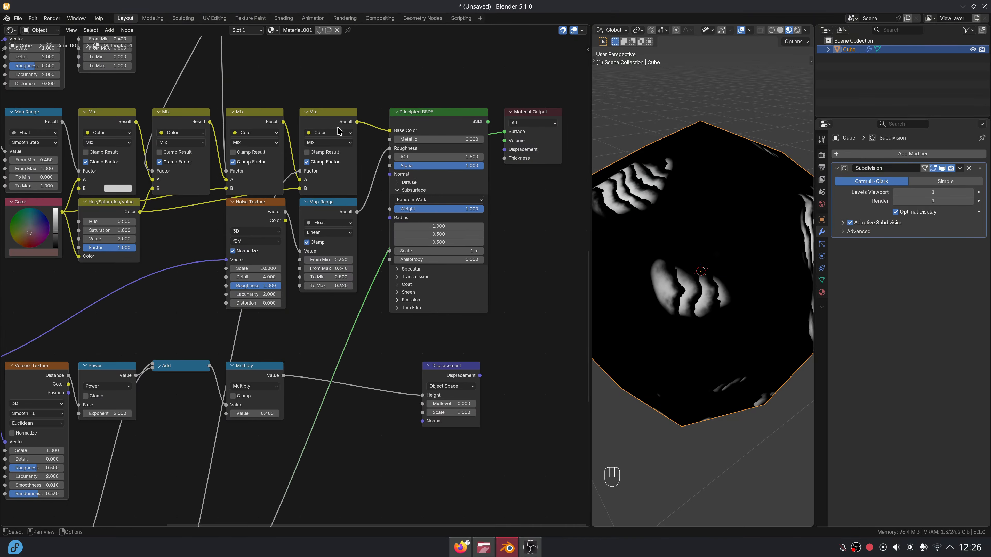
pyautogui.keyDown('ctrl'); pyautogui.keyDown('shift'); pyautogui.click(436, 124); pyautogui.keyUp('shift'); pyautogui.keyUp('ctrl')
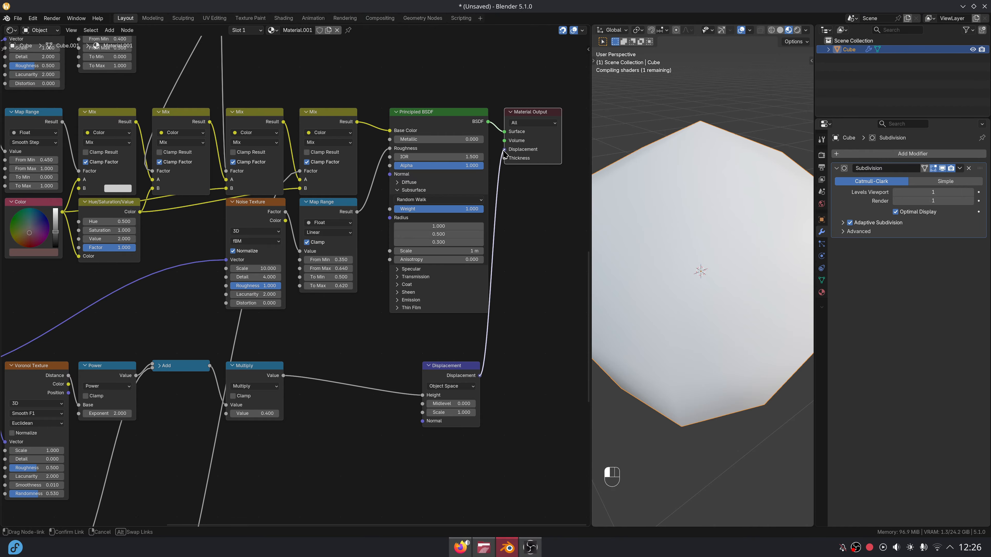
pyautogui.click(797, 30)
pyautogui.scroll(-2, 763, 257)
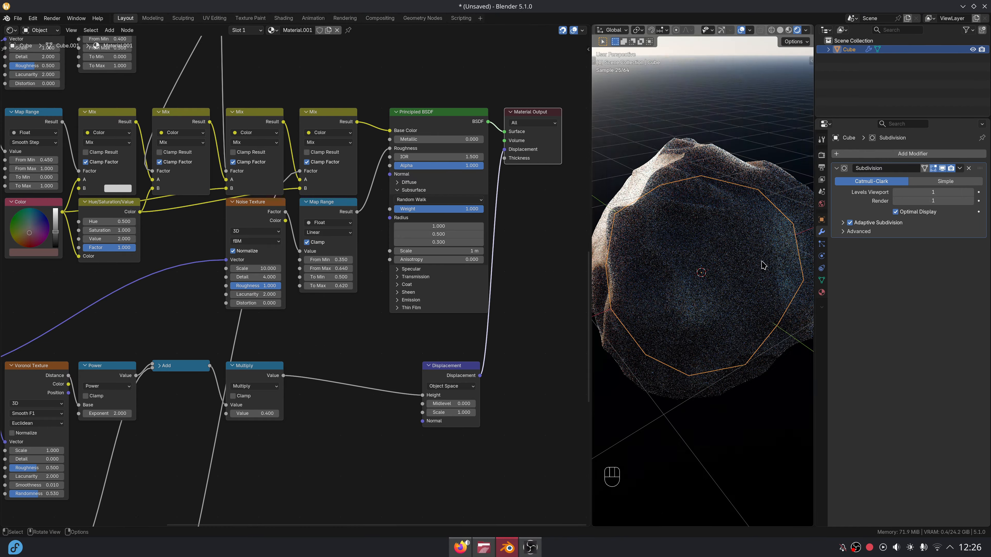
pyautogui.moveTo(763, 265)
pyautogui.mouseDown(button='middle')
pyautogui.moveTo(751, 239)
pyautogui.moveTo(756, 278)
pyautogui.mouseUp(button='middle')
pyautogui.scroll(-6, 406, 356)
# Slide the displacement Multiply node horizontally to the right.
pyautogui.moveTo(399, 407); pyautogui.dragTo(365, 356, button='middle')
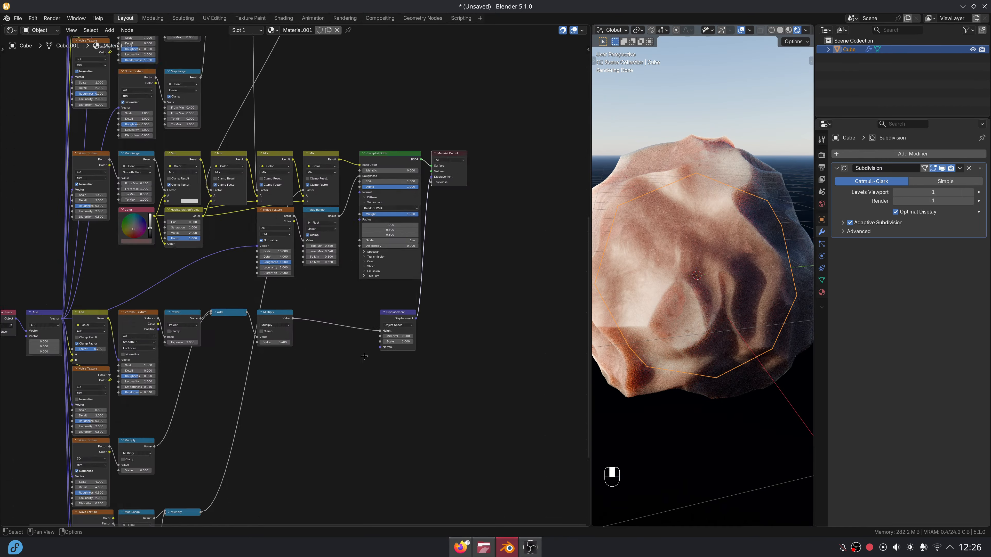
pyautogui.scroll(2, 308, 367)
pyautogui.moveTo(300, 374); pyautogui.dragTo(404, 212, button='middle')
pyautogui.click(365, 58)
pyautogui.press('g')
pyautogui.press('x')
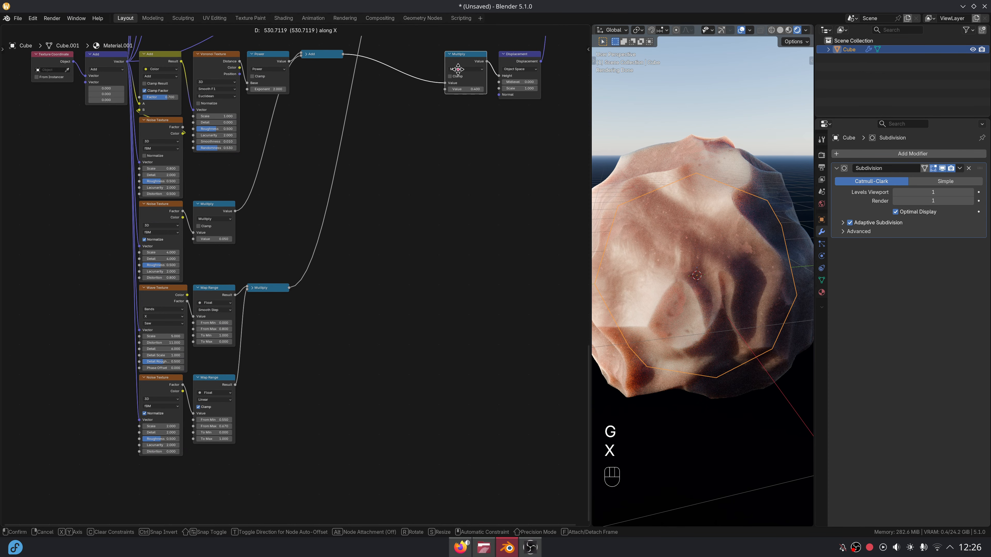
pyautogui.click(457, 68)
# Add a 0.005 Multiply after the strata mask Multiply.
pyautogui.scroll(3, 330, 293)
pyautogui.moveTo(330, 294); pyautogui.dragTo(398, 213, button='middle')
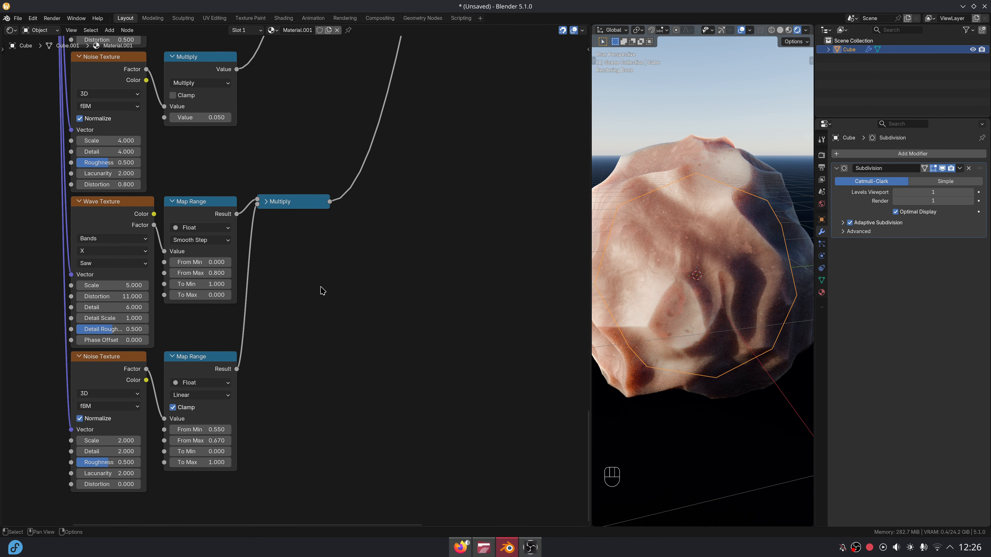
pyautogui.moveTo(330, 208); pyautogui.dragTo(278, 300, button='middle')
pyautogui.press('Return')
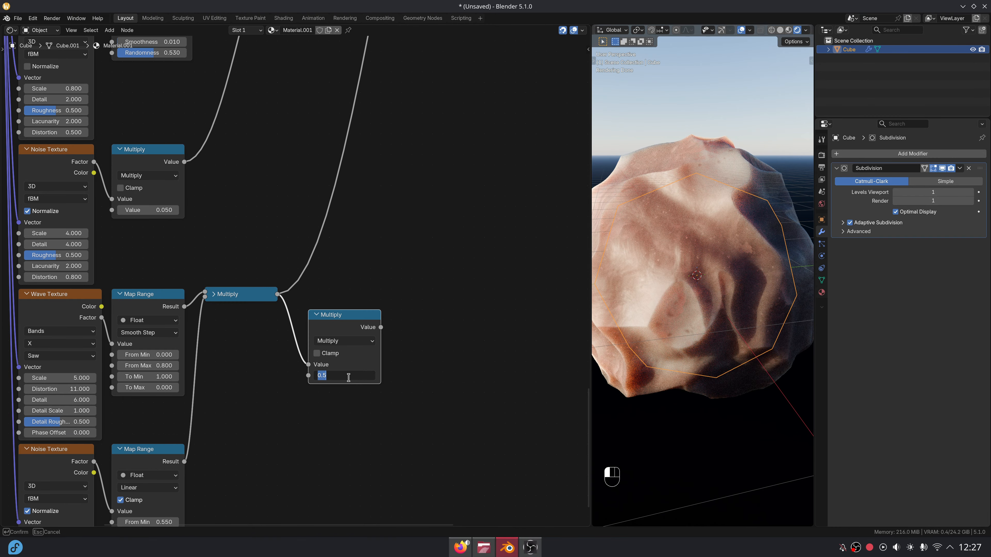
pyautogui.moveTo(361, 317); pyautogui.dragTo(348, 297)
pyautogui.scroll(-3, 416, 179)
# Insert a collapsed Add node into the displacement chain, fed by the 0.005 Multiply.
pyautogui.moveTo(415, 179); pyautogui.dragTo(339, 372, button='middle')
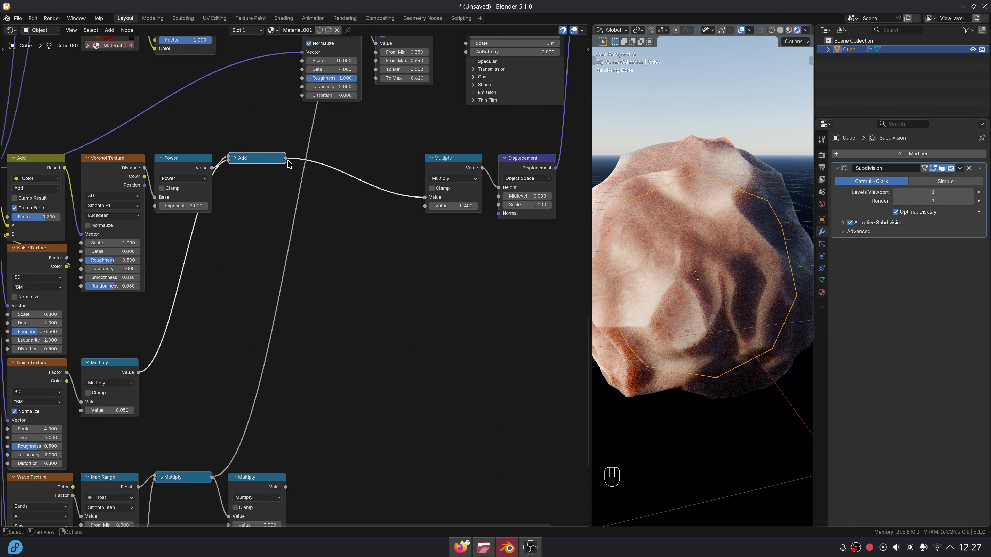
pyautogui.write('add')
pyautogui.moveTo(287, 161); pyautogui.dragTo(318, 160)
pyautogui.press('Return')
pyautogui.click(327, 175)
pyautogui.moveTo(305, 475); pyautogui.dragTo(350, 419, button='middle')
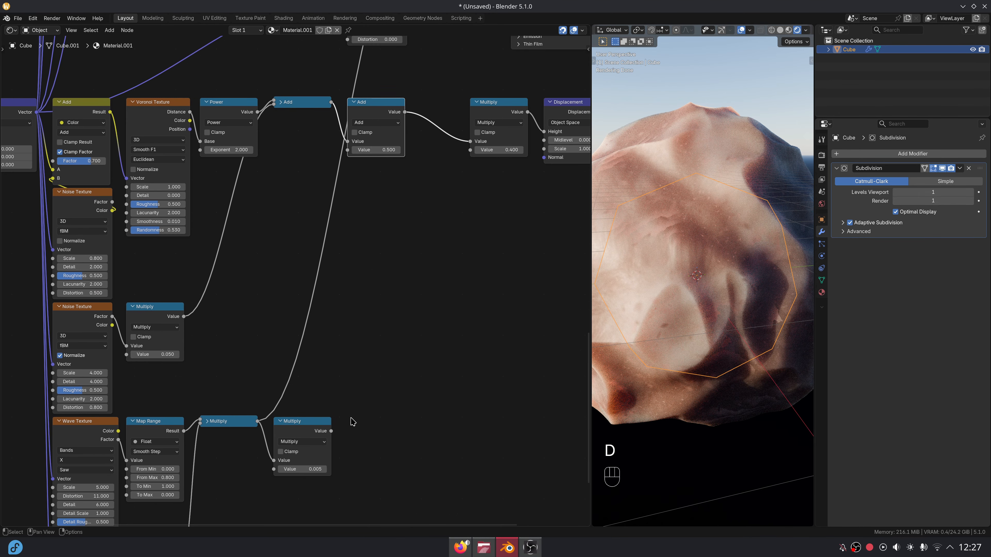
pyautogui.moveTo(337, 172); pyautogui.dragTo(347, 150)
pyautogui.click(353, 102)
# Shift the Multiply and Displacement nodes horizontally to the left.
pyautogui.moveTo(462, 120); pyautogui.dragTo(349, 257, button='middle')
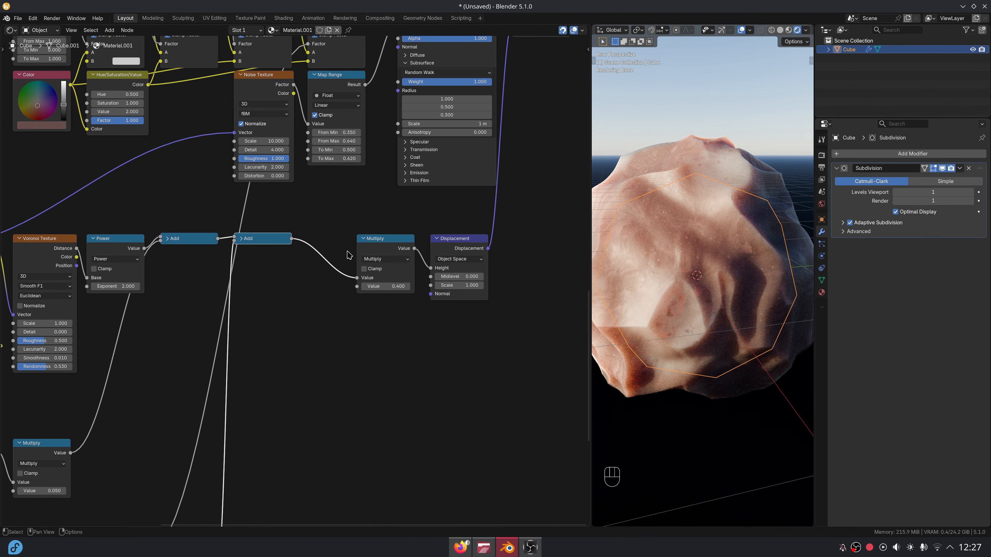
pyautogui.moveTo(348, 258); pyautogui.dragTo(492, 226)
pyautogui.press('g')
pyautogui.press('x')
pyautogui.click(449, 259)
pyautogui.scroll(-6, 338, 376)
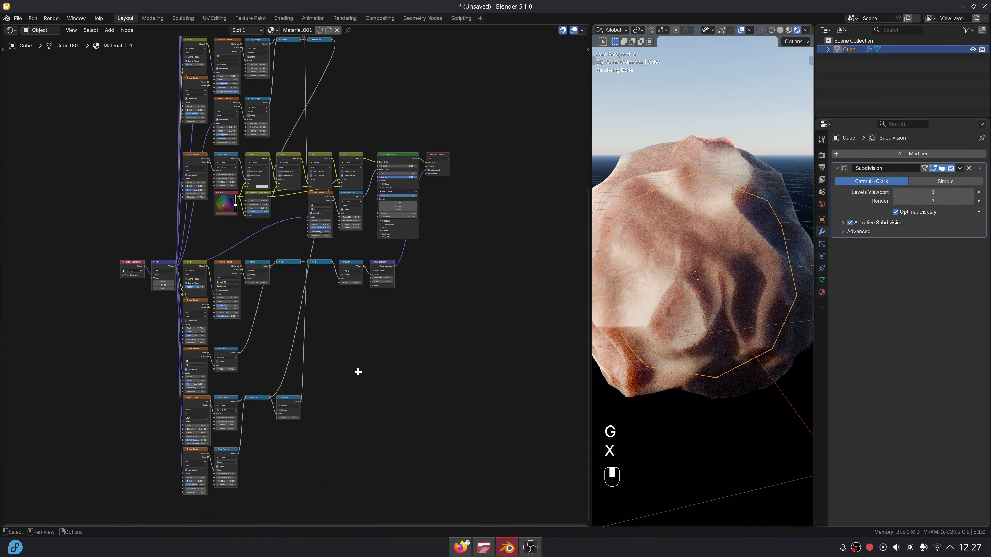
# Move the lower mask node group vertically up beneath the main tree.
pyautogui.press('Home')
pyautogui.moveTo(132, 332); pyautogui.dragTo(409, 521)
pyautogui.press('g')
pyautogui.press('y')
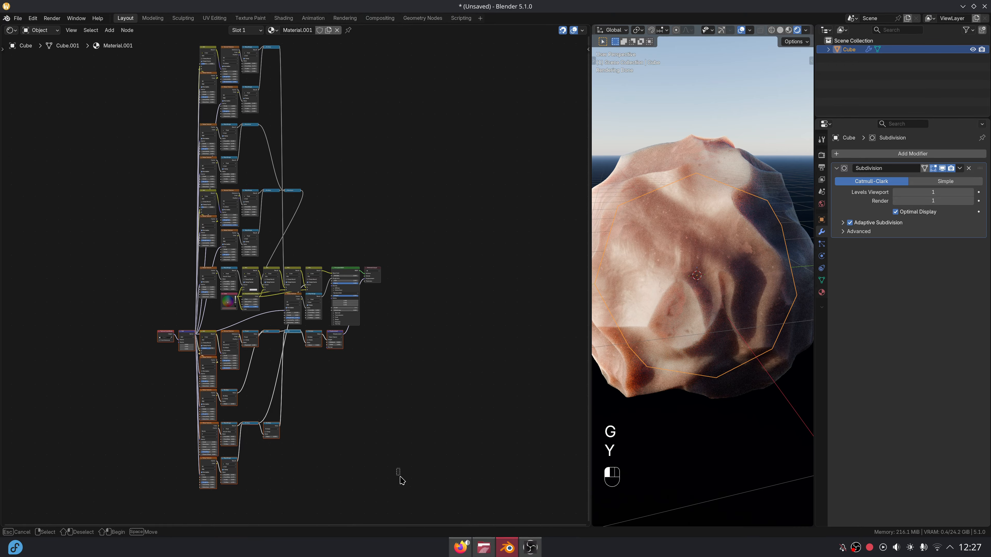
pyautogui.moveTo(400, 476); pyautogui.dragTo(402, 480)
pyautogui.moveTo(419, 331); pyautogui.dragTo(413, 340, button='middle')
# Enlarge the 3D viewport and orbit to view the streaked rock from above.
pyautogui.moveTo(590, 301); pyautogui.dragTo(152, 330)
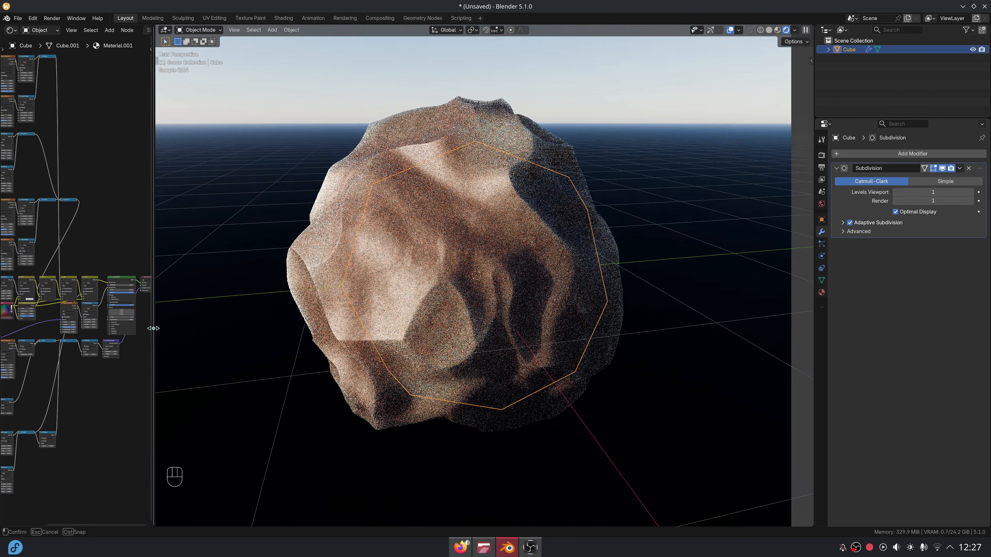
pyautogui.moveTo(223, 361); pyautogui.dragTo(289, 338, button='middle')
pyautogui.moveTo(10, 300); pyautogui.dragTo(97, 267, button='middle')
pyautogui.scroll(8, 97, 266)
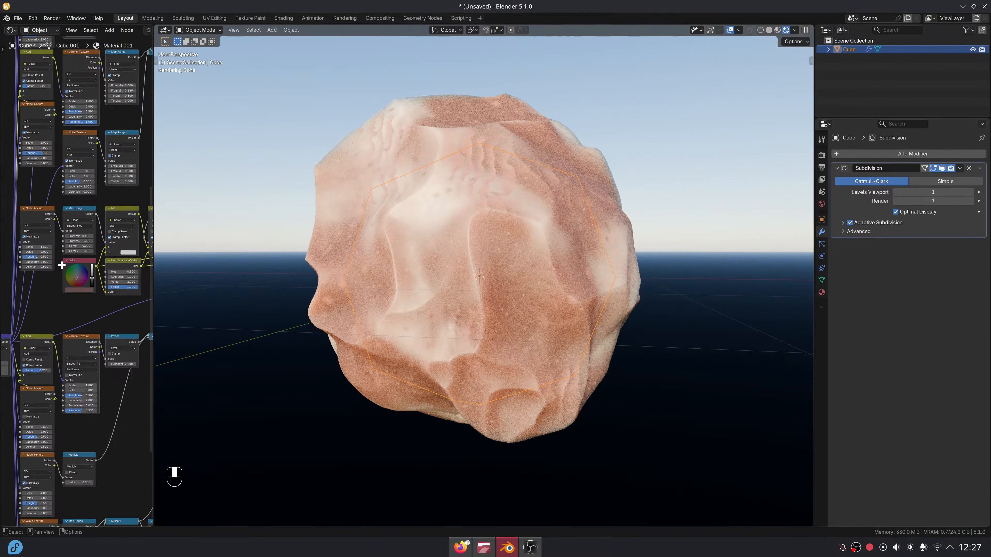
pyautogui.scroll(-2, 494, 276)
pyautogui.moveTo(493, 276); pyautogui.dragTo(569, 298, button='middle')
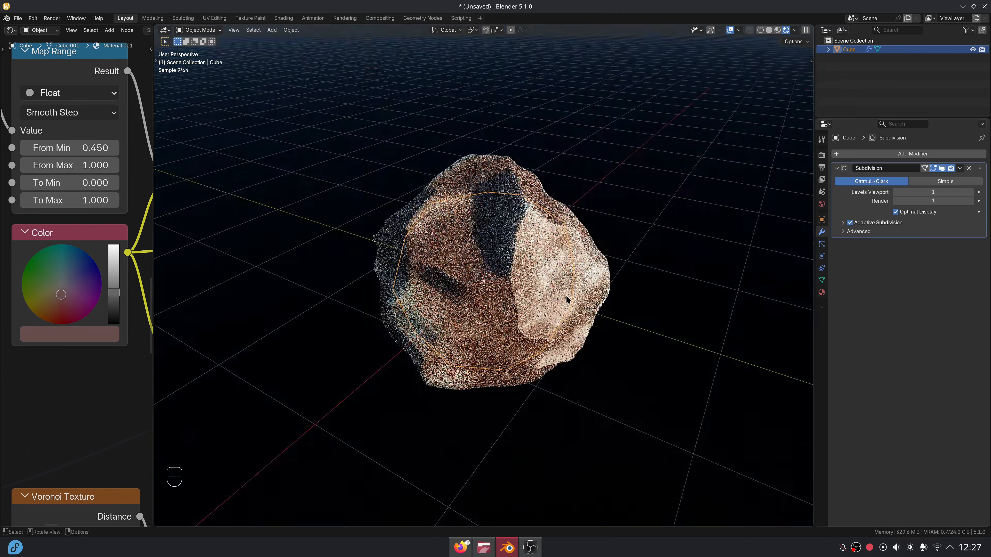